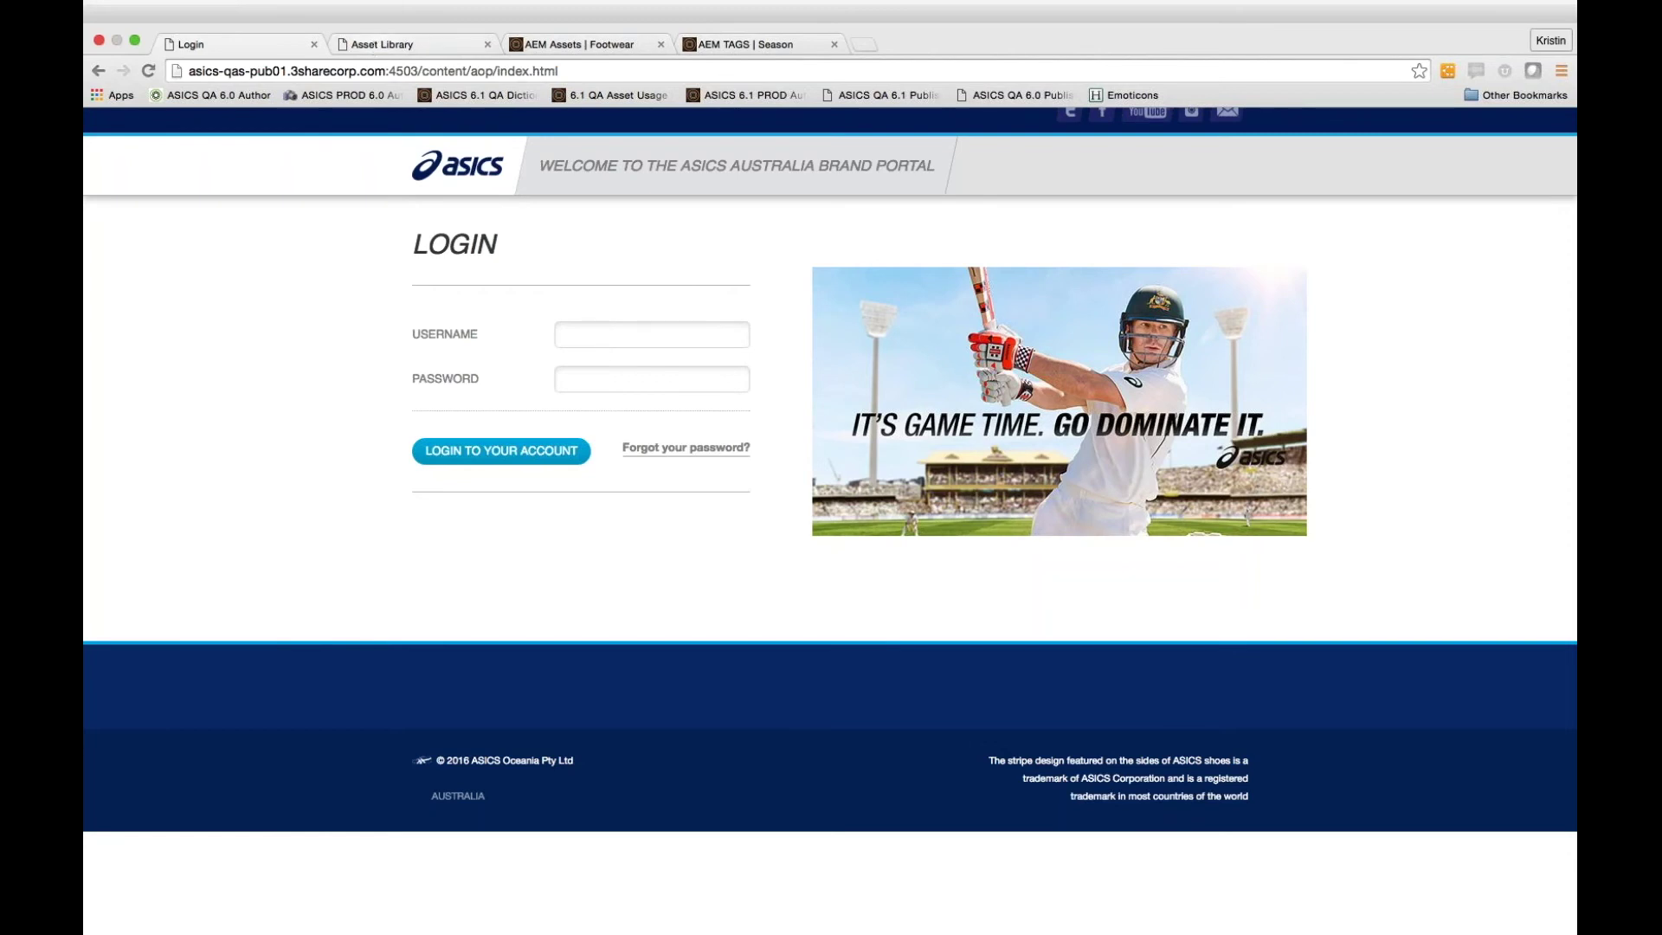
Sign in to the Australia brand portal with the account username and password
left_click(382, 44)
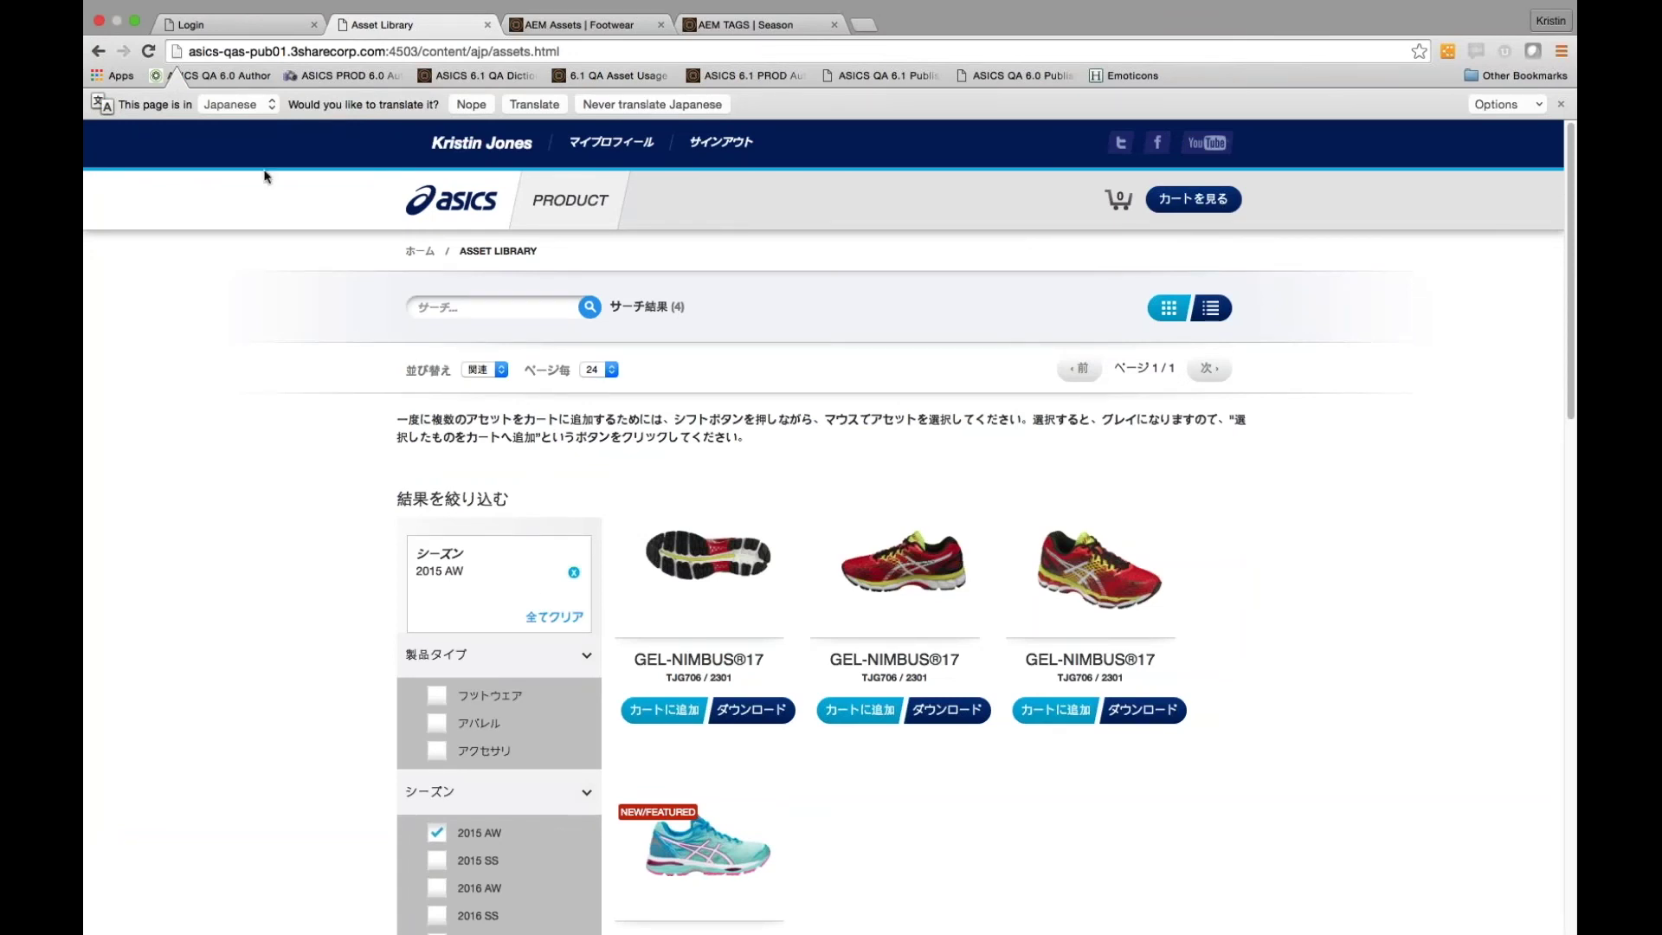
left_click(254, 29)
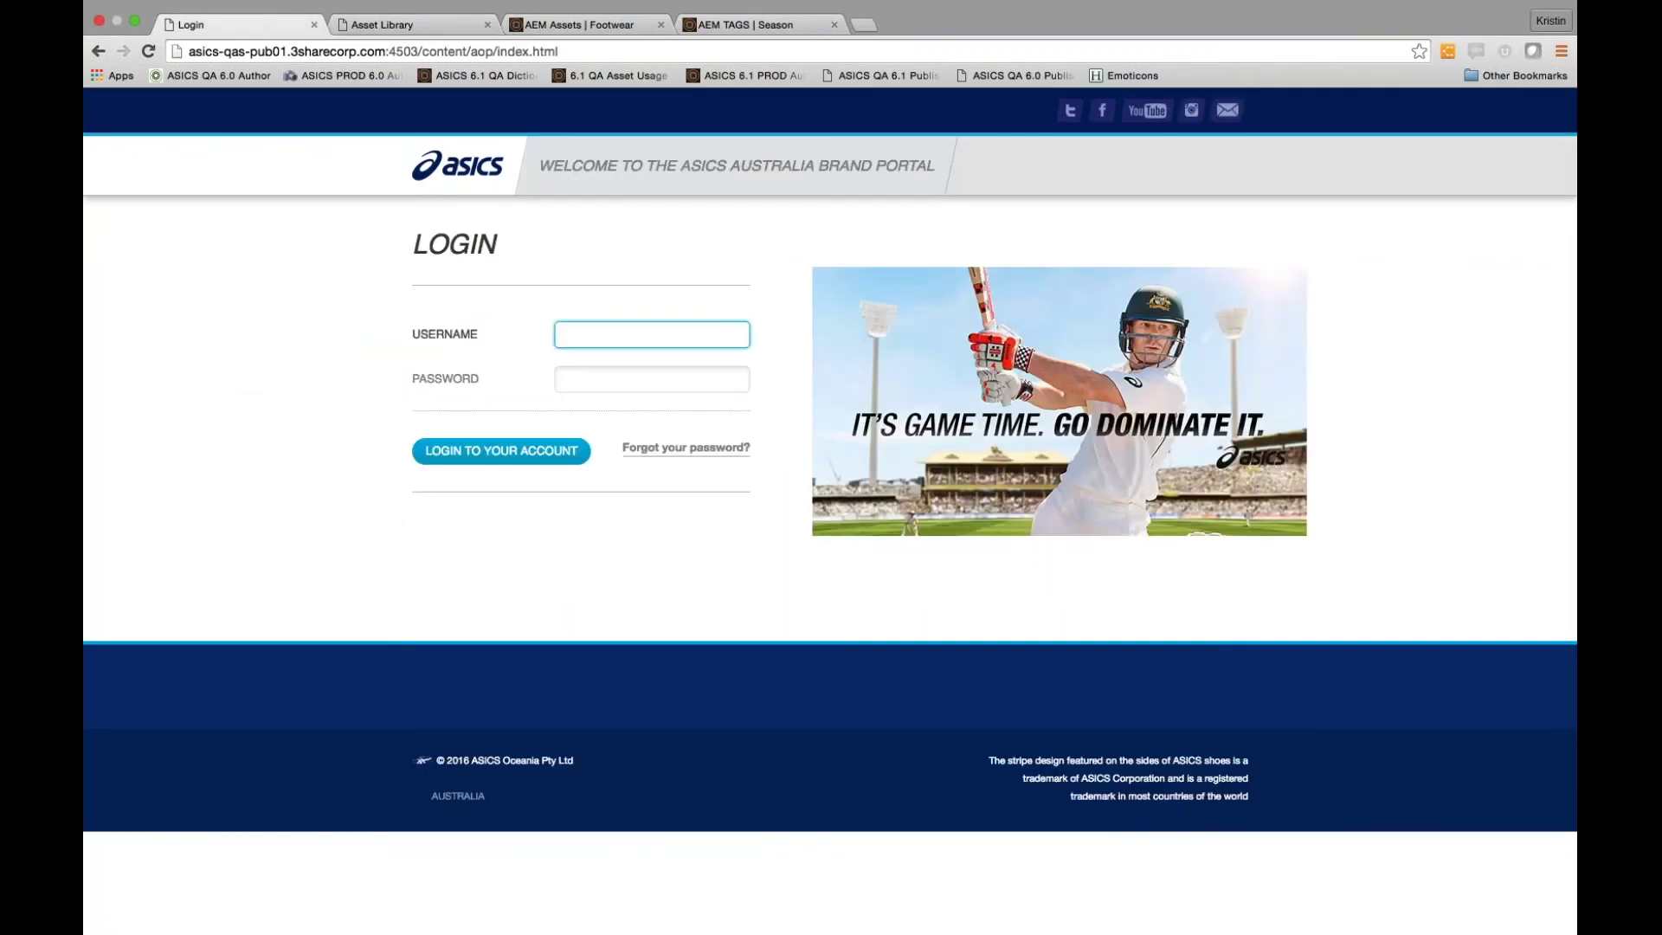
key("Tab")
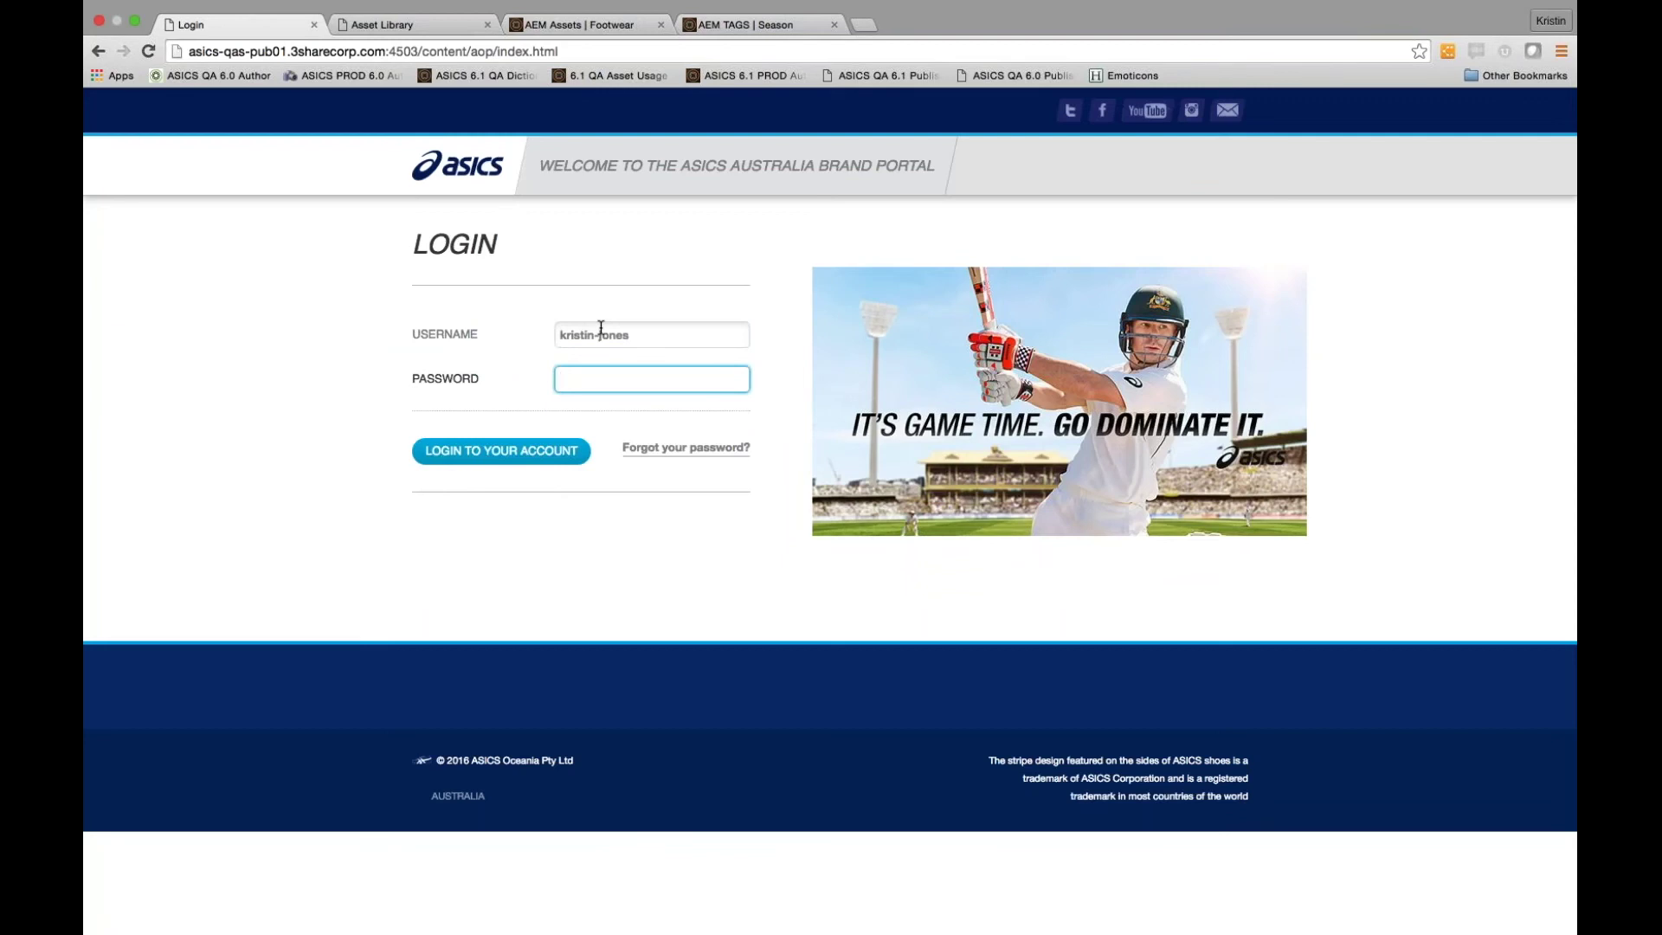
type("••••••••")
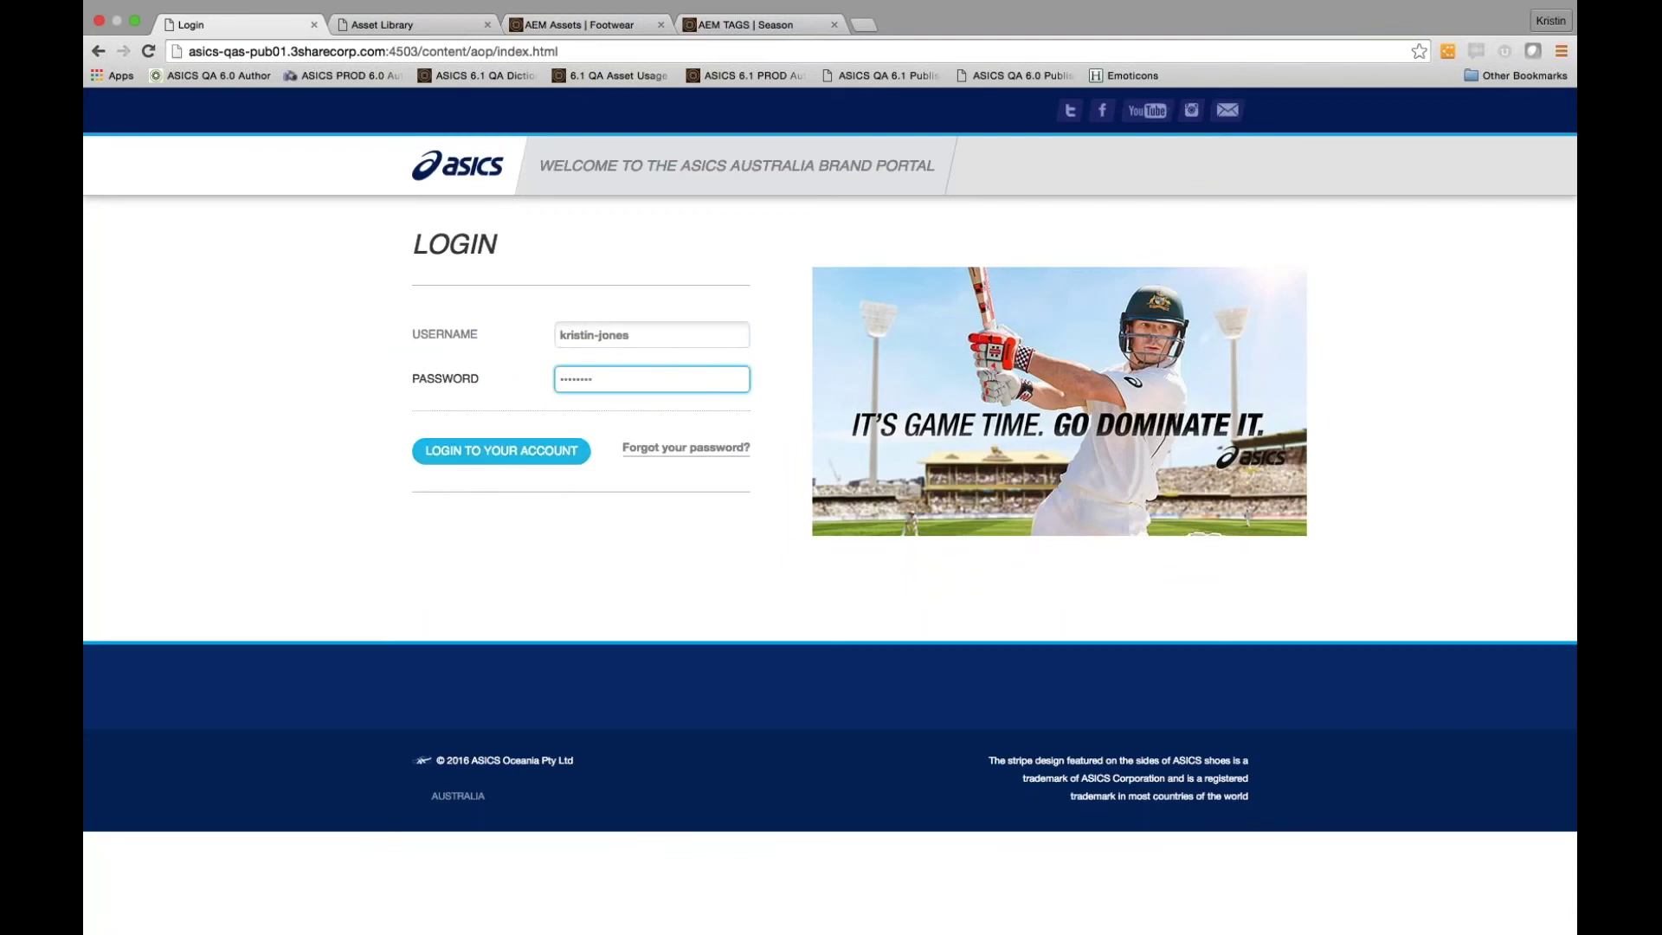
left_click(547, 457)
Log in to the Australia portal and compare its library with the Japanese portal's library
left_click(535, 460)
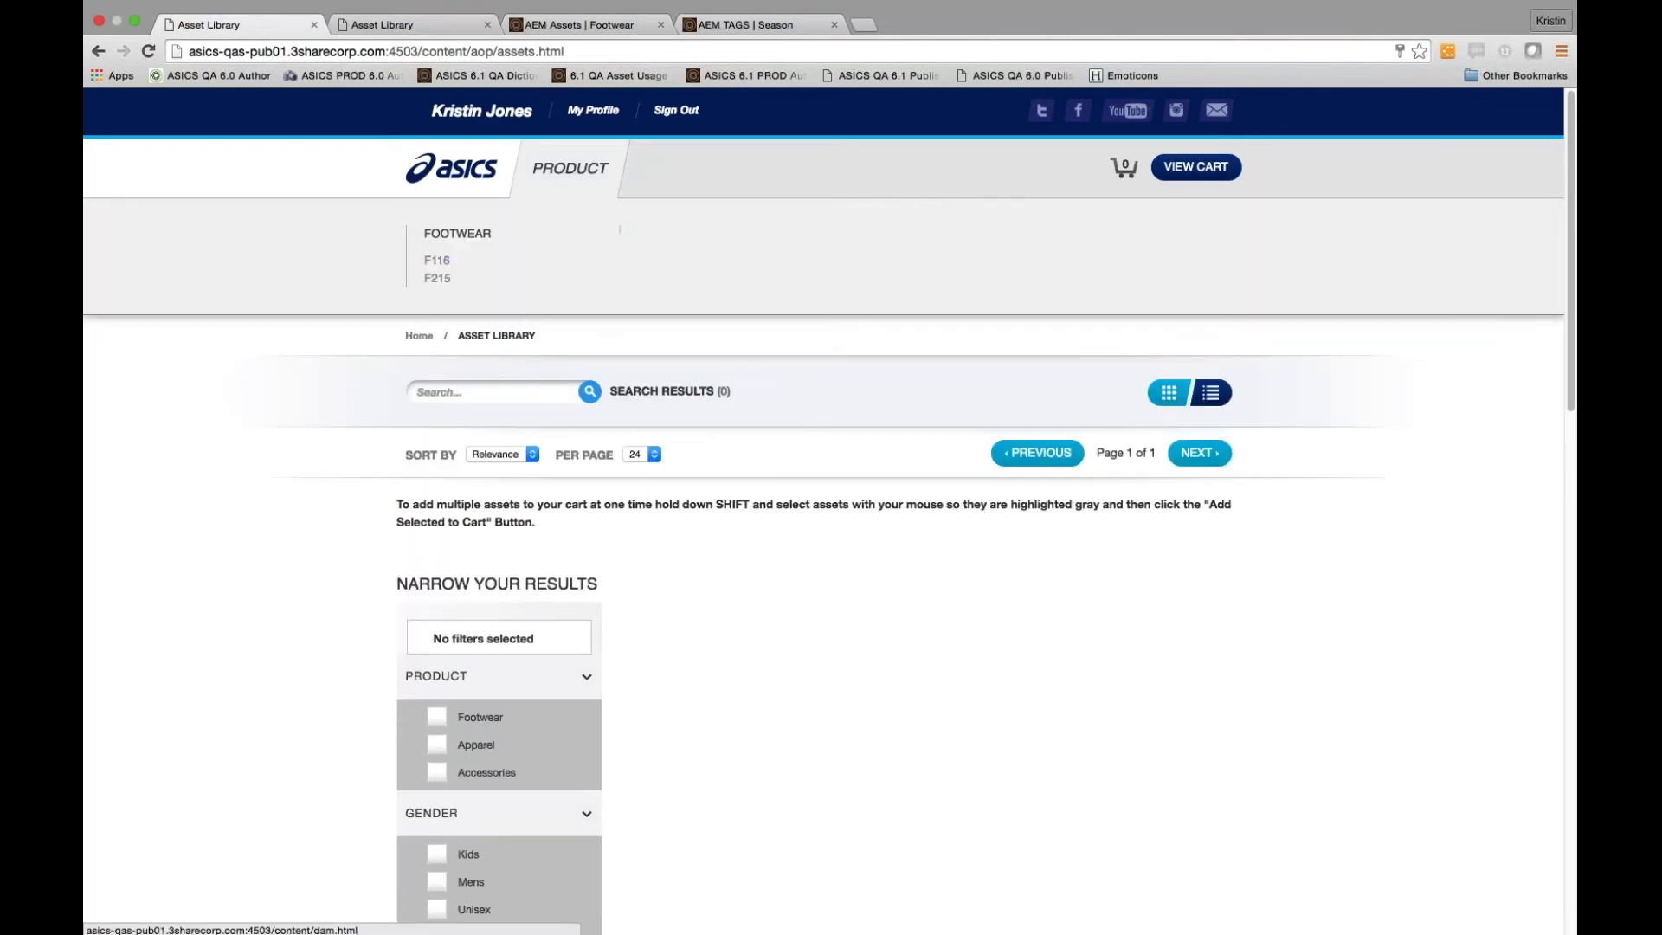
left_click(436, 31)
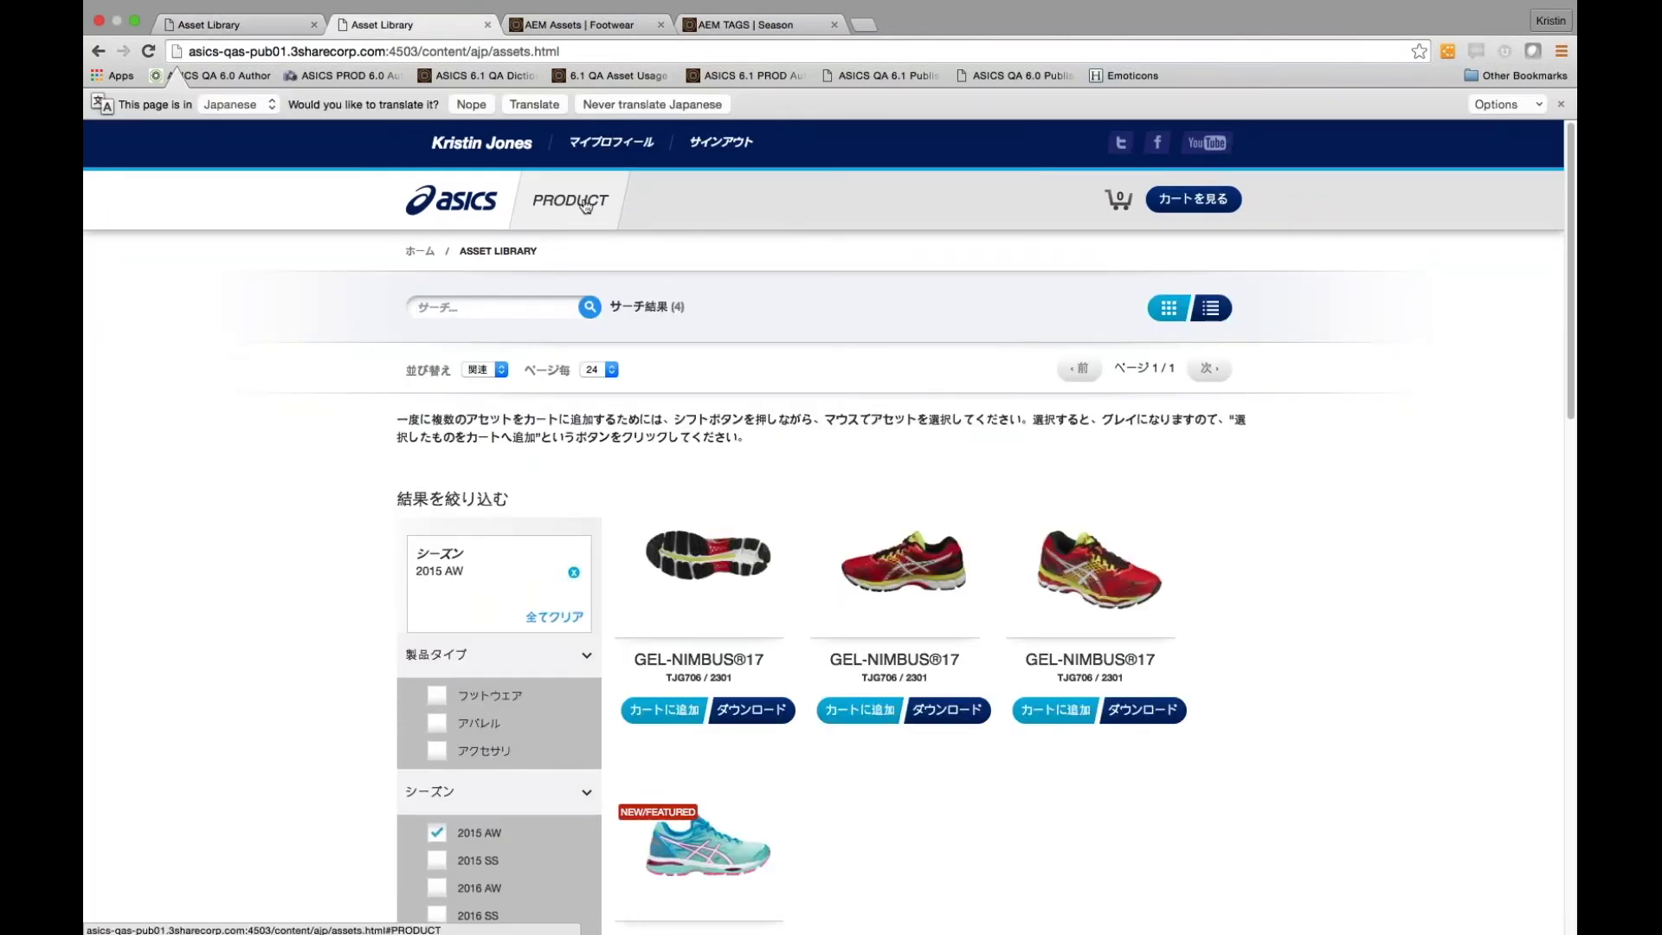
mouse_move(586, 206)
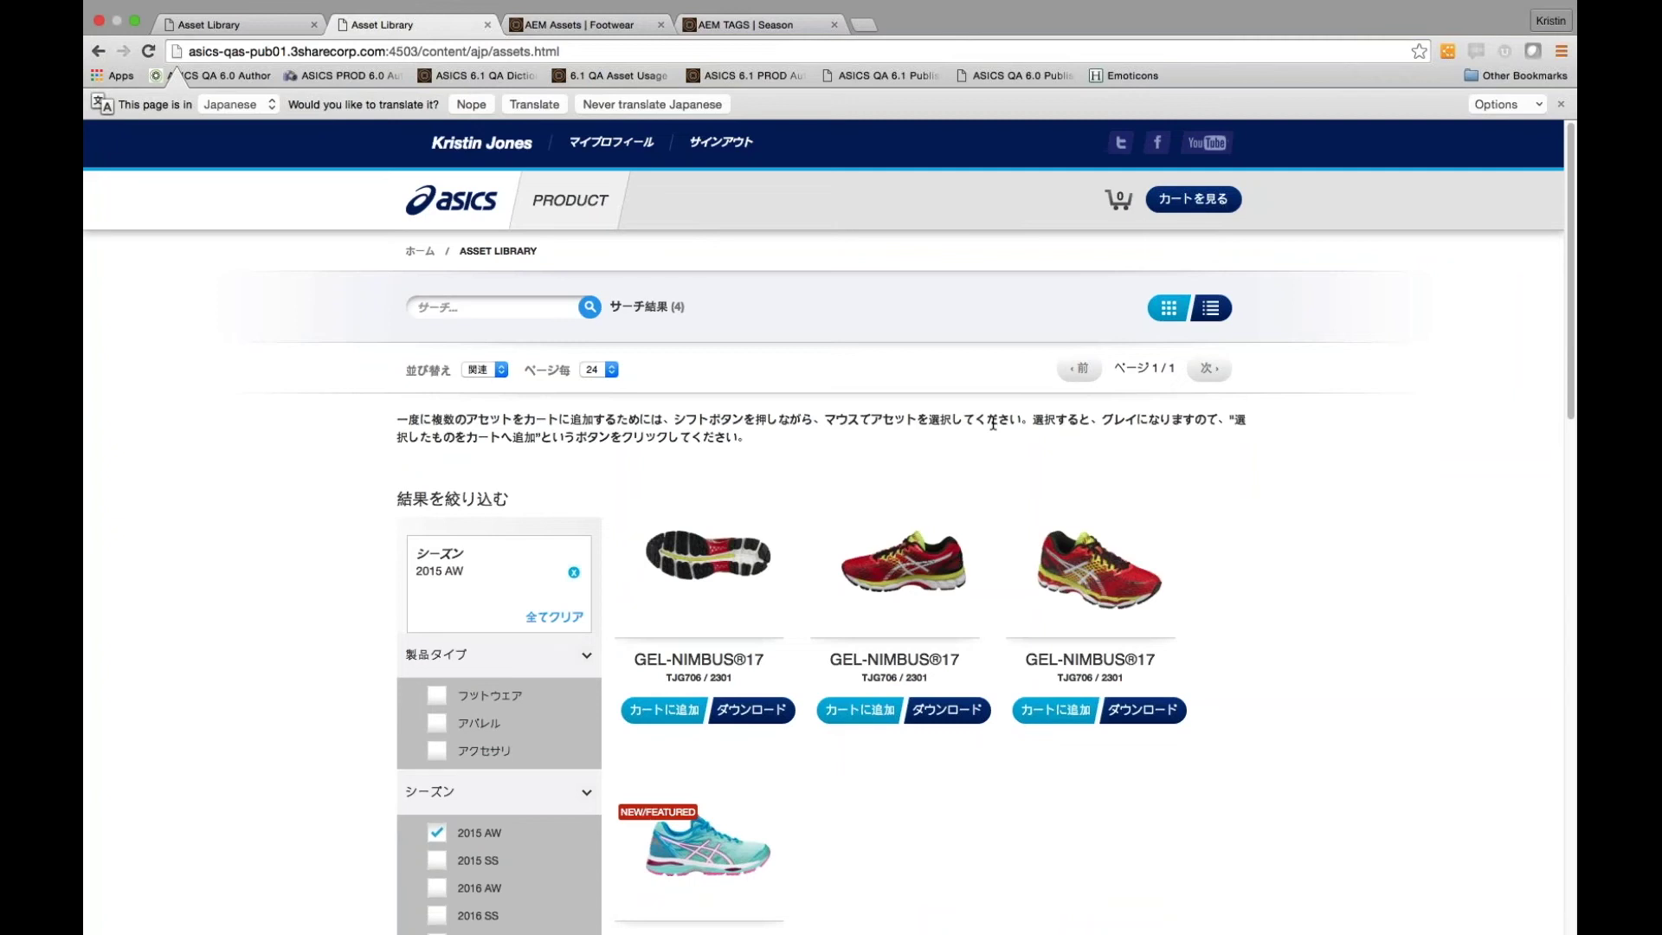
left_click(232, 30)
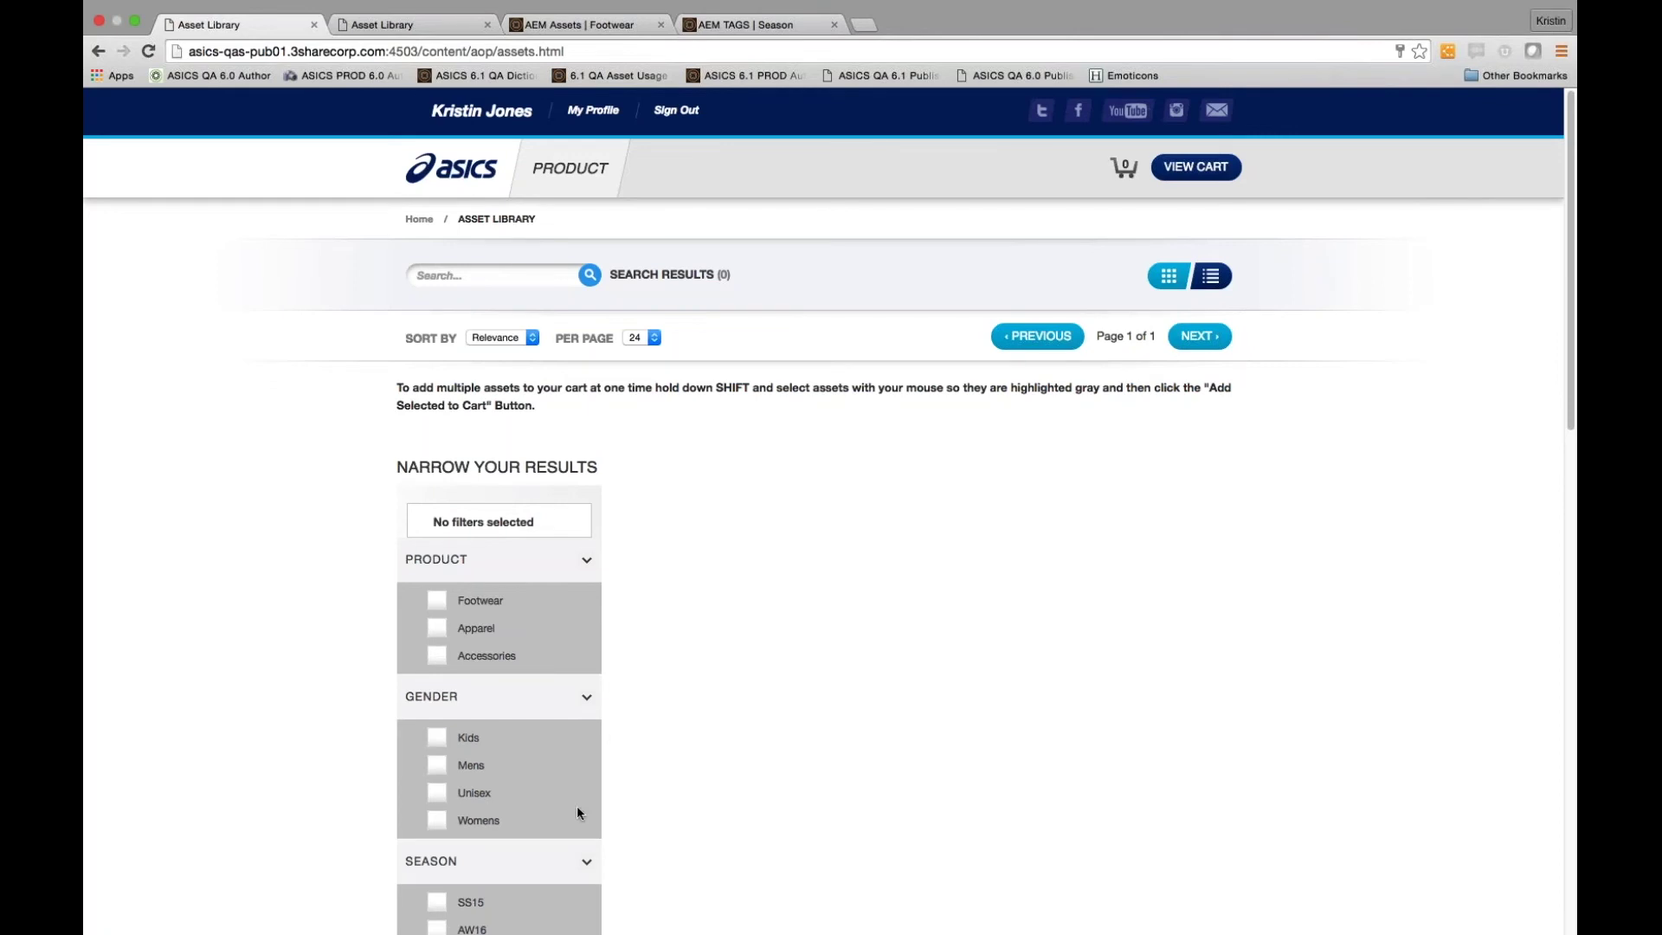
Filter the Australia asset library to season F215, cross-checking the Japanese 2015 AW results
scroll(577, 811, "down", 1)
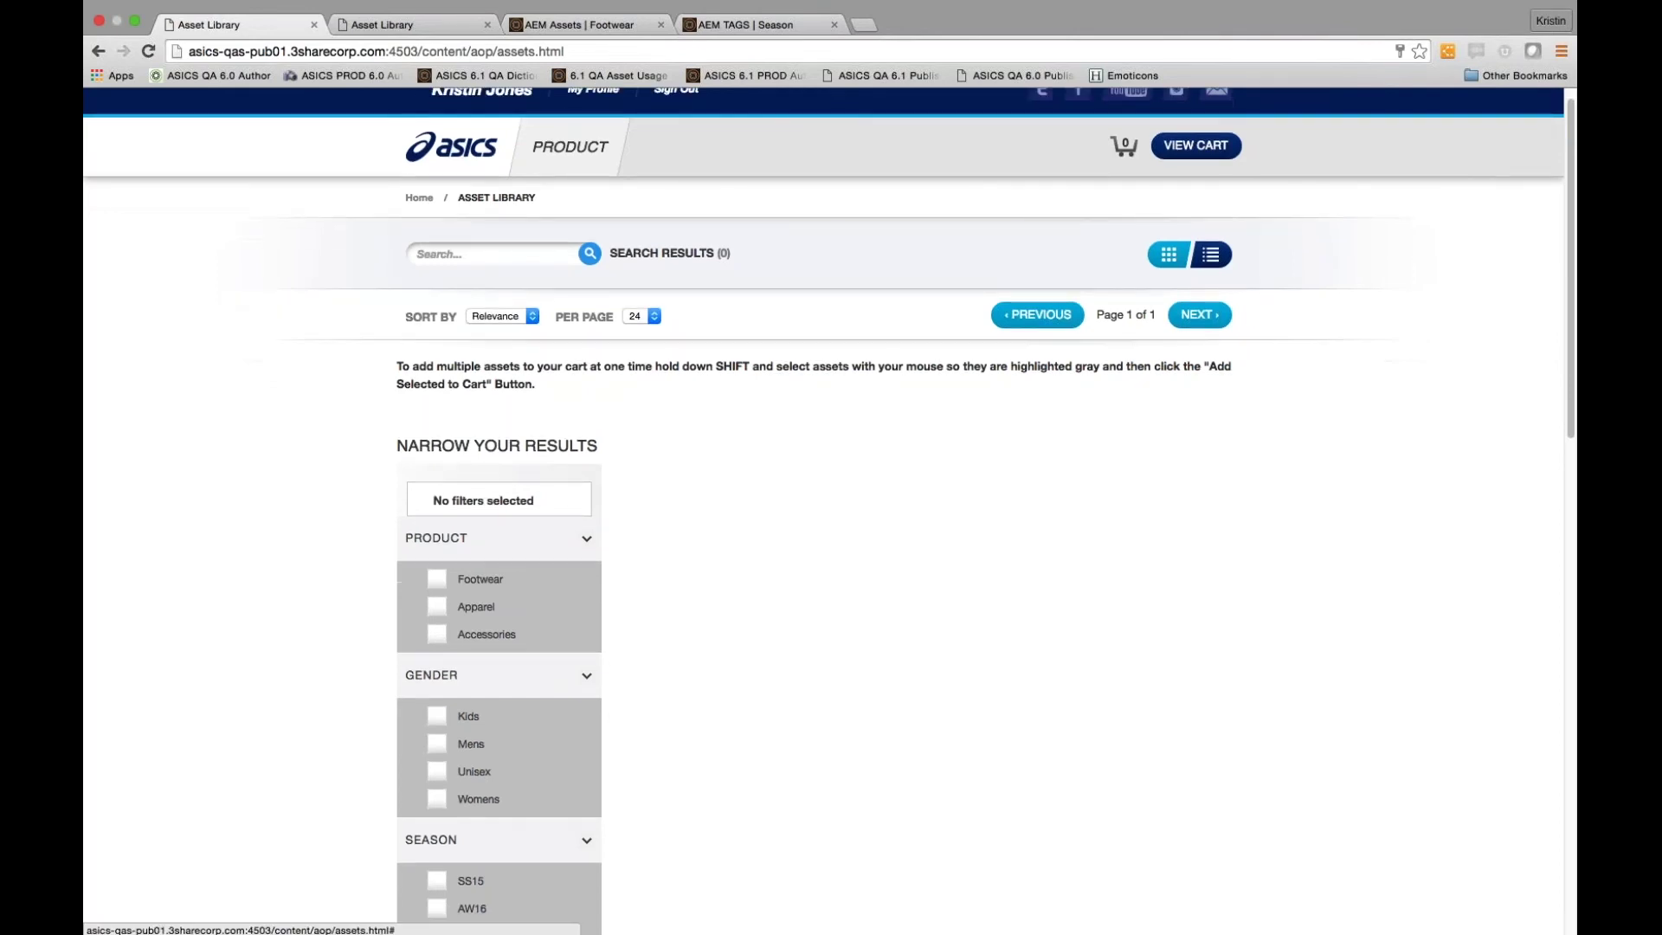
scroll(437, 866, "down", 2)
left_click(437, 901)
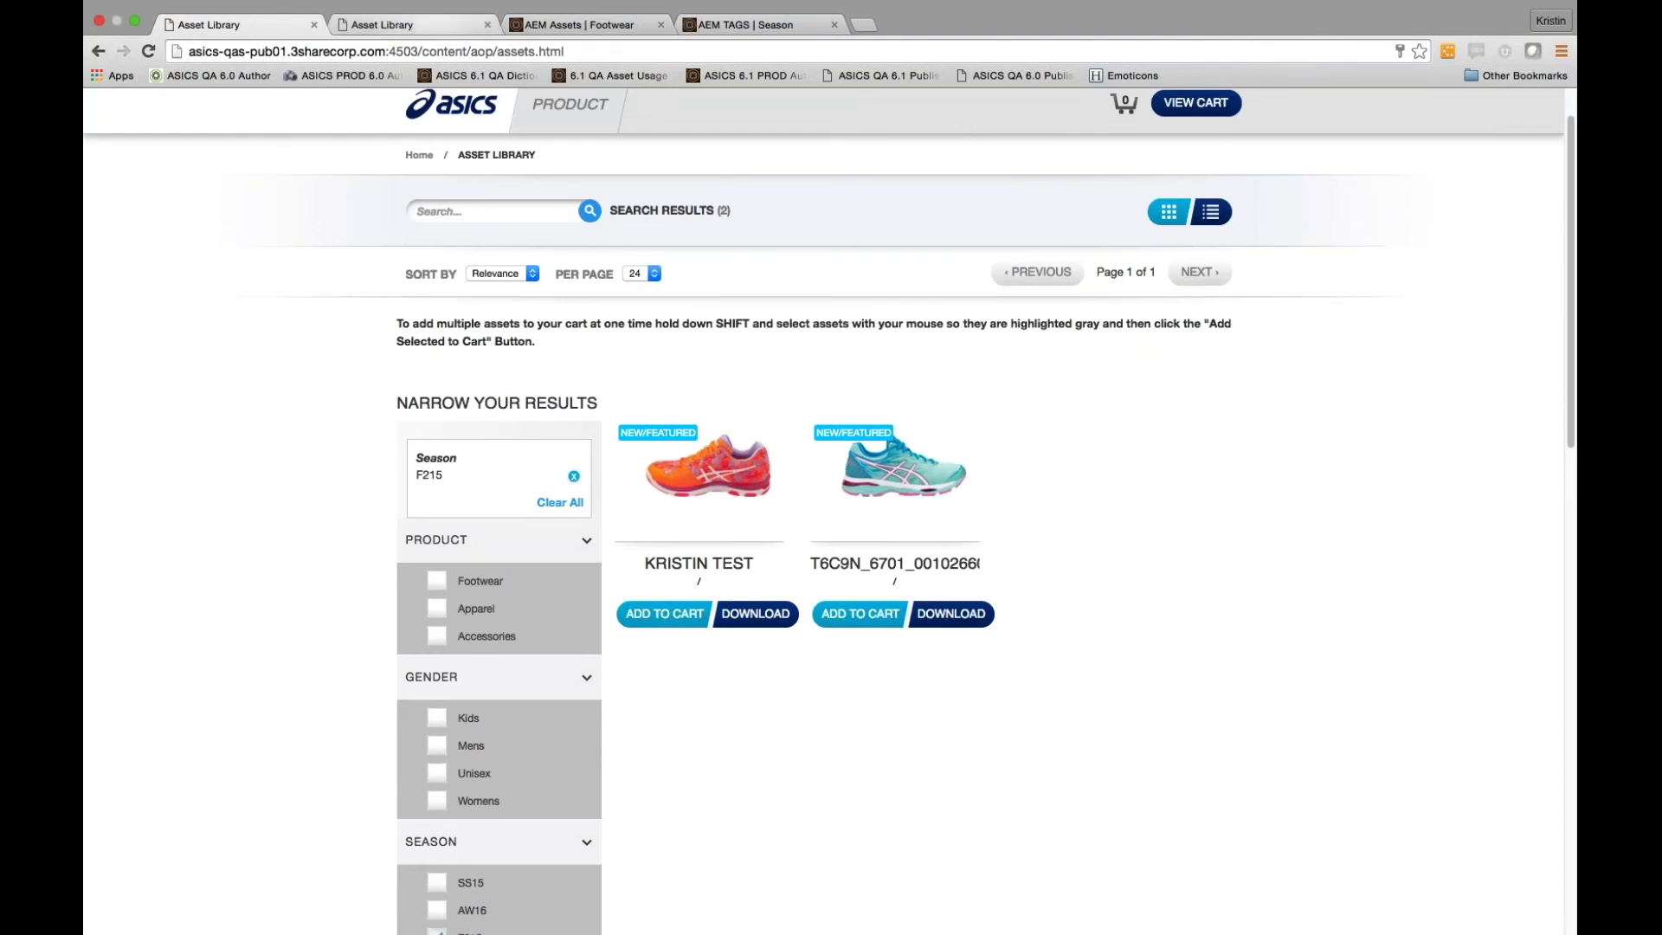
left_click(415, 24)
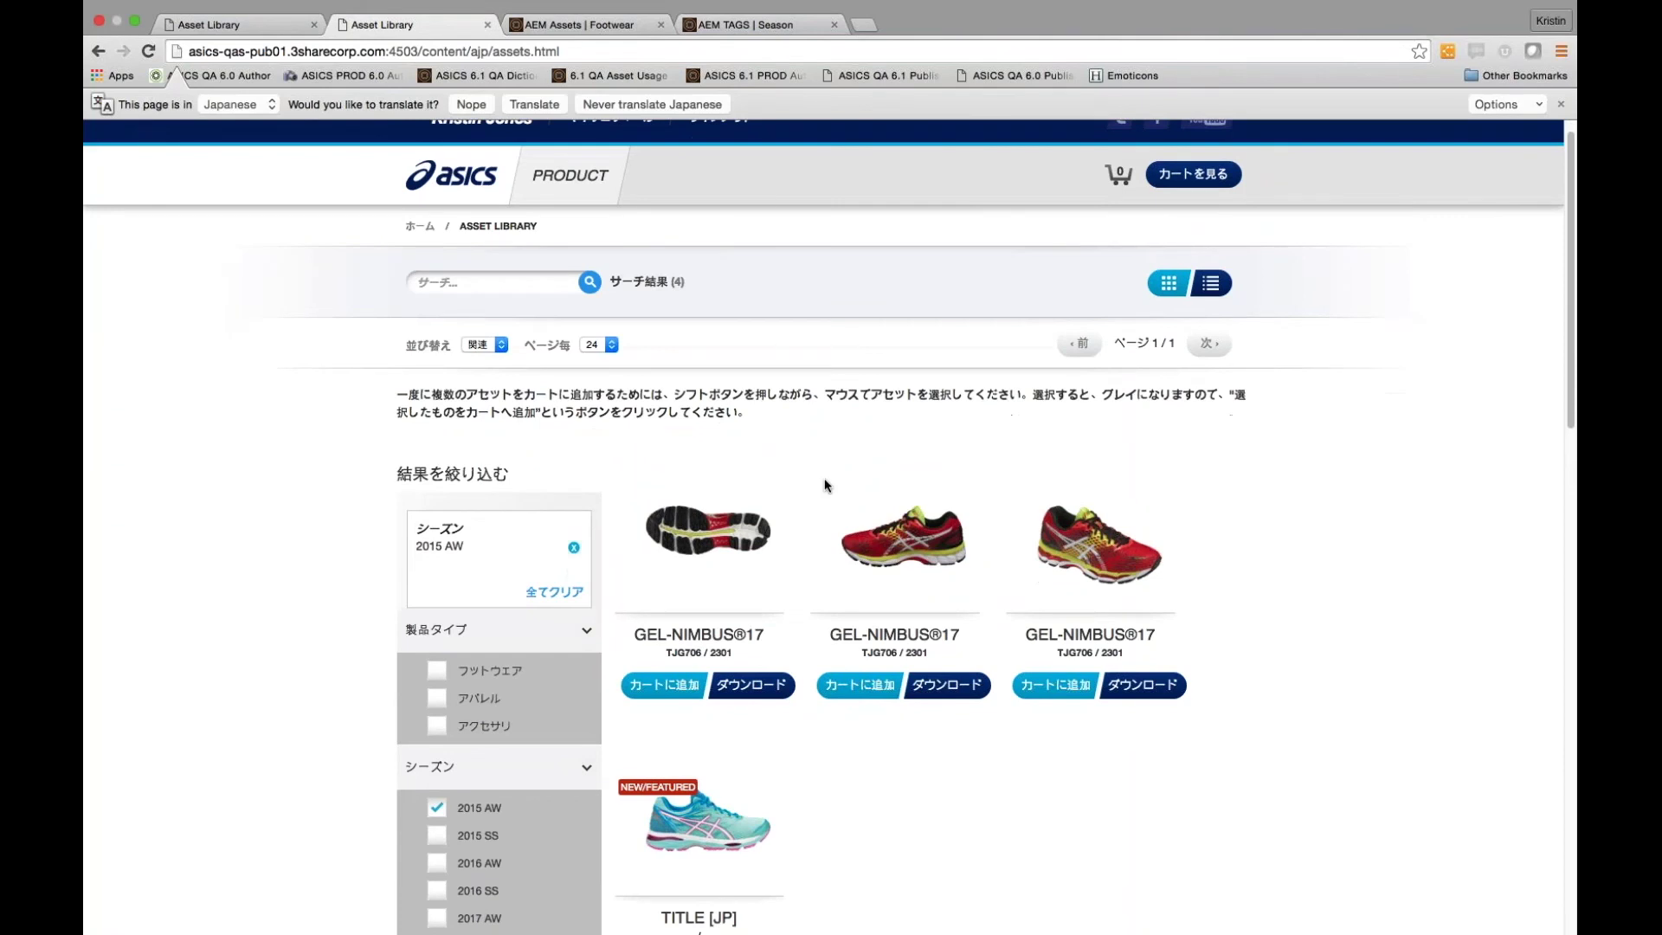
scroll(824, 483, "down", 2)
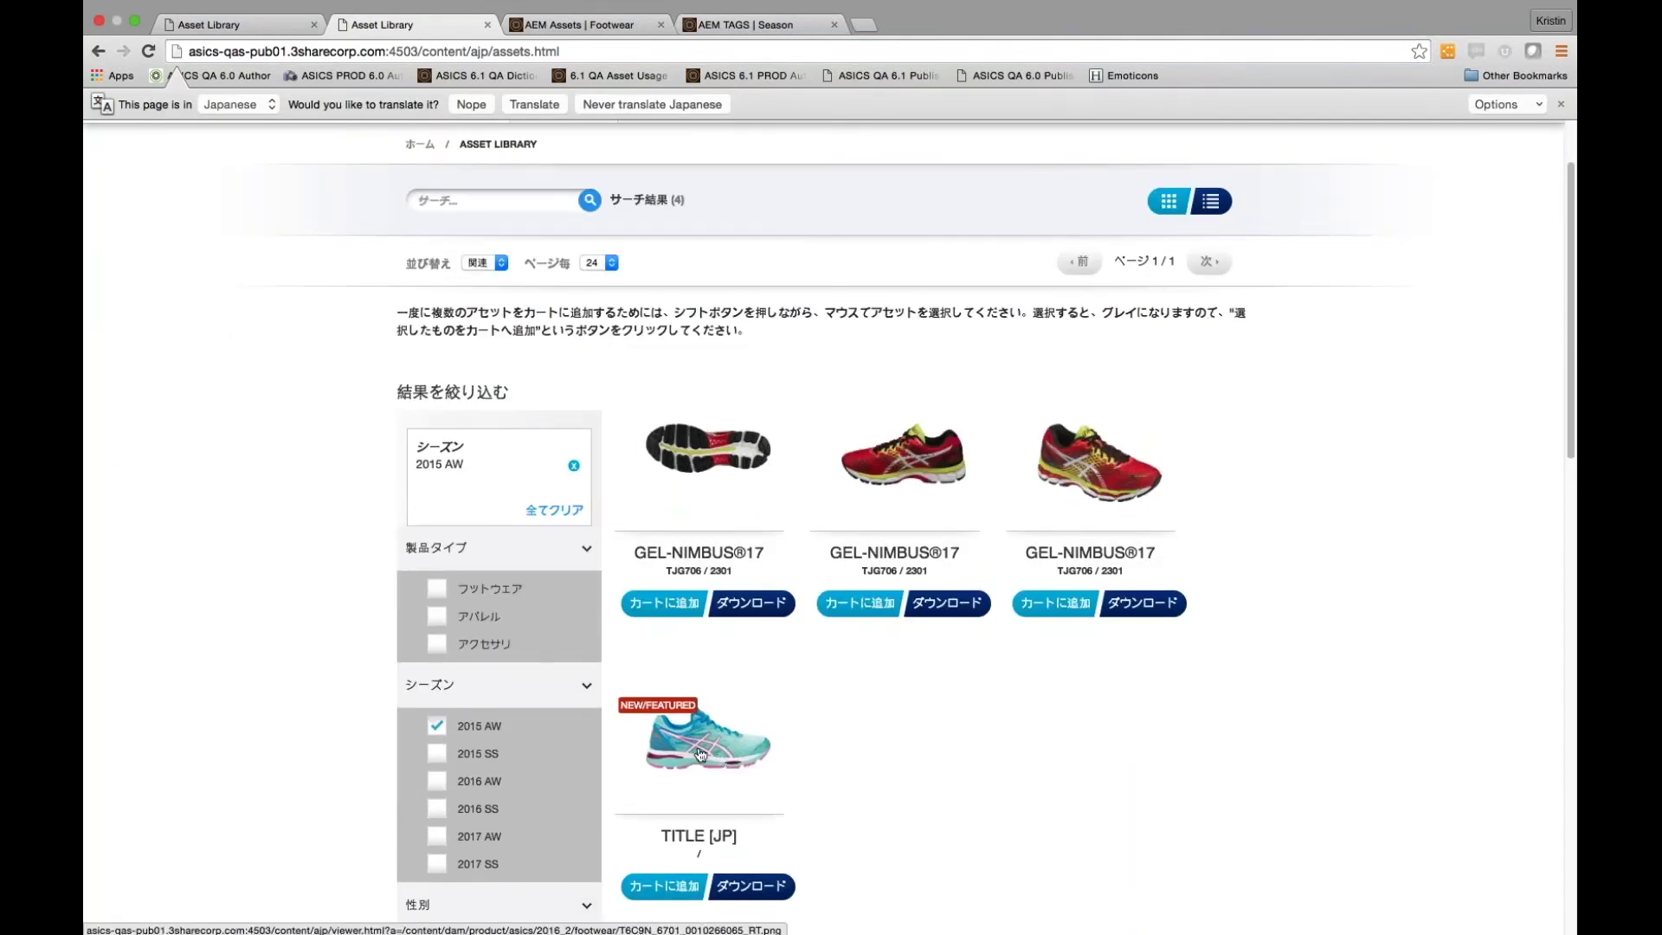
key("ctrl+shift+Tab")
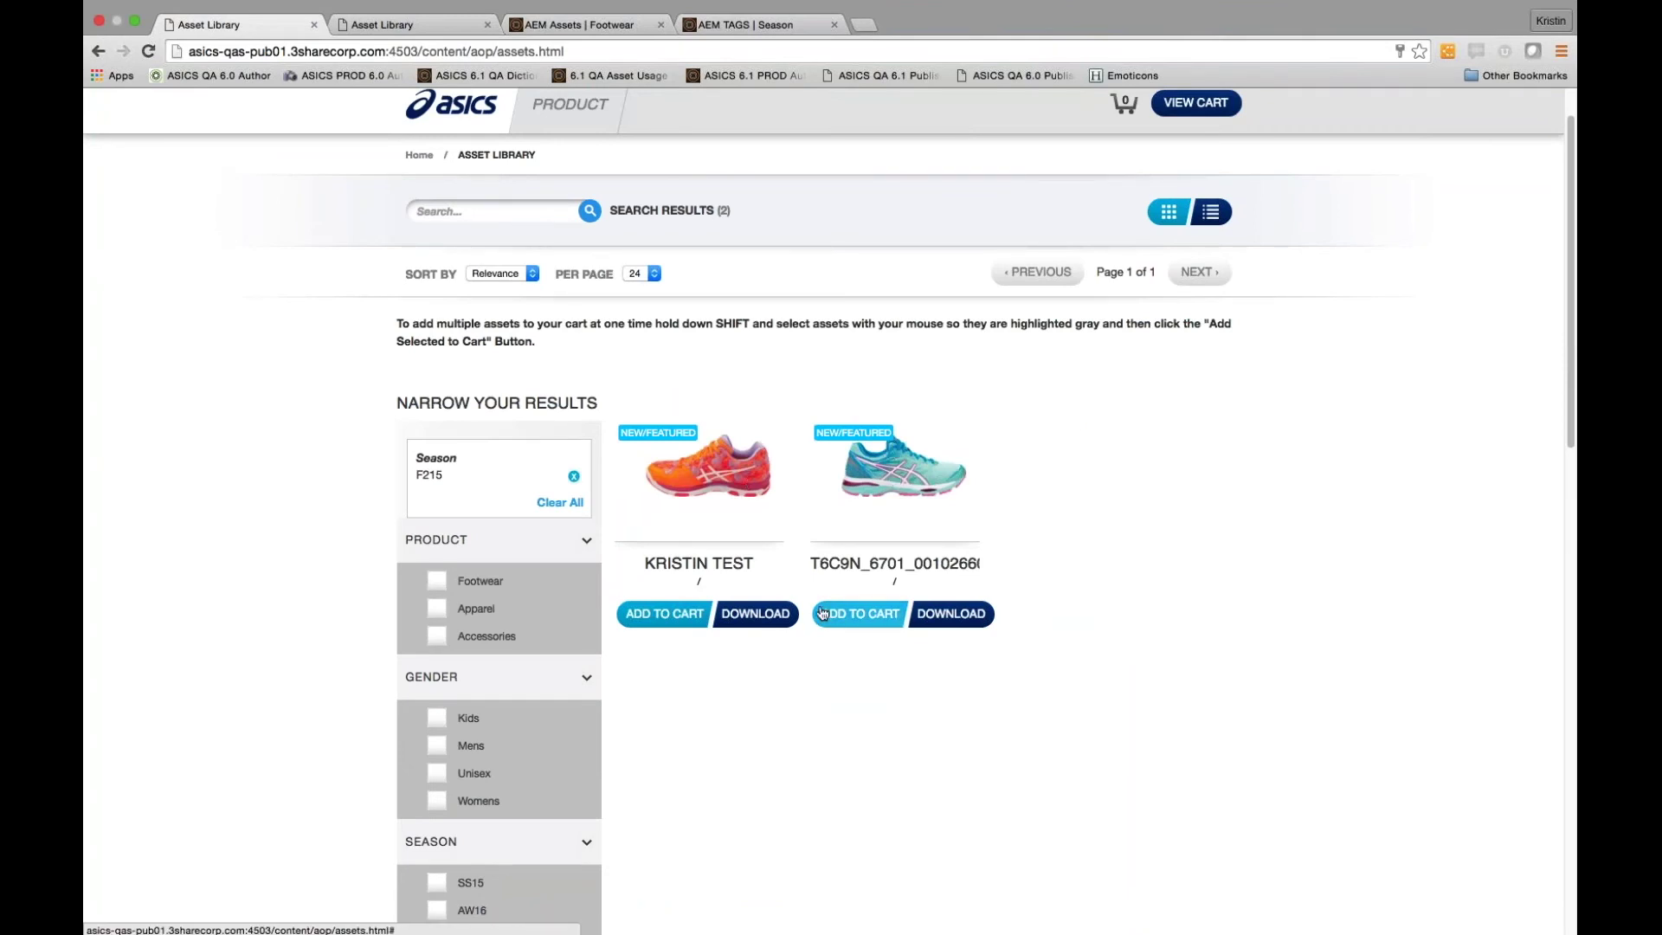
scroll(829, 510, "up", 2)
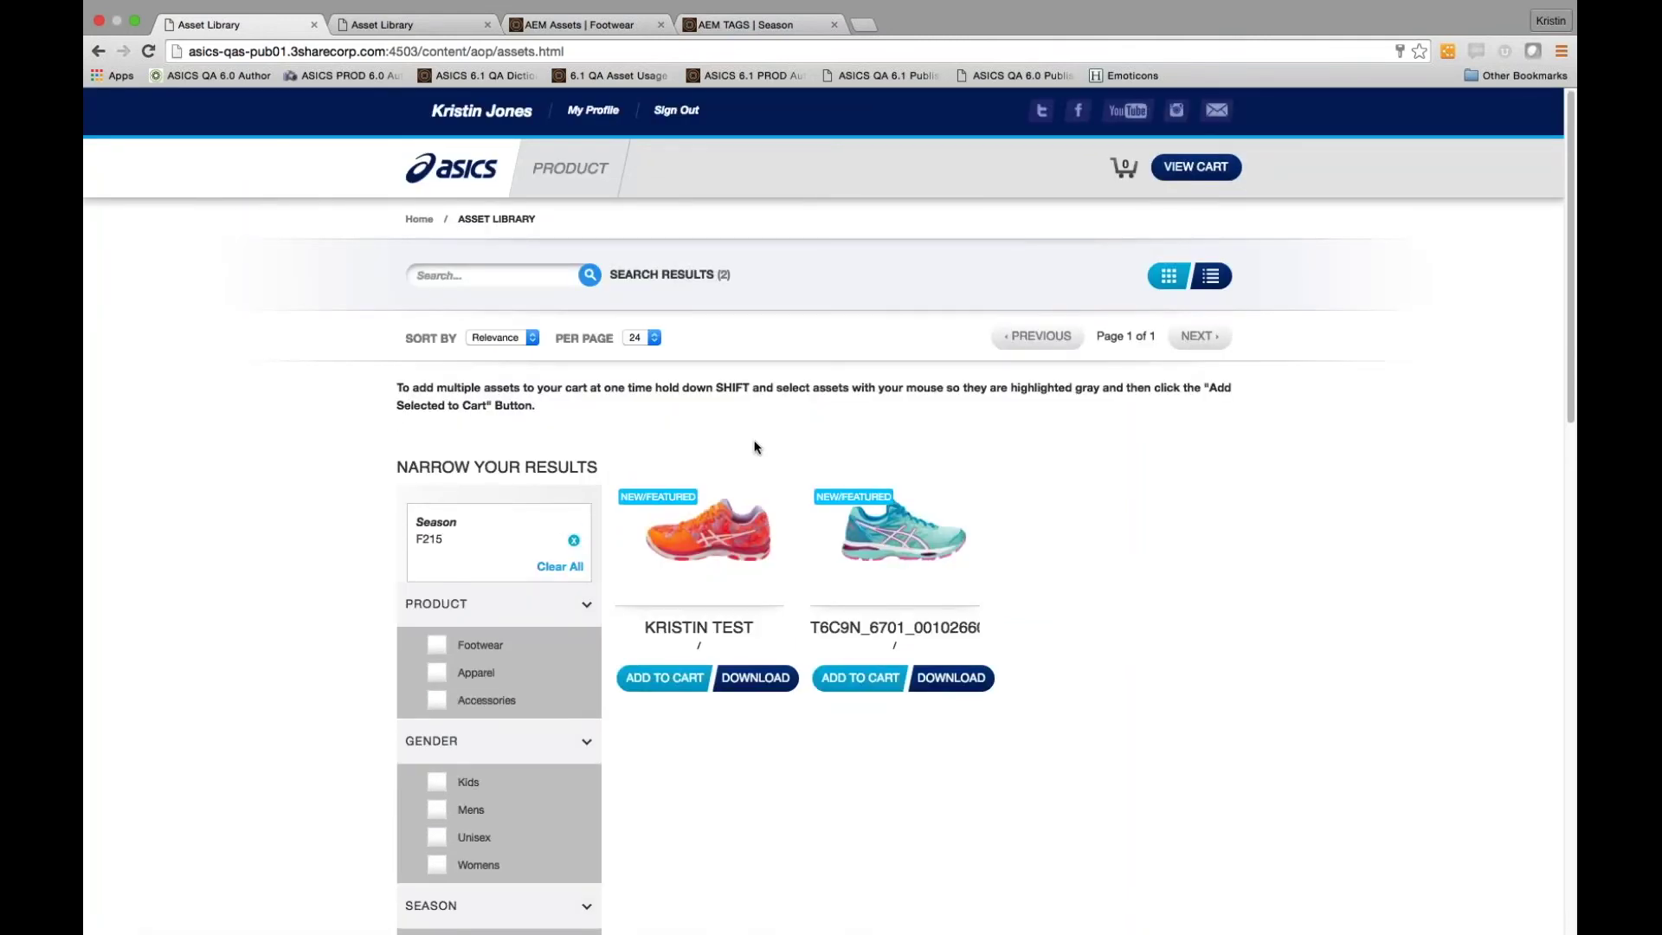
mouse_move(613, 48)
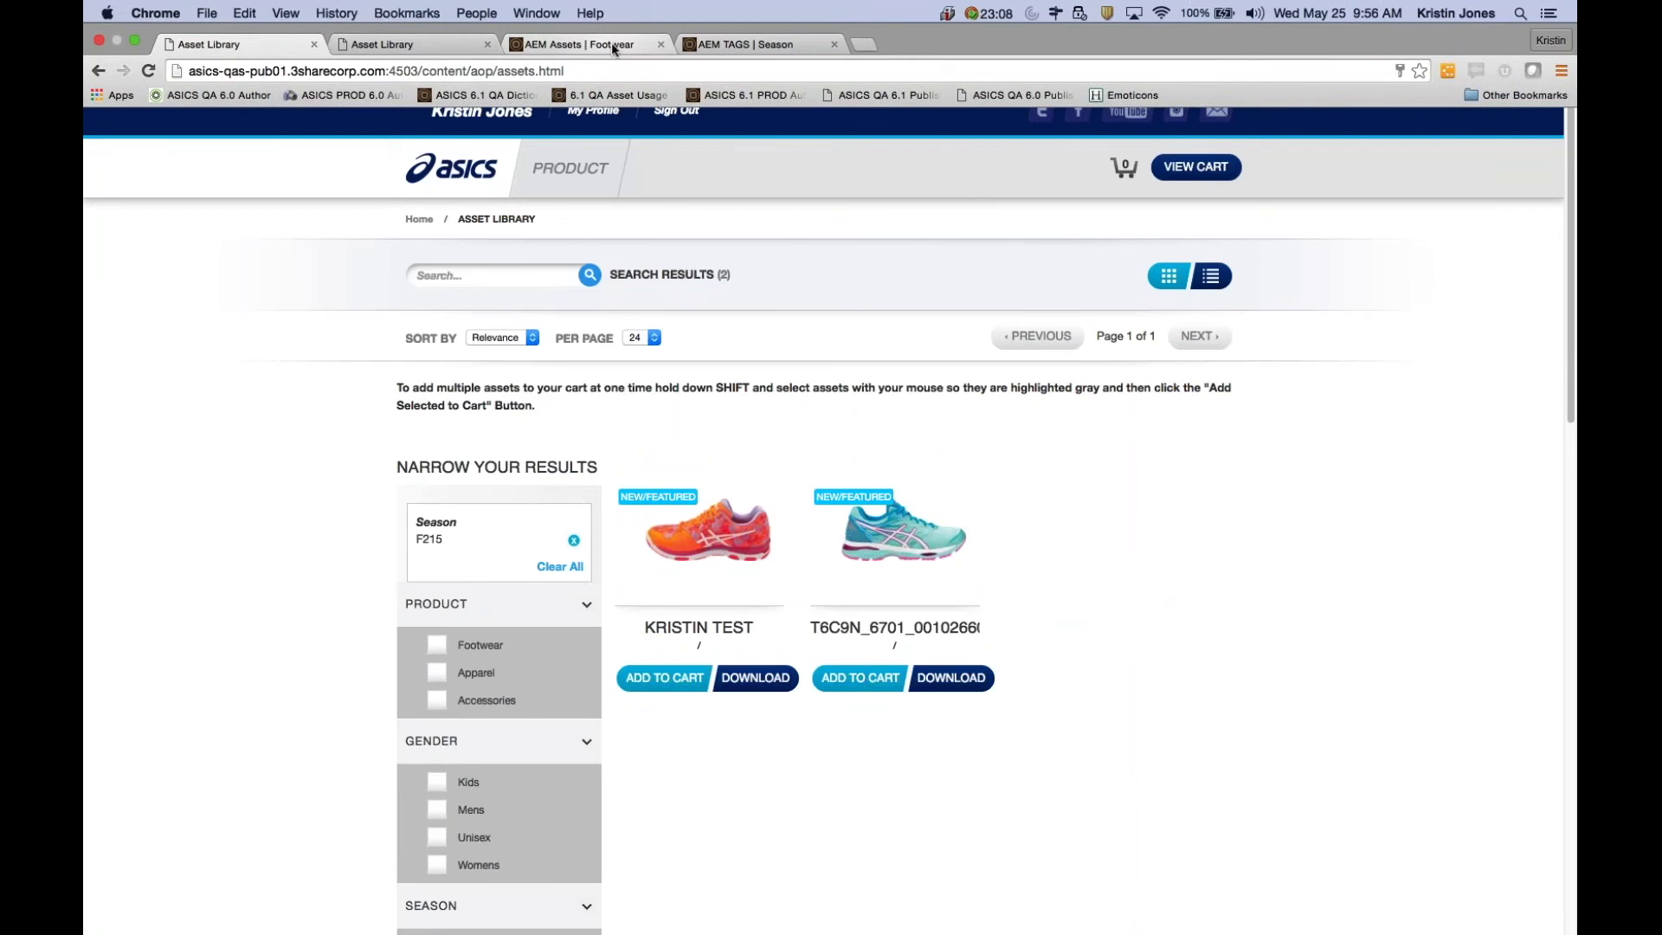
left_click(611, 43)
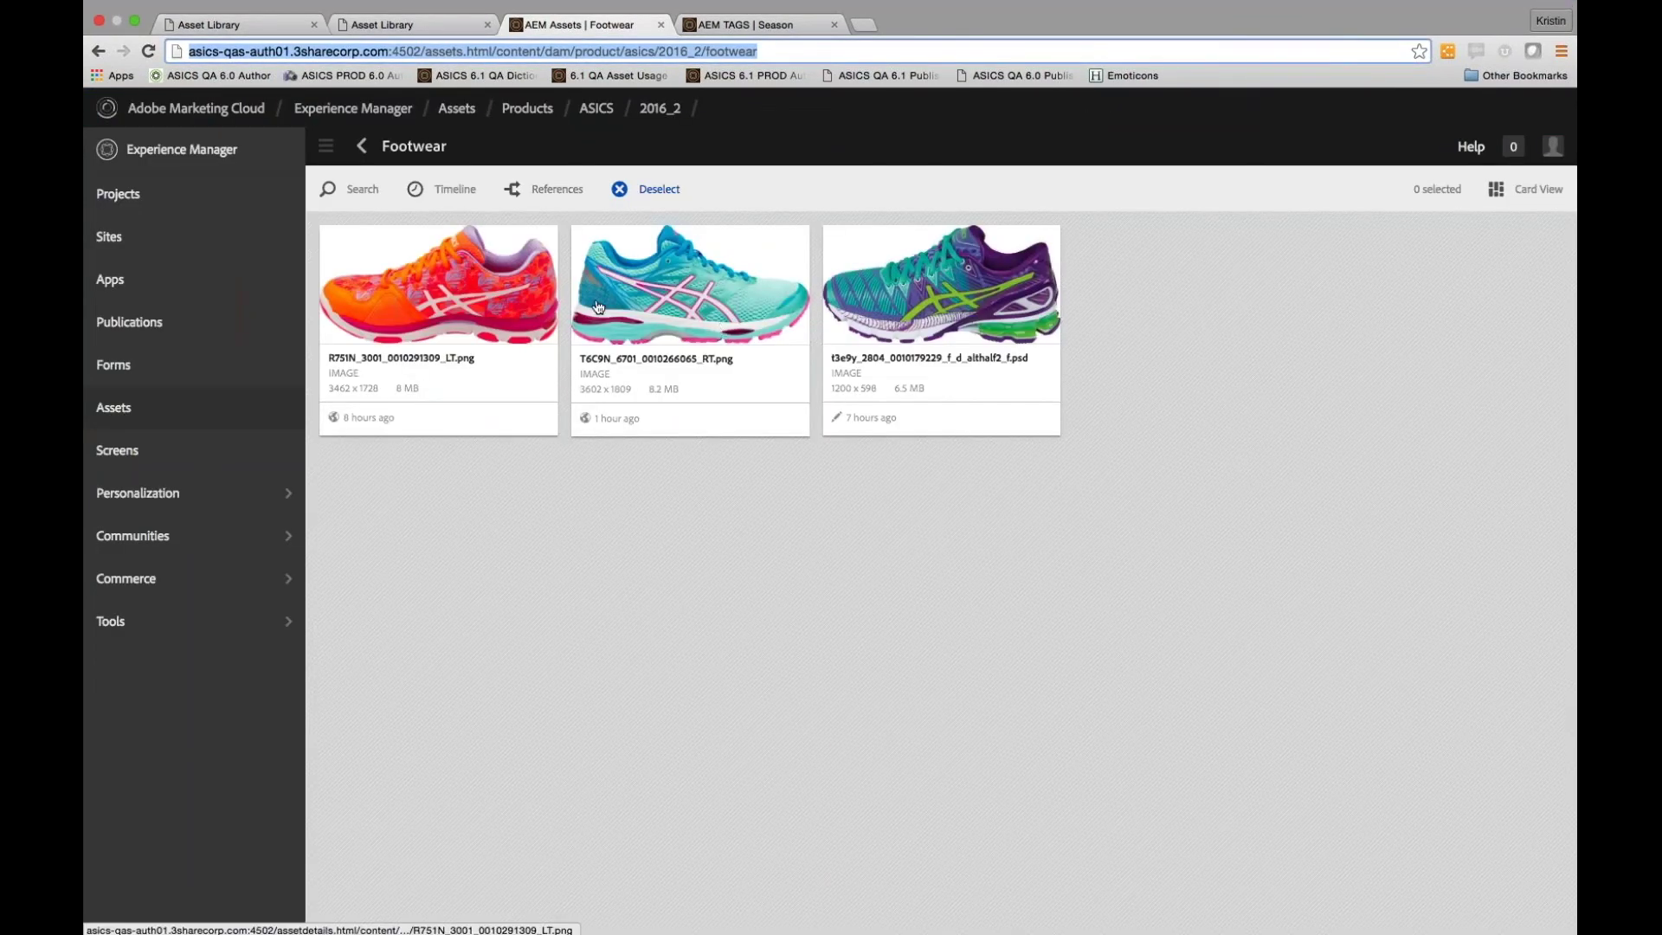
left_click(941, 297)
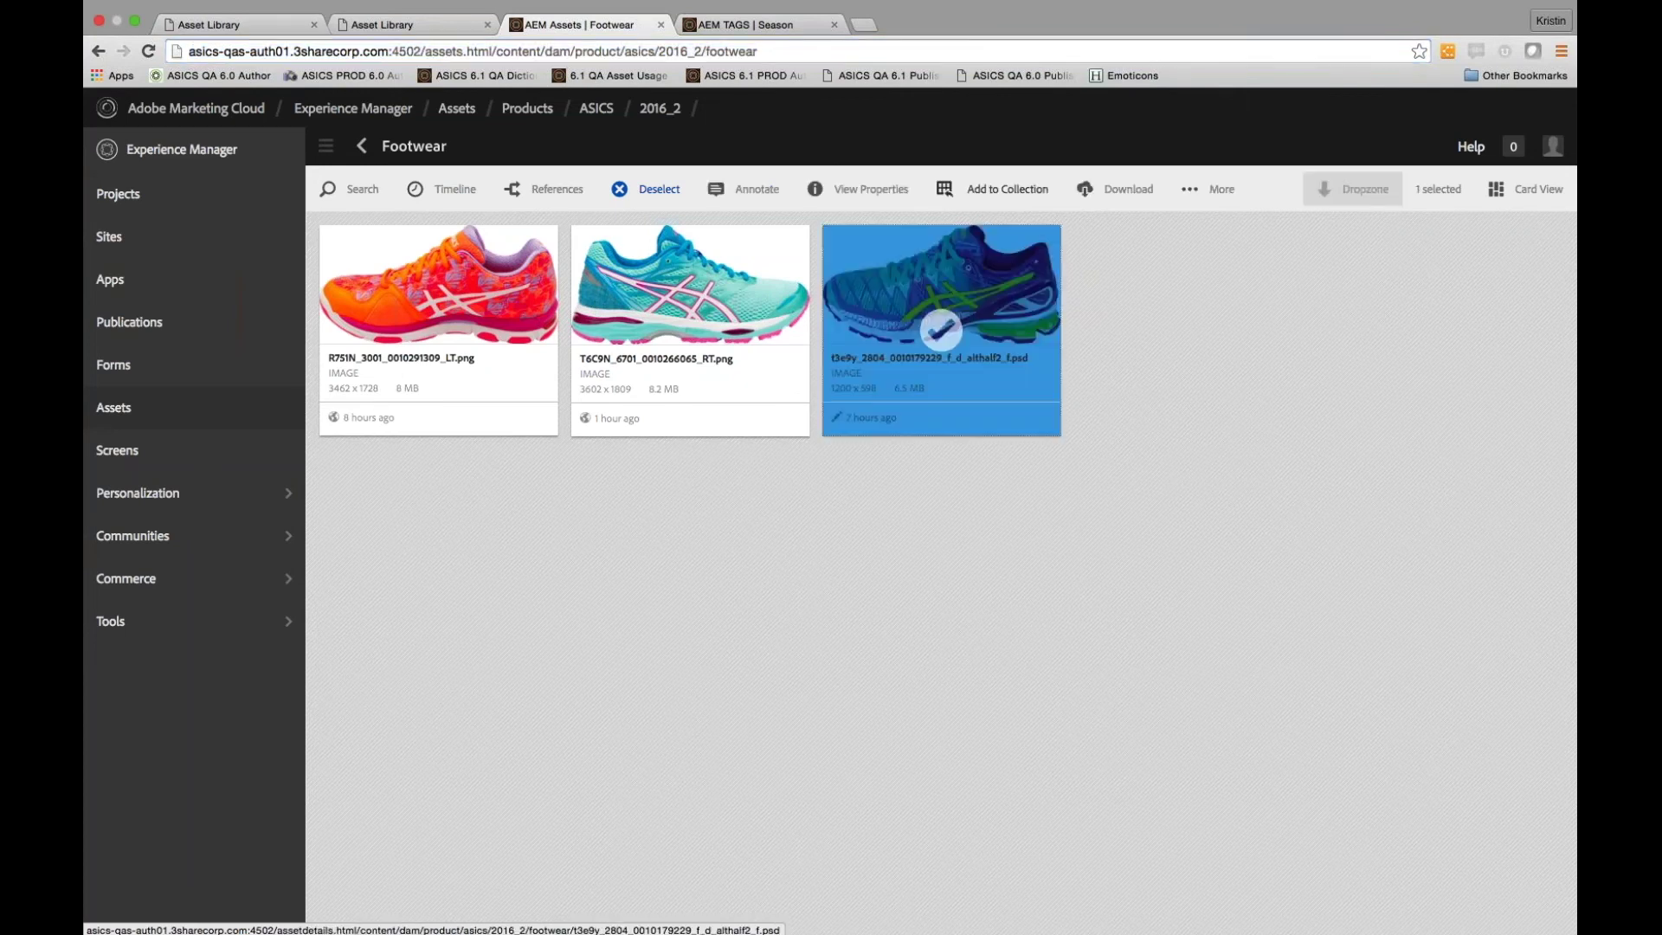
left_click(866, 188)
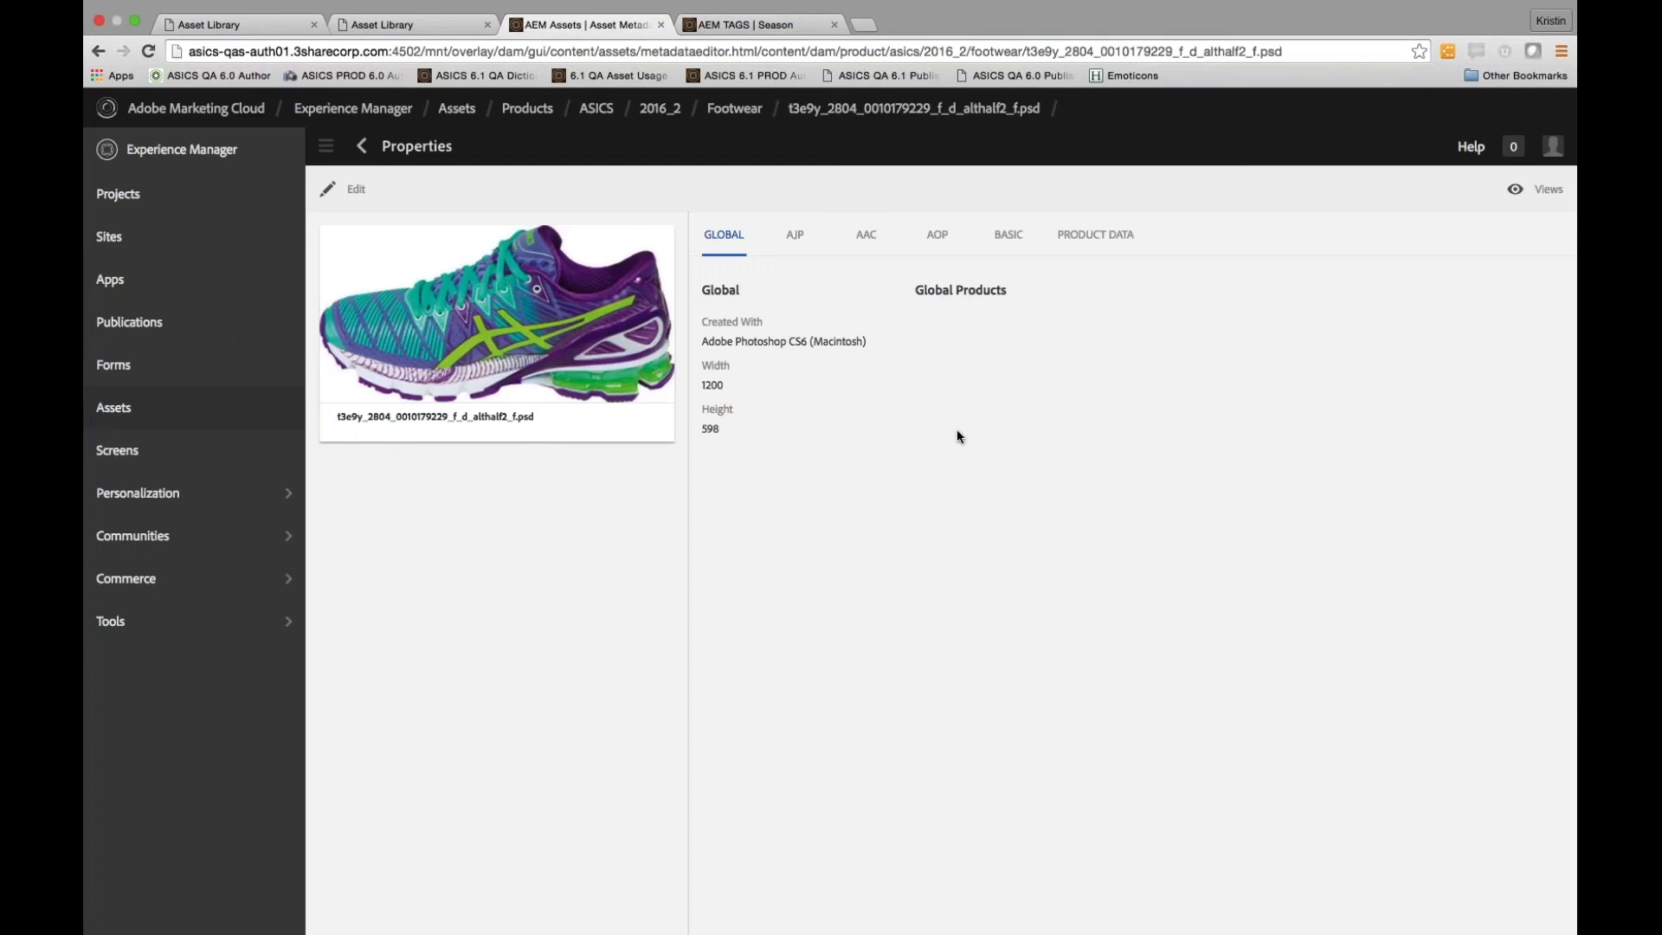
left_click(346, 189)
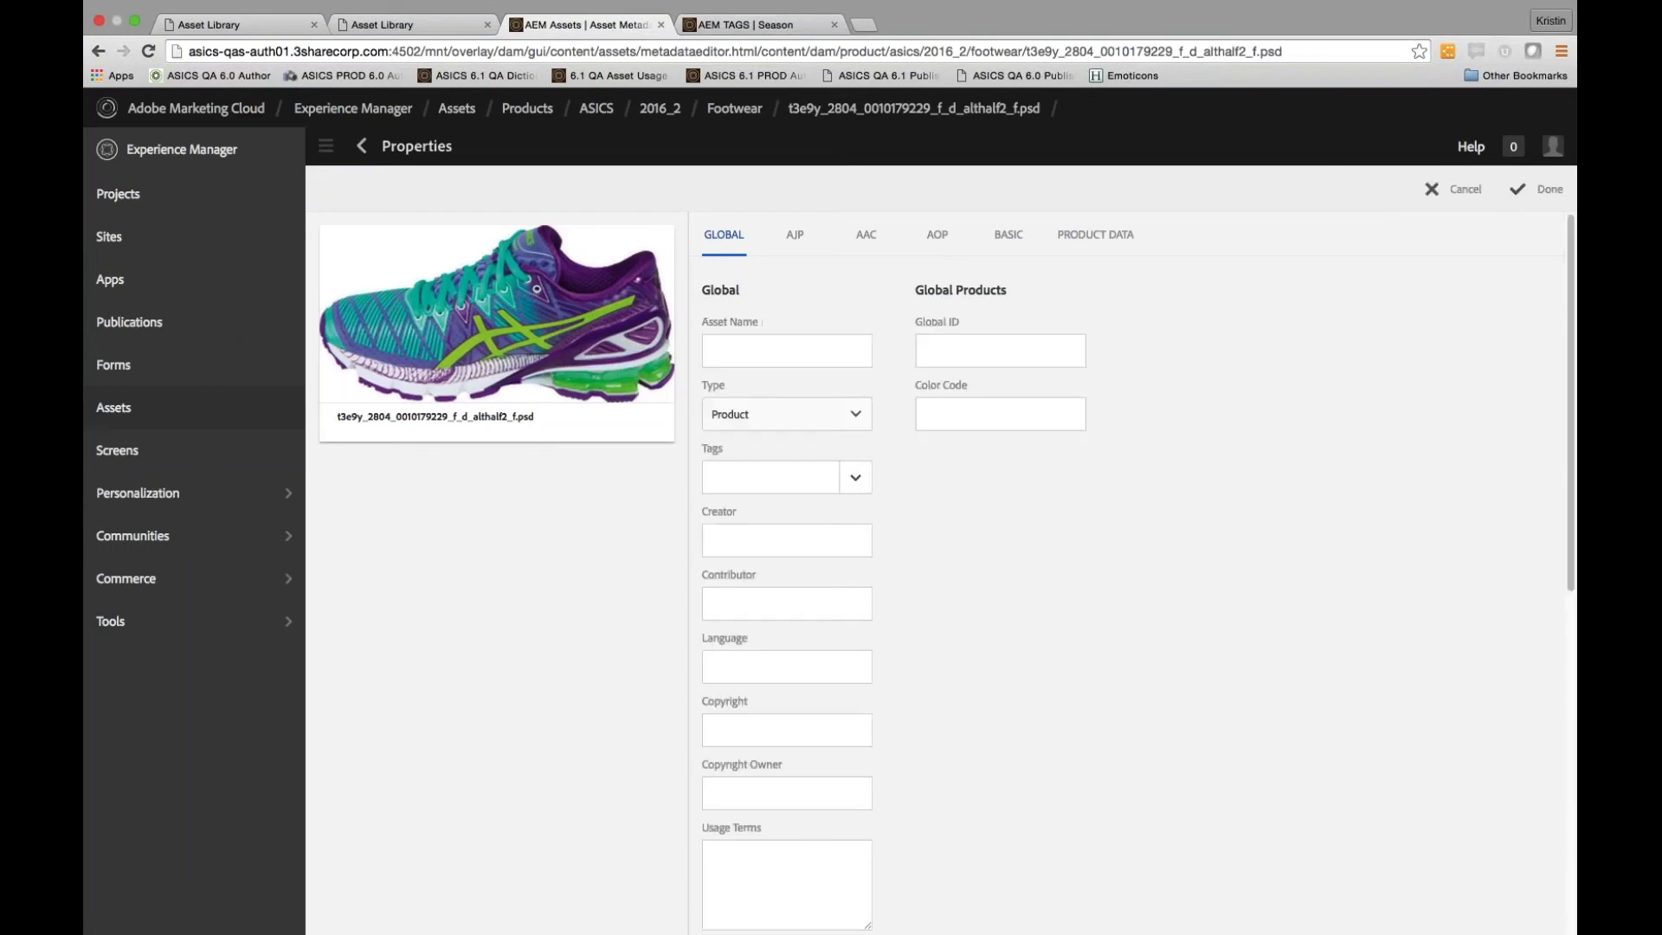
Set the asset name to 'Demo Title' and the AJP style name to 'Demo Title [JP]'
left_click(748, 358)
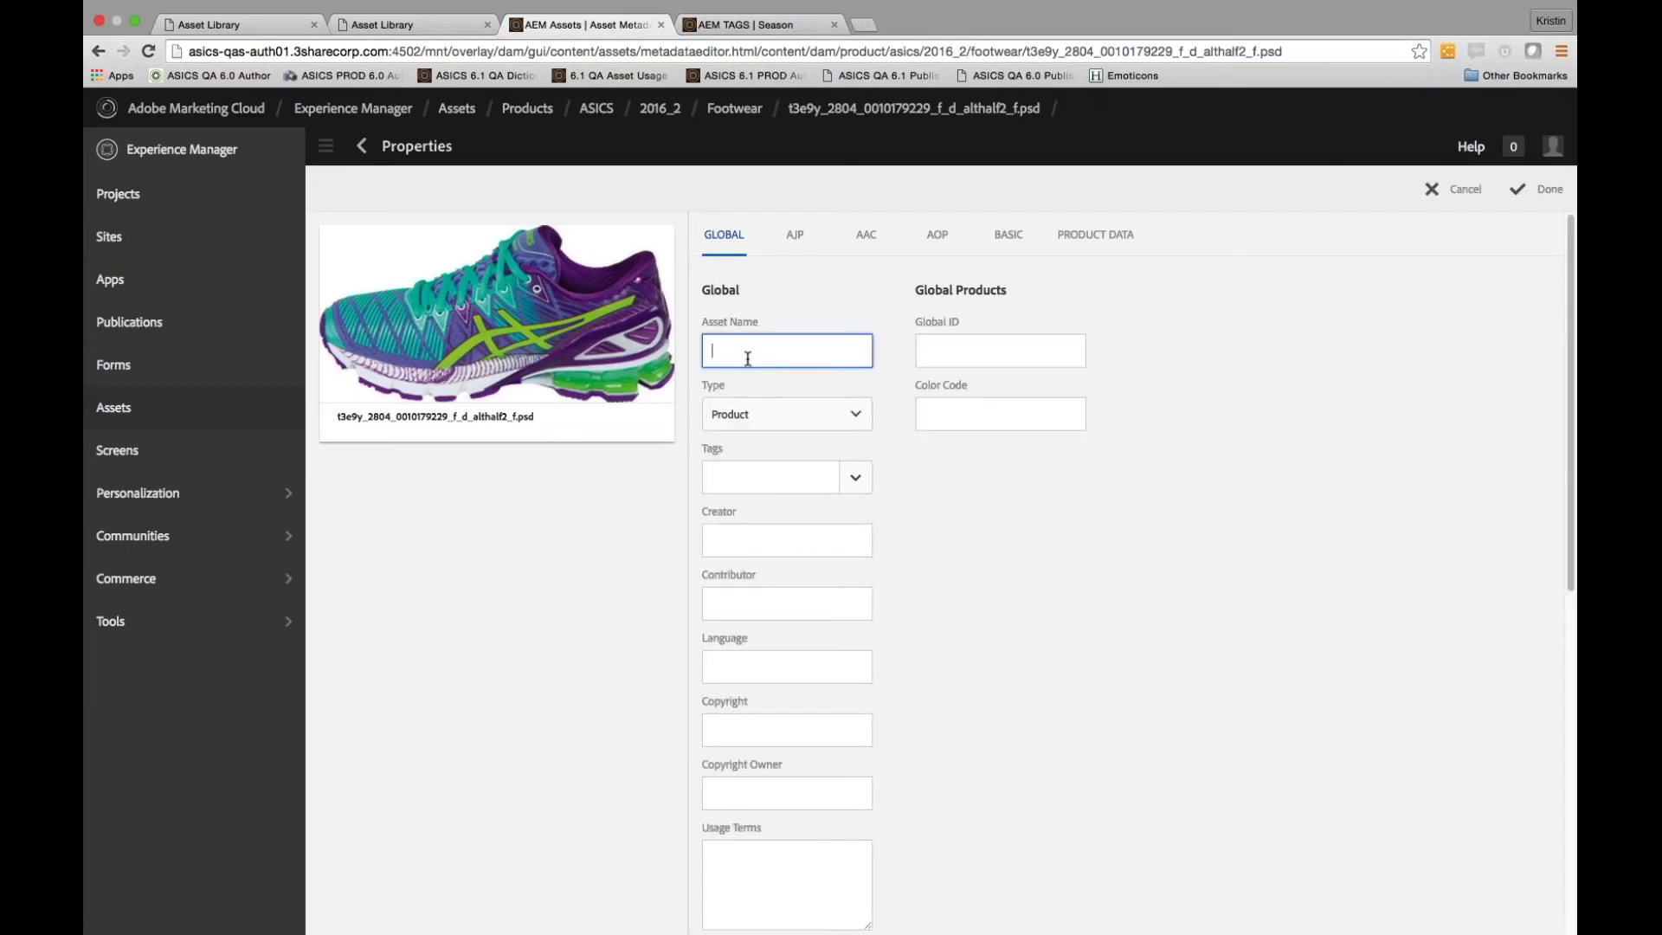
type("Demo Title")
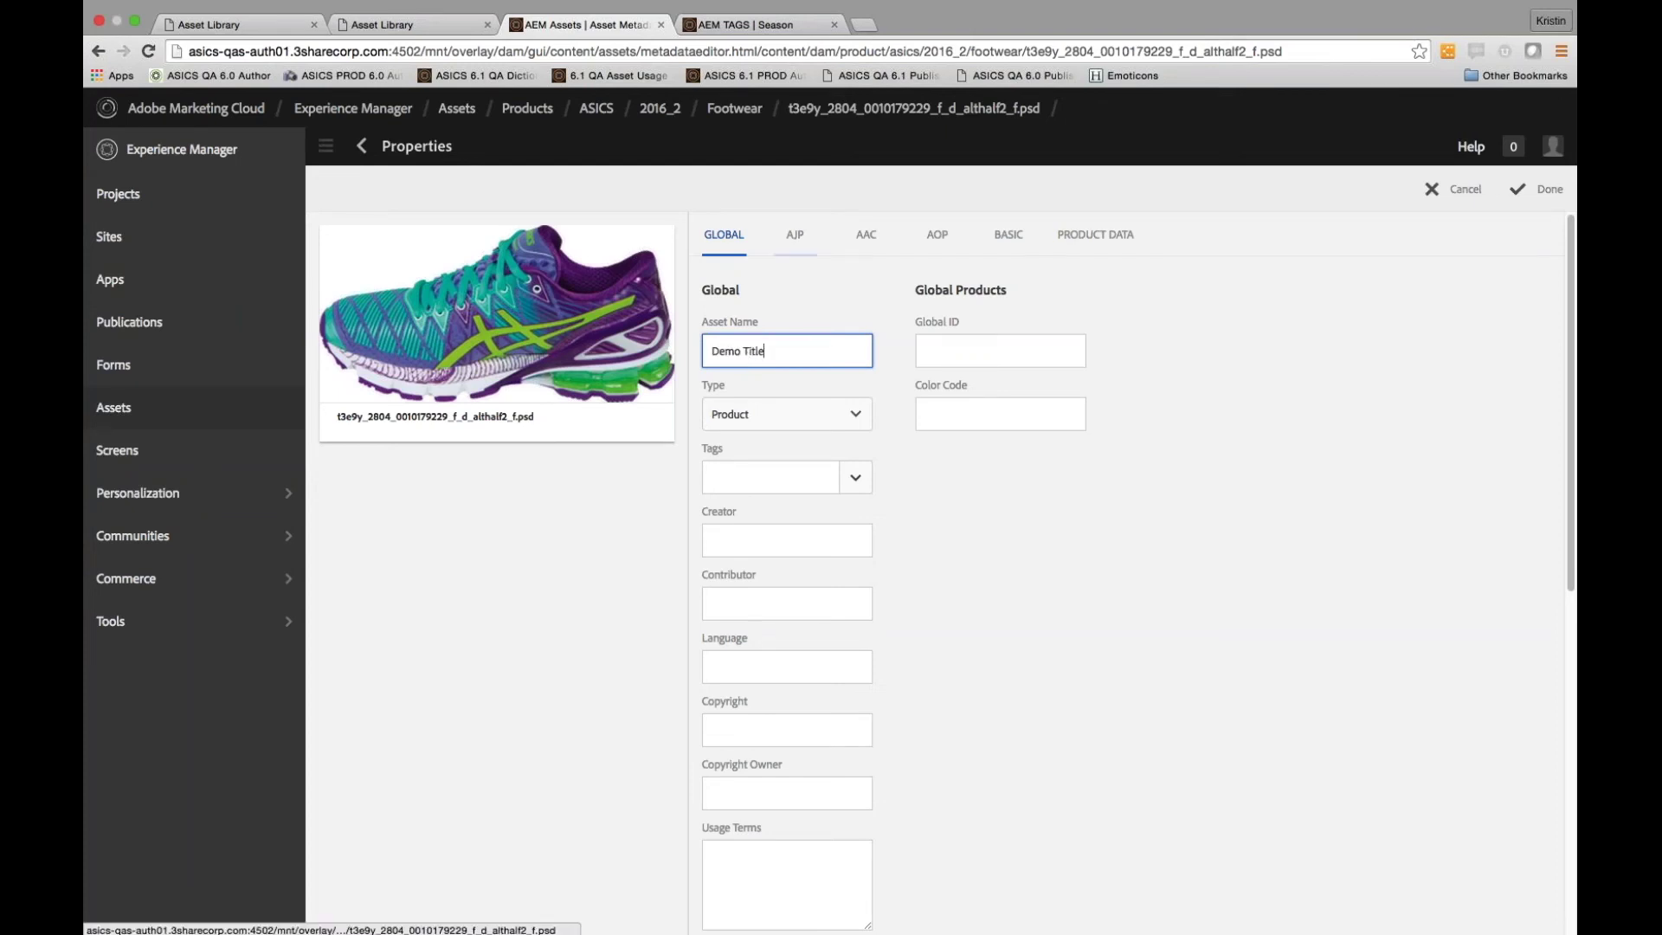
left_click(794, 237)
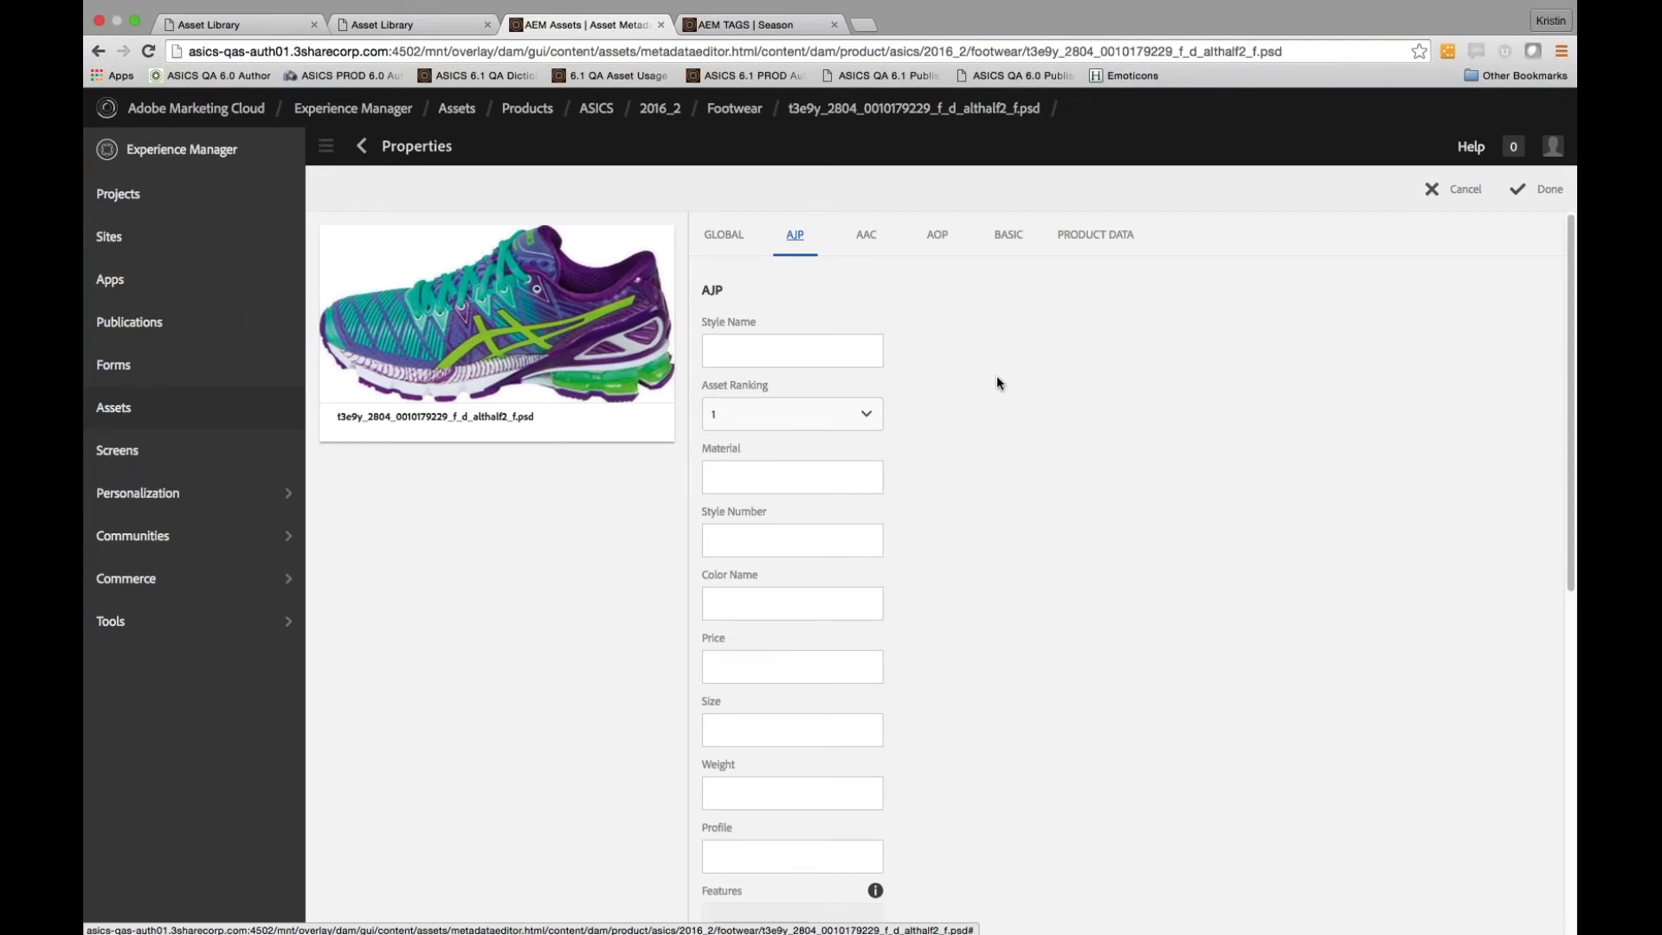
left_click(761, 355)
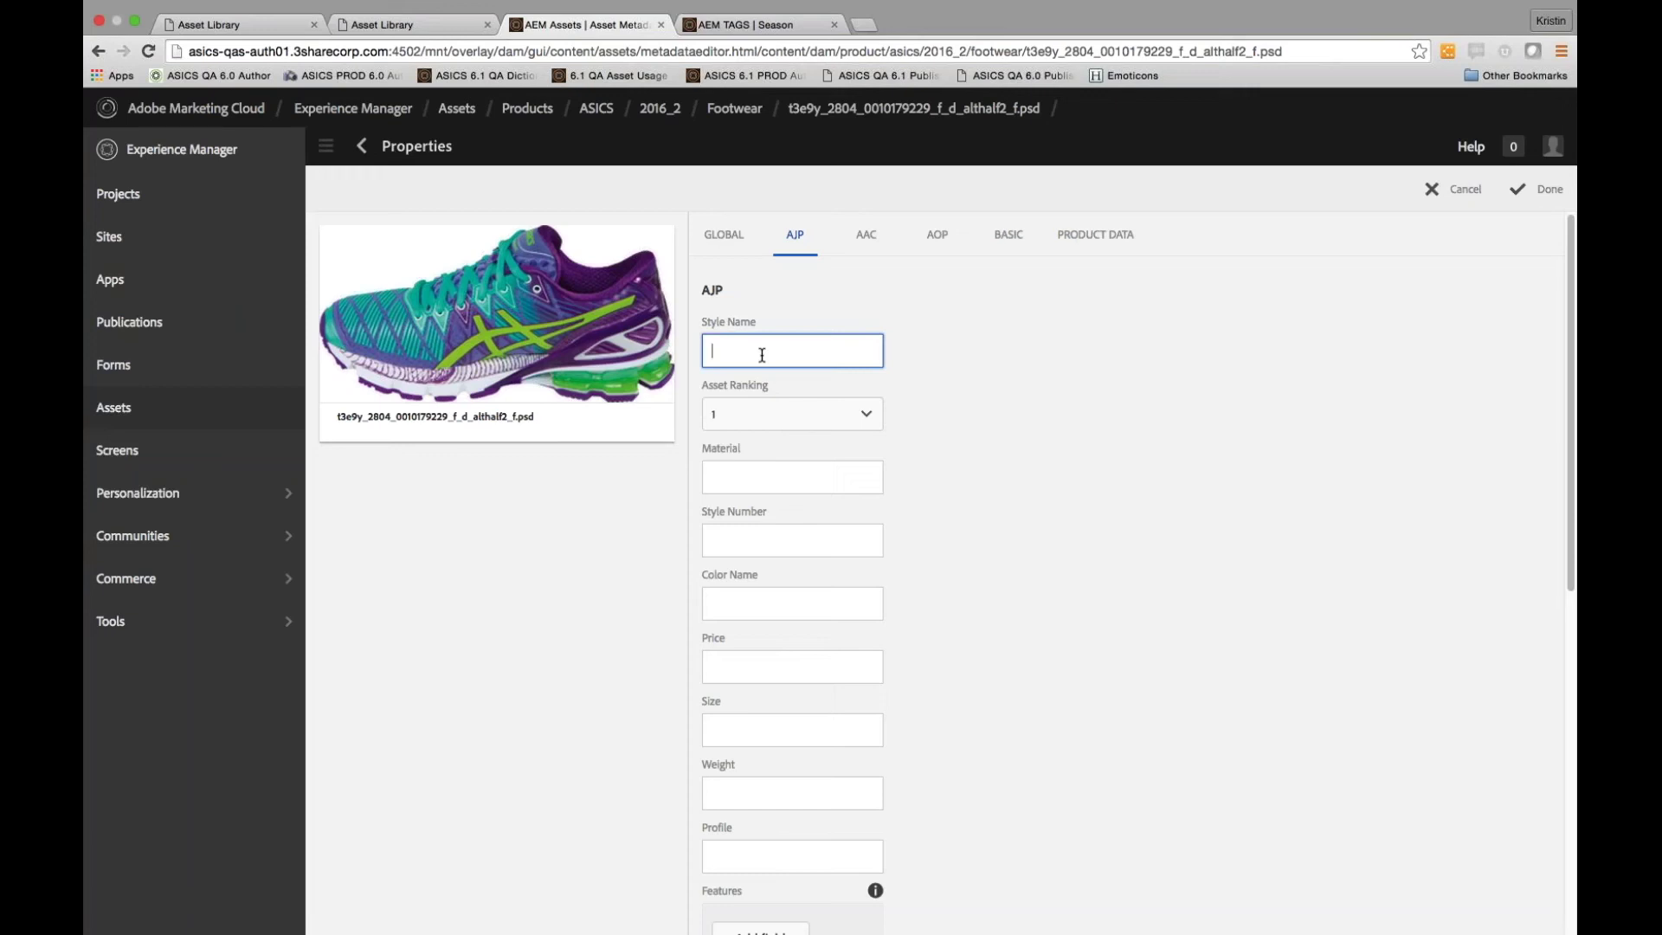
type("Demo Title [JP]")
left_click(709, 239)
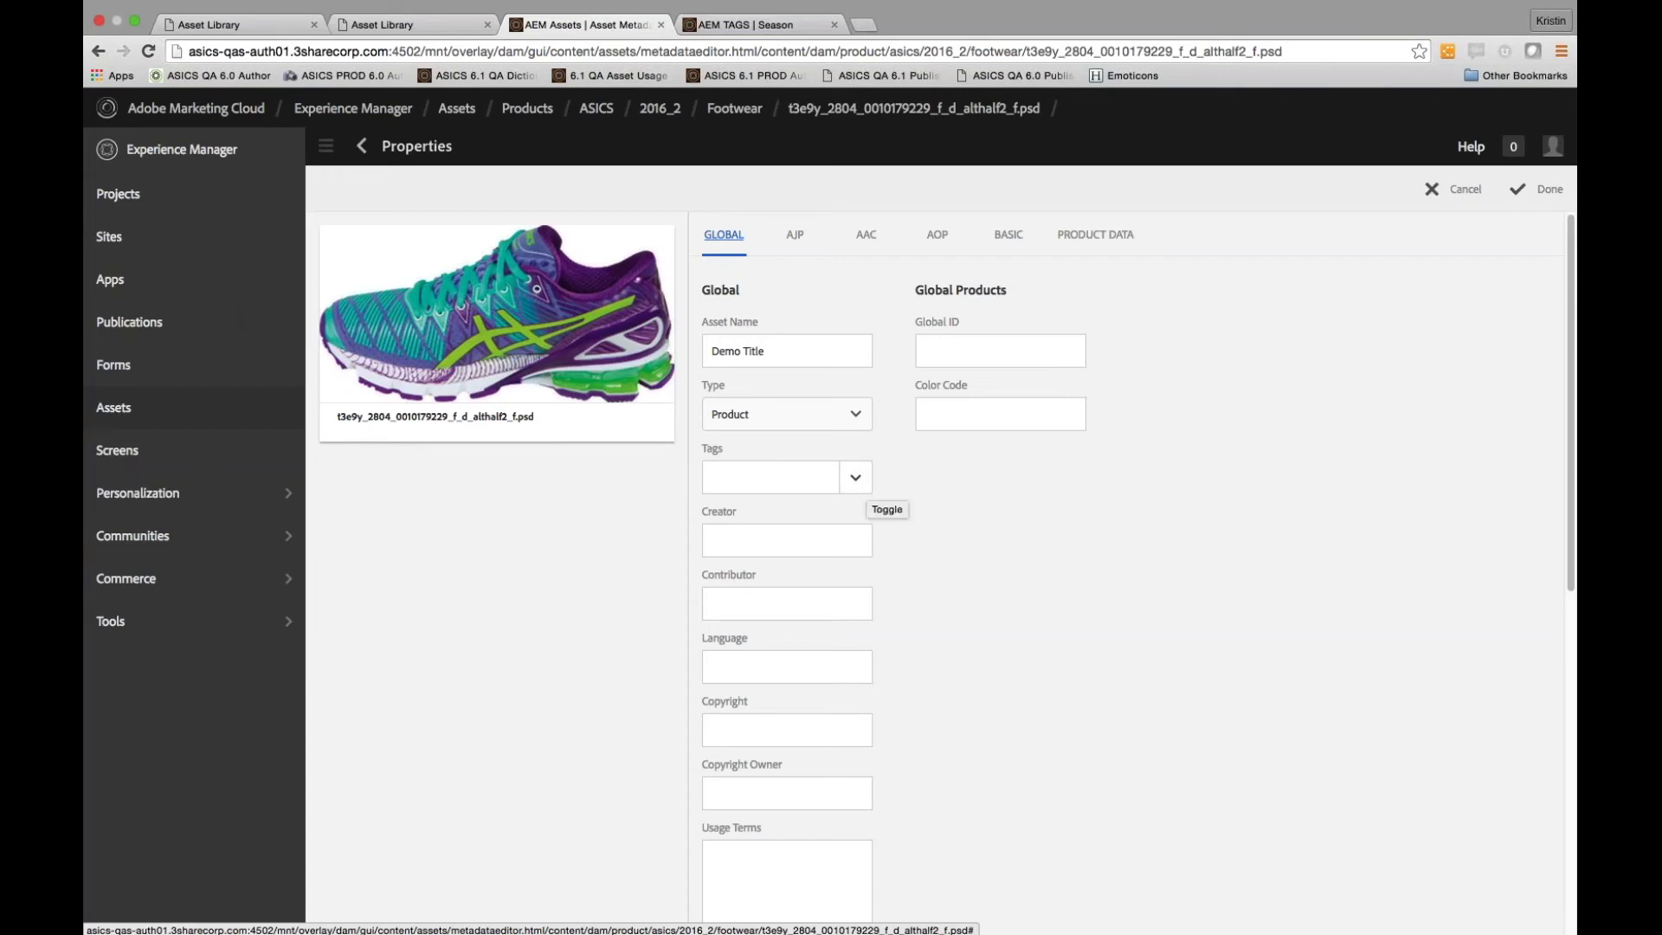
Add tags Region : AOP and Region : AOP / Season / F215, then save the properties
left_click(770, 477)
type("Region ")
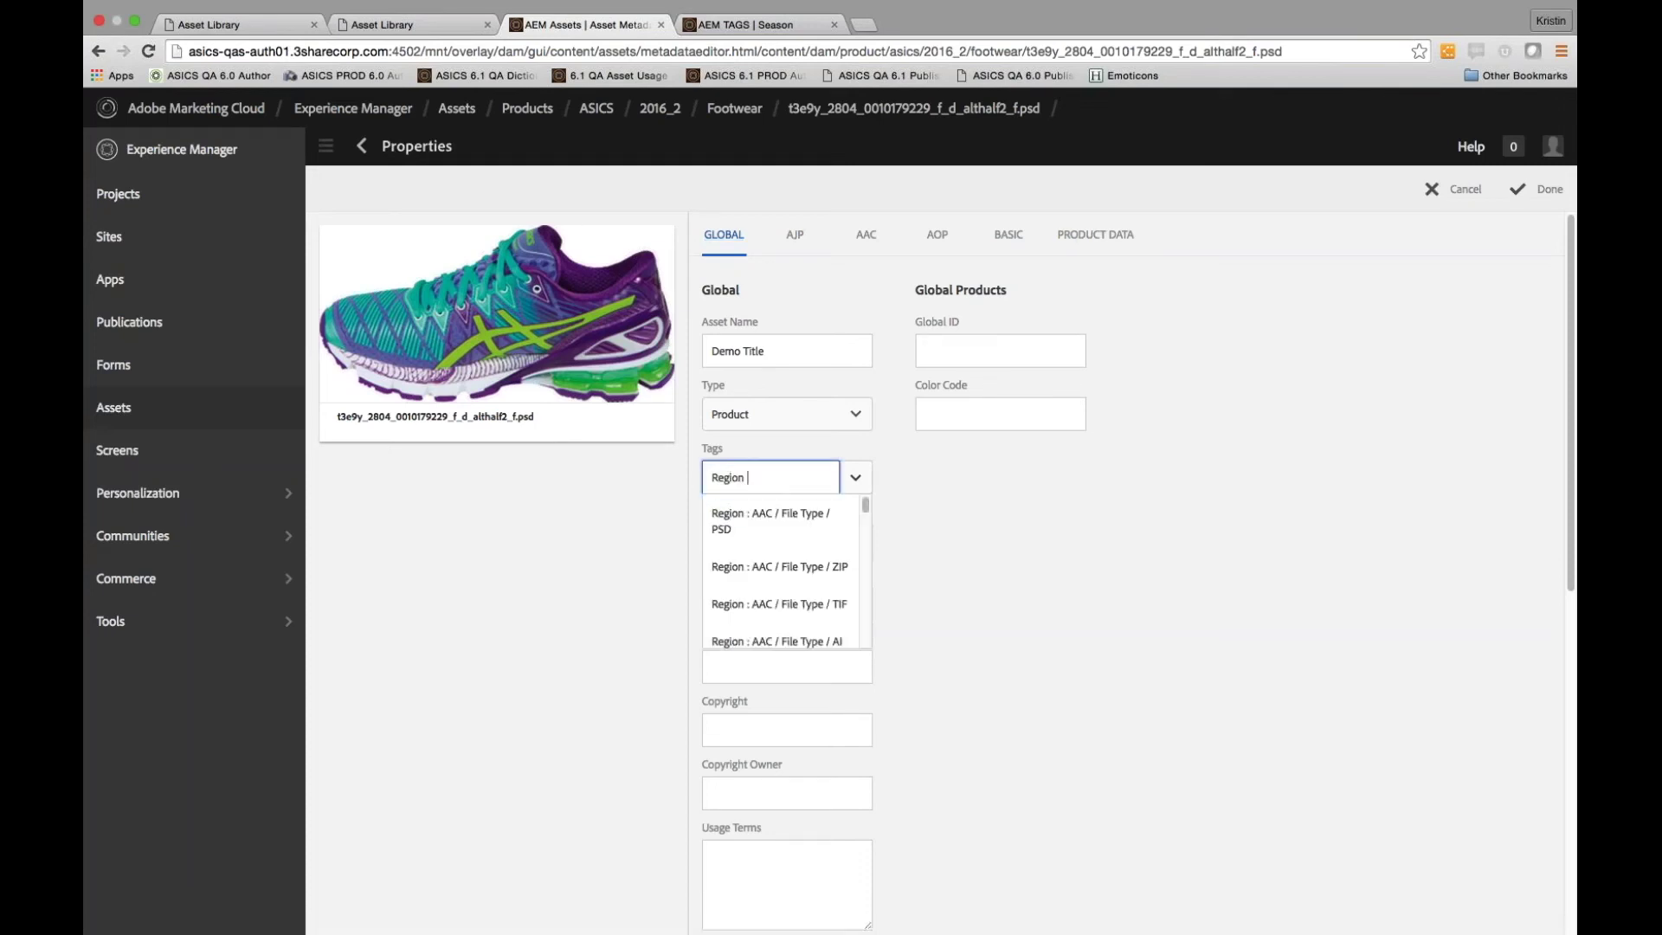
type(": AOP")
left_click_drag(865, 506, 892, 649)
key("Up")
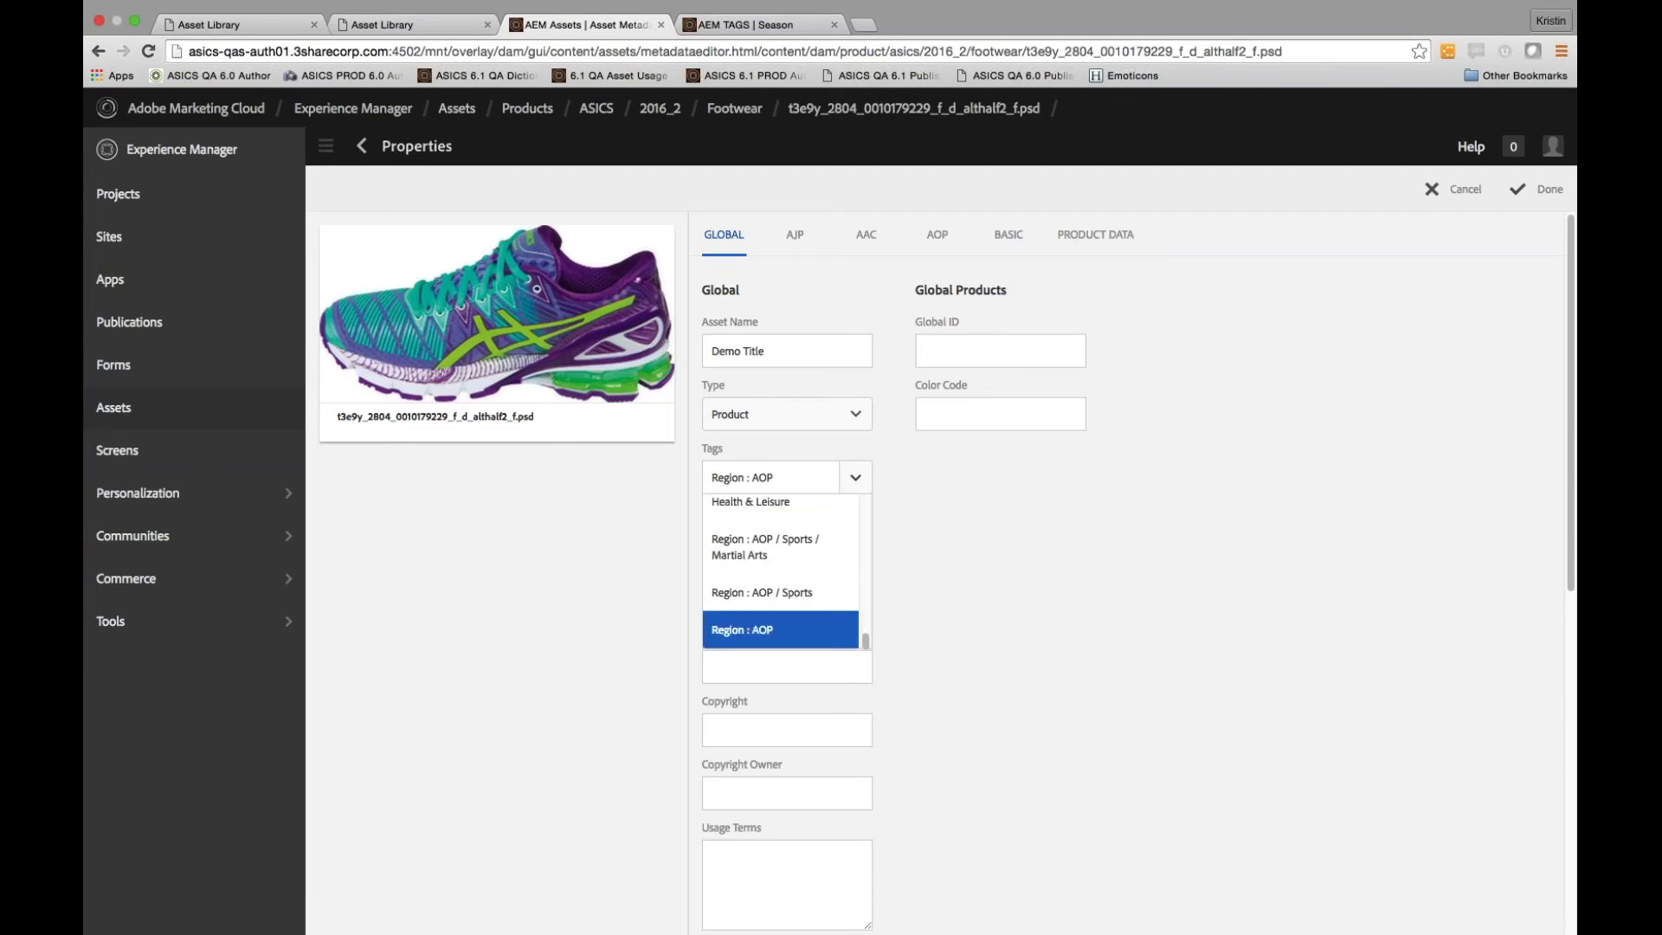
key("Return")
type("Region : AOP / Seaso")
type("n")
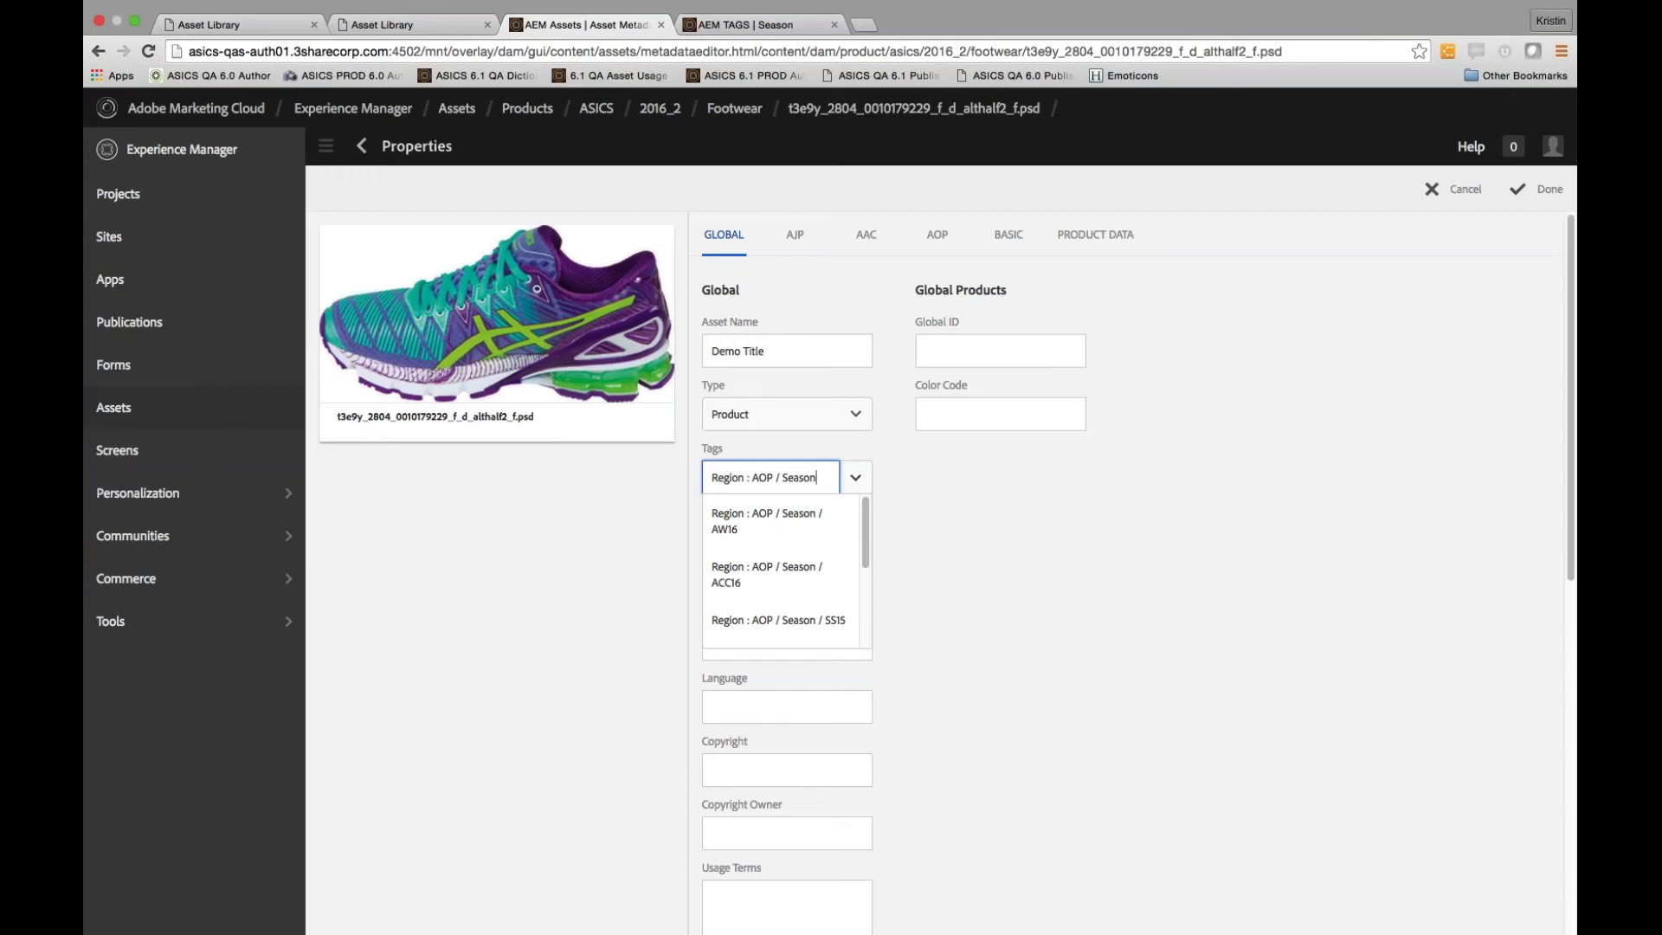
left_click_drag(866, 521, 890, 615)
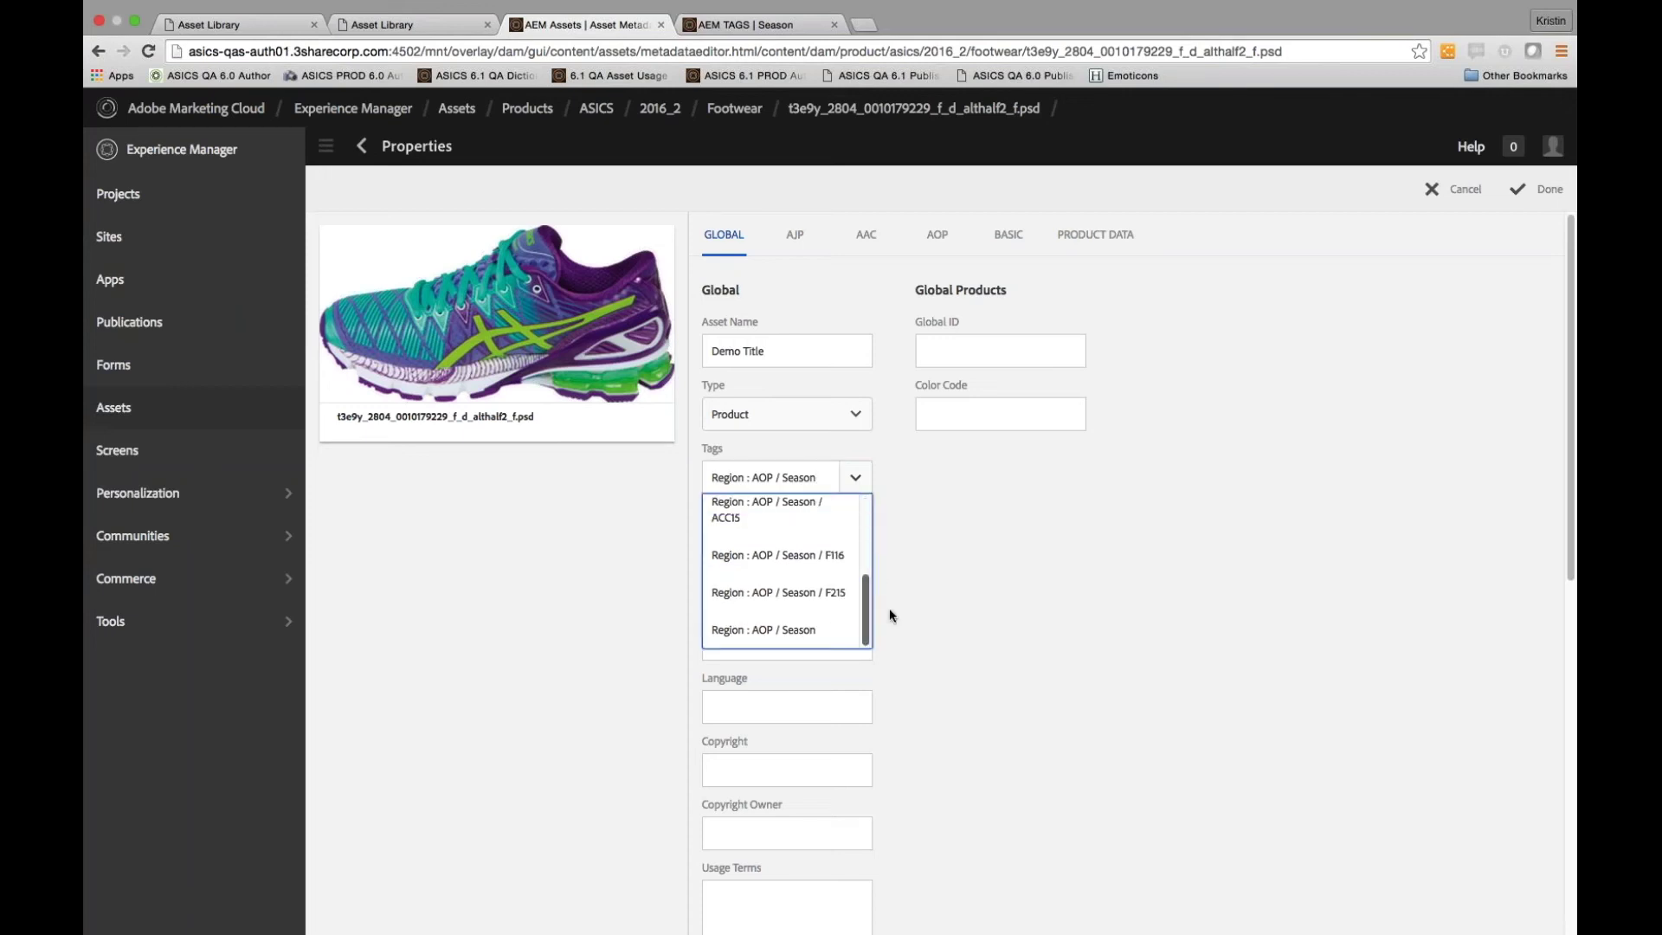
left_click(830, 594)
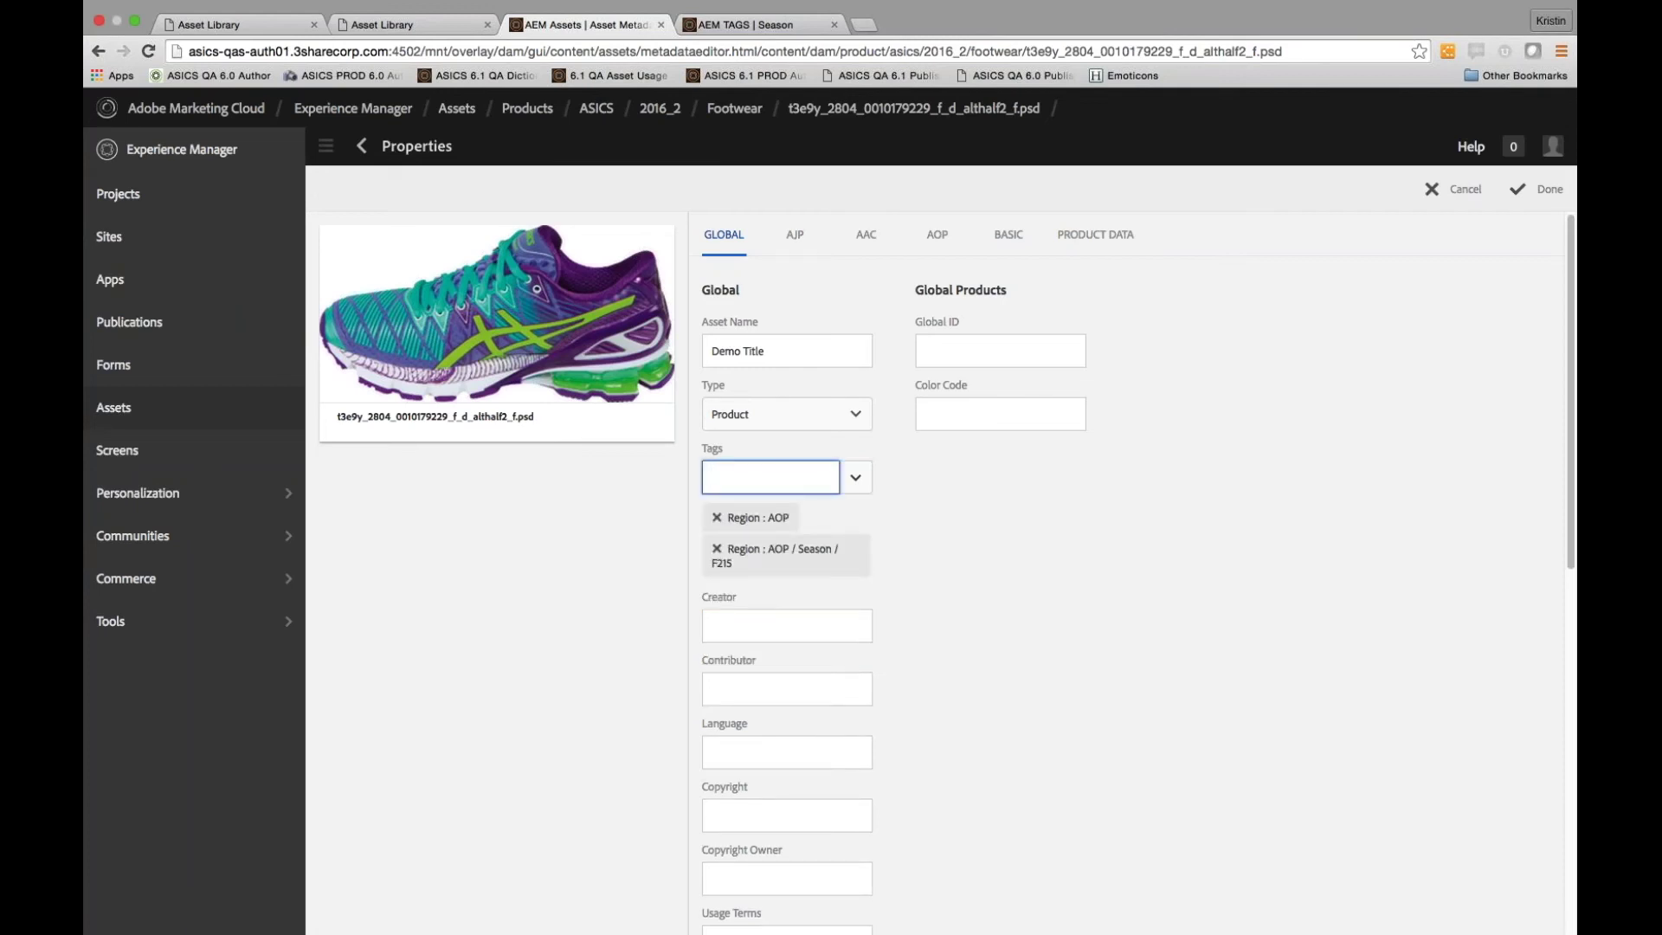
left_click(1556, 190)
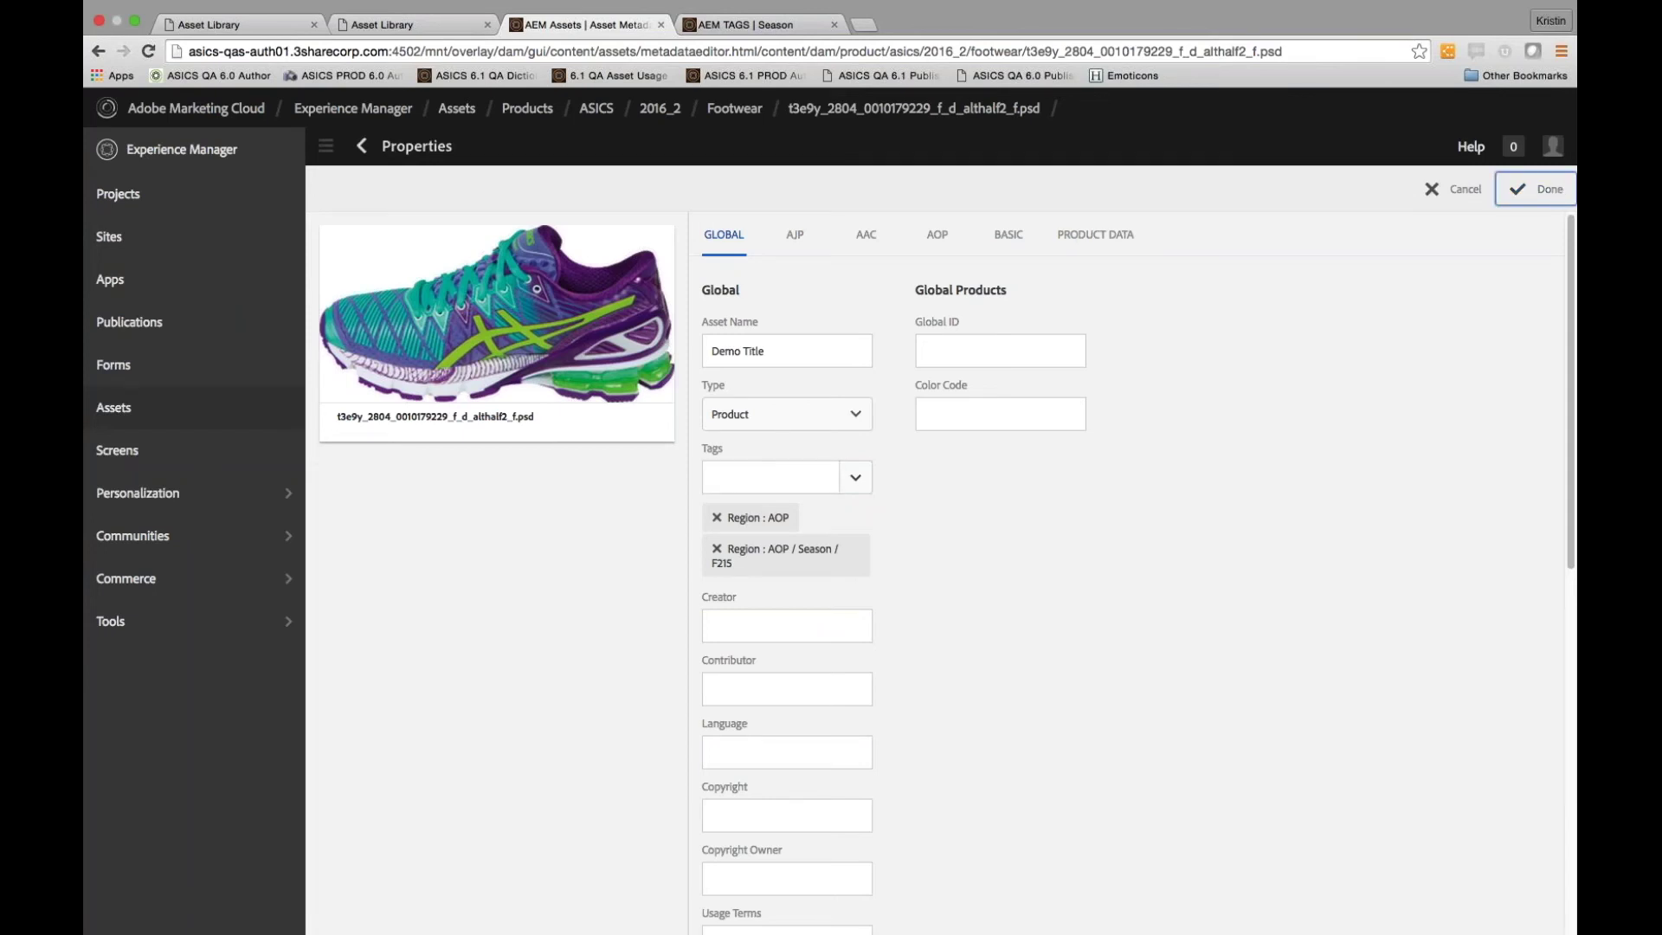
Publish the retitled shoe asset from the Footwear folder and return to the AOP library
left_click(362, 148)
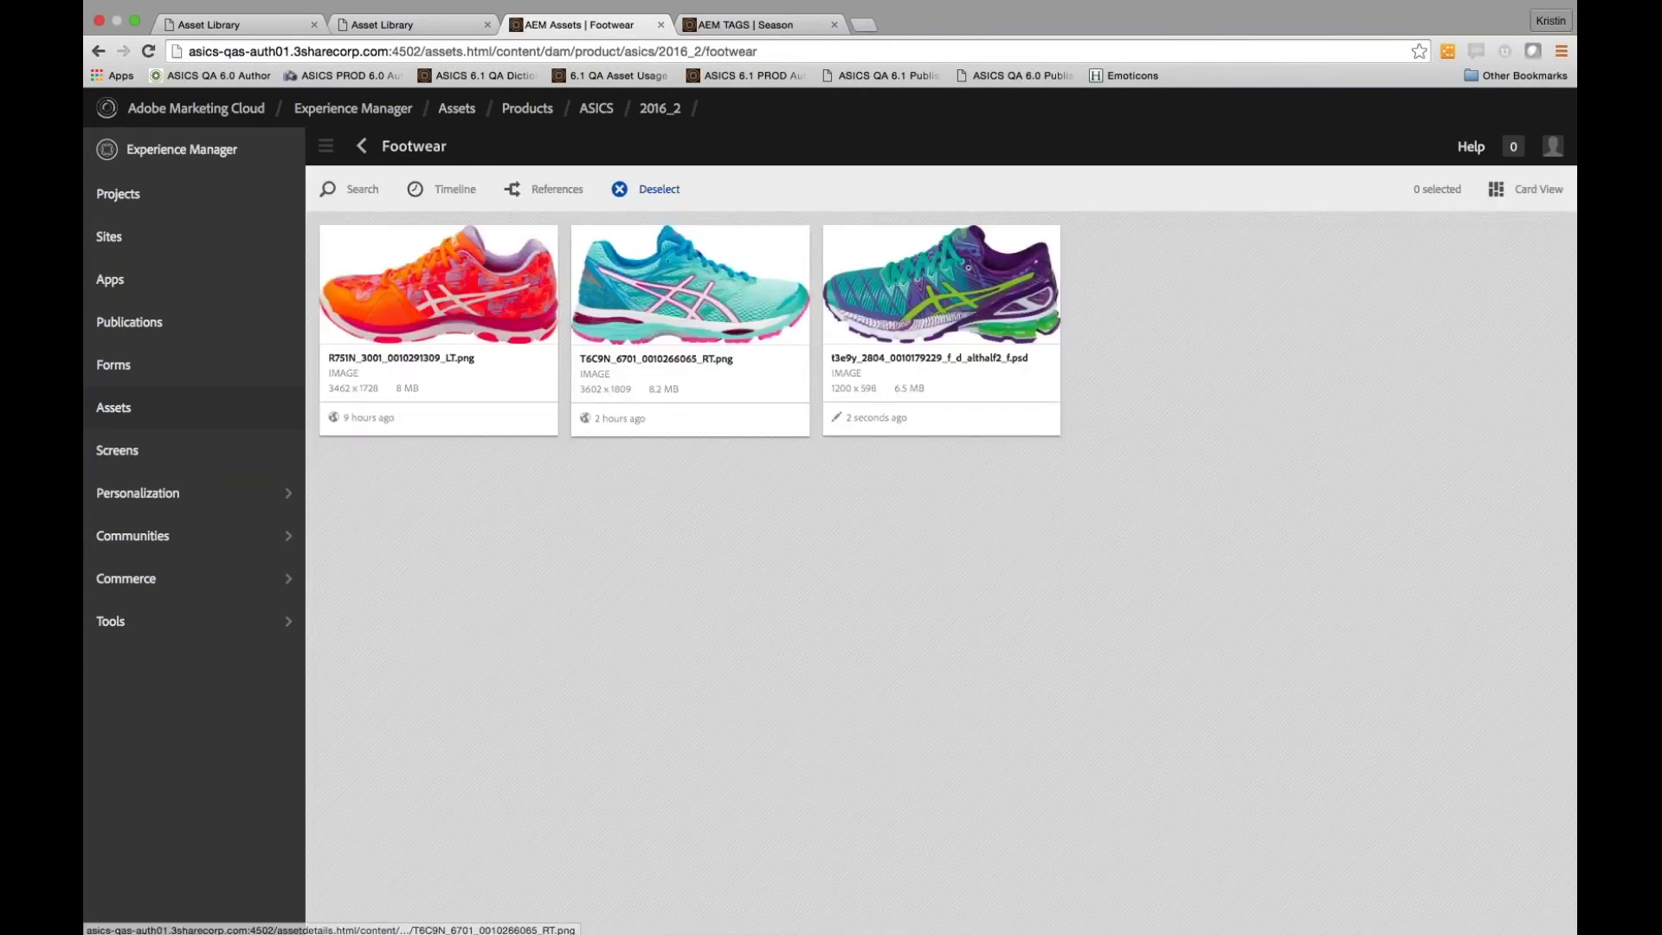
left_click(967, 279)
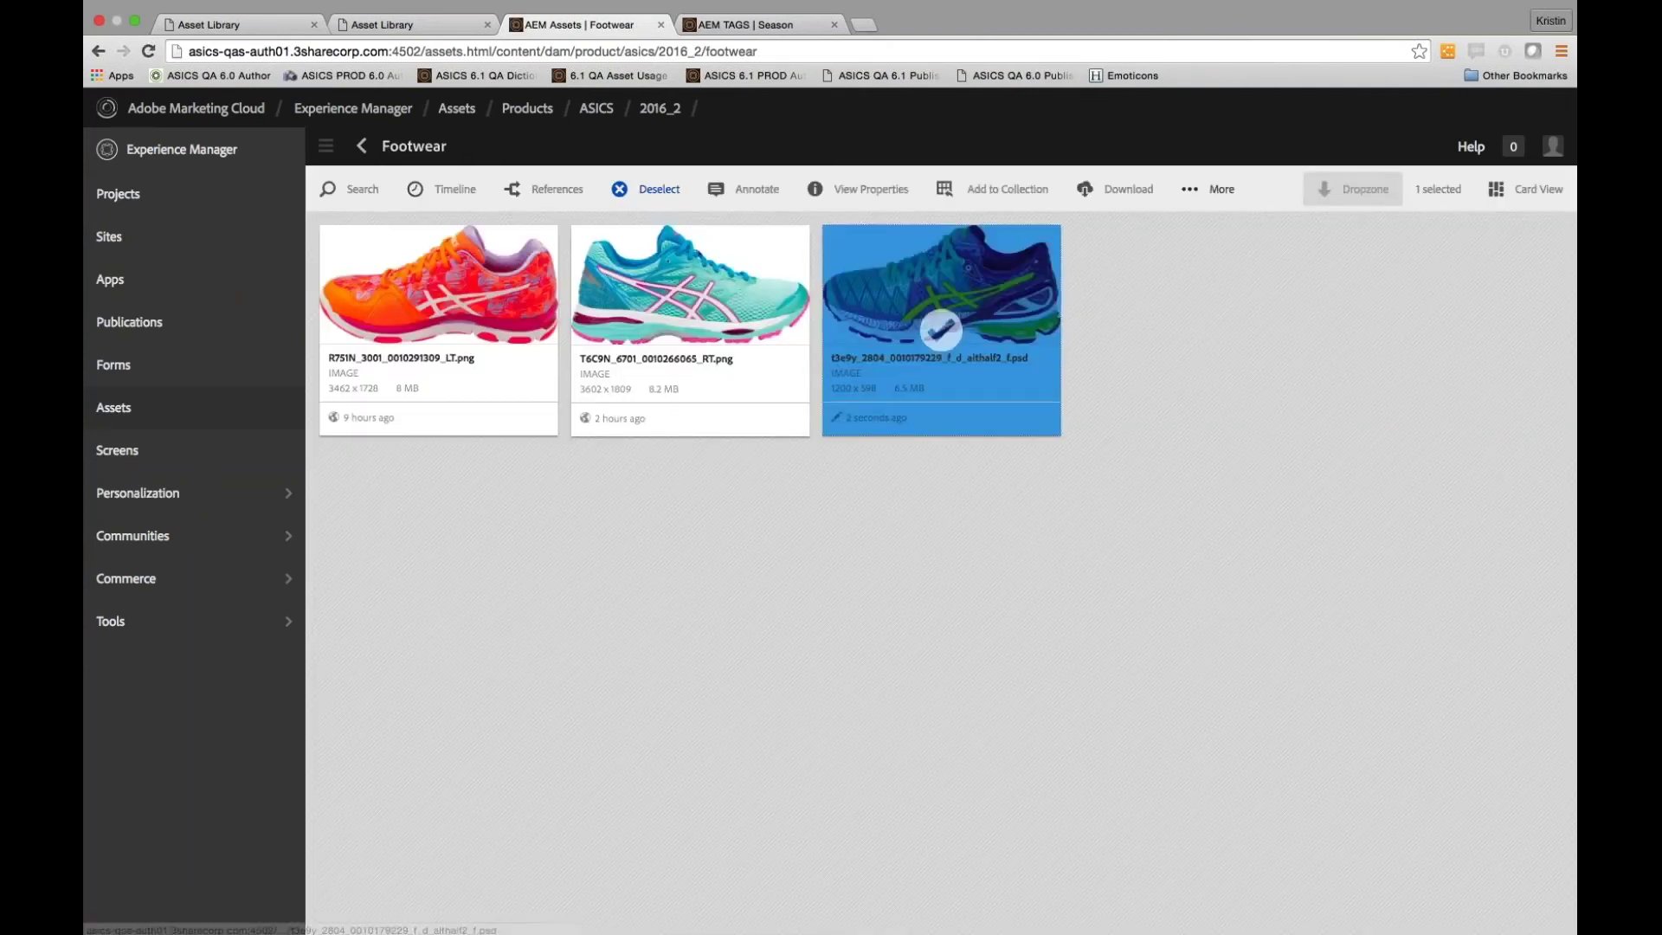
left_click(1216, 189)
left_click(1241, 300)
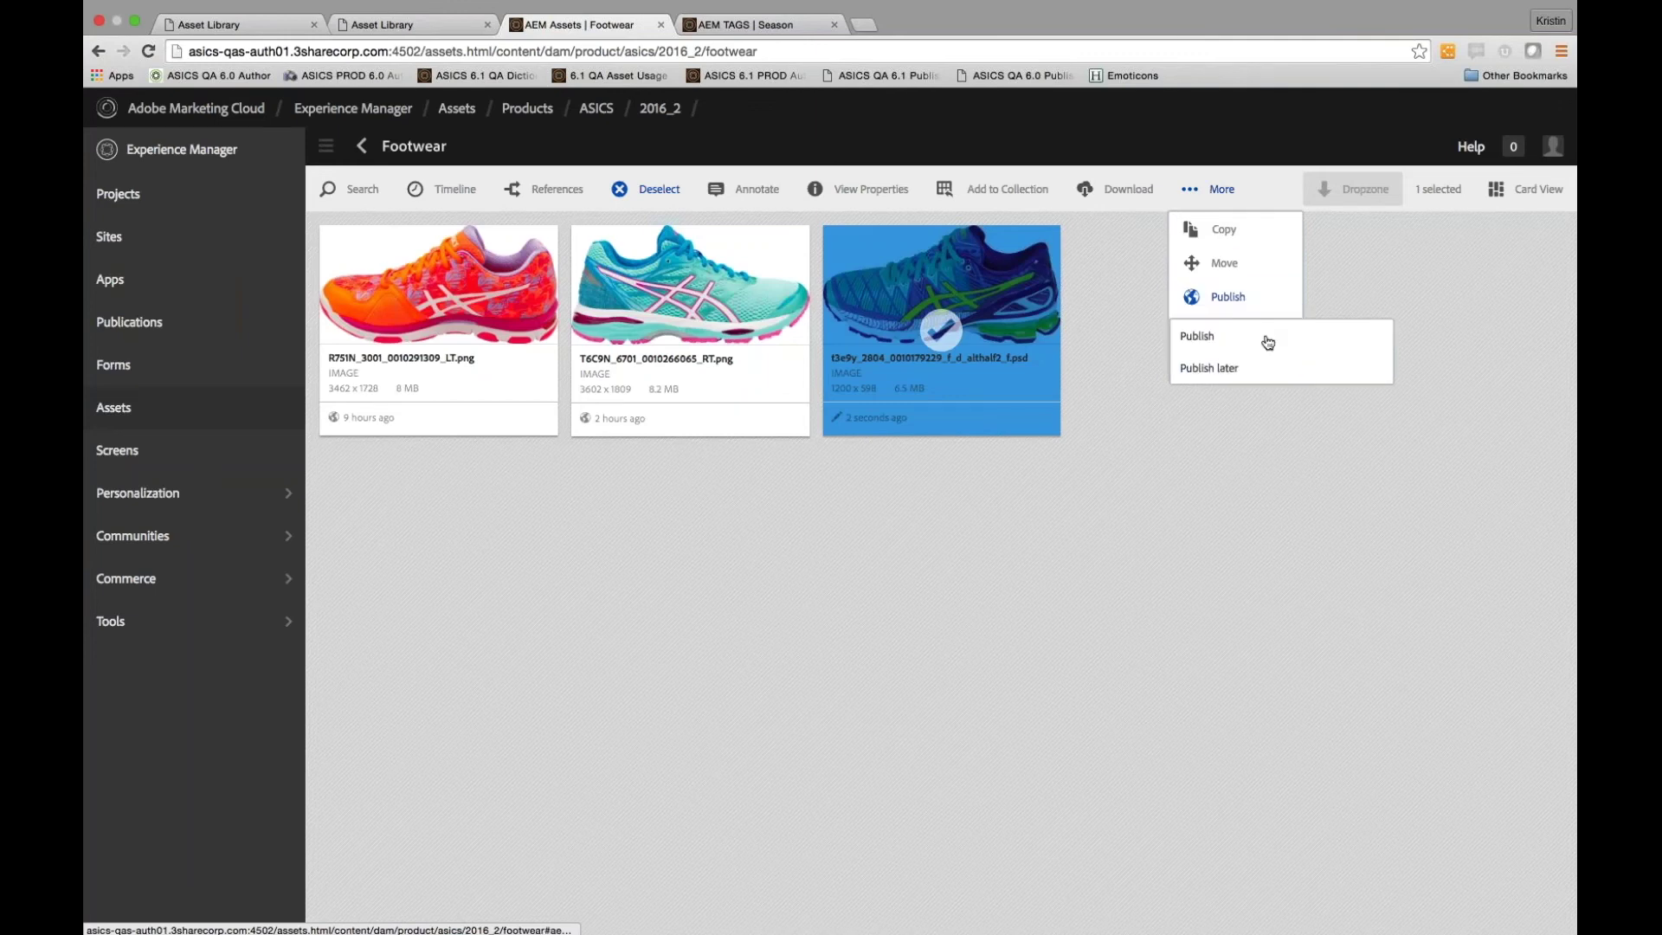
left_click(1220, 350)
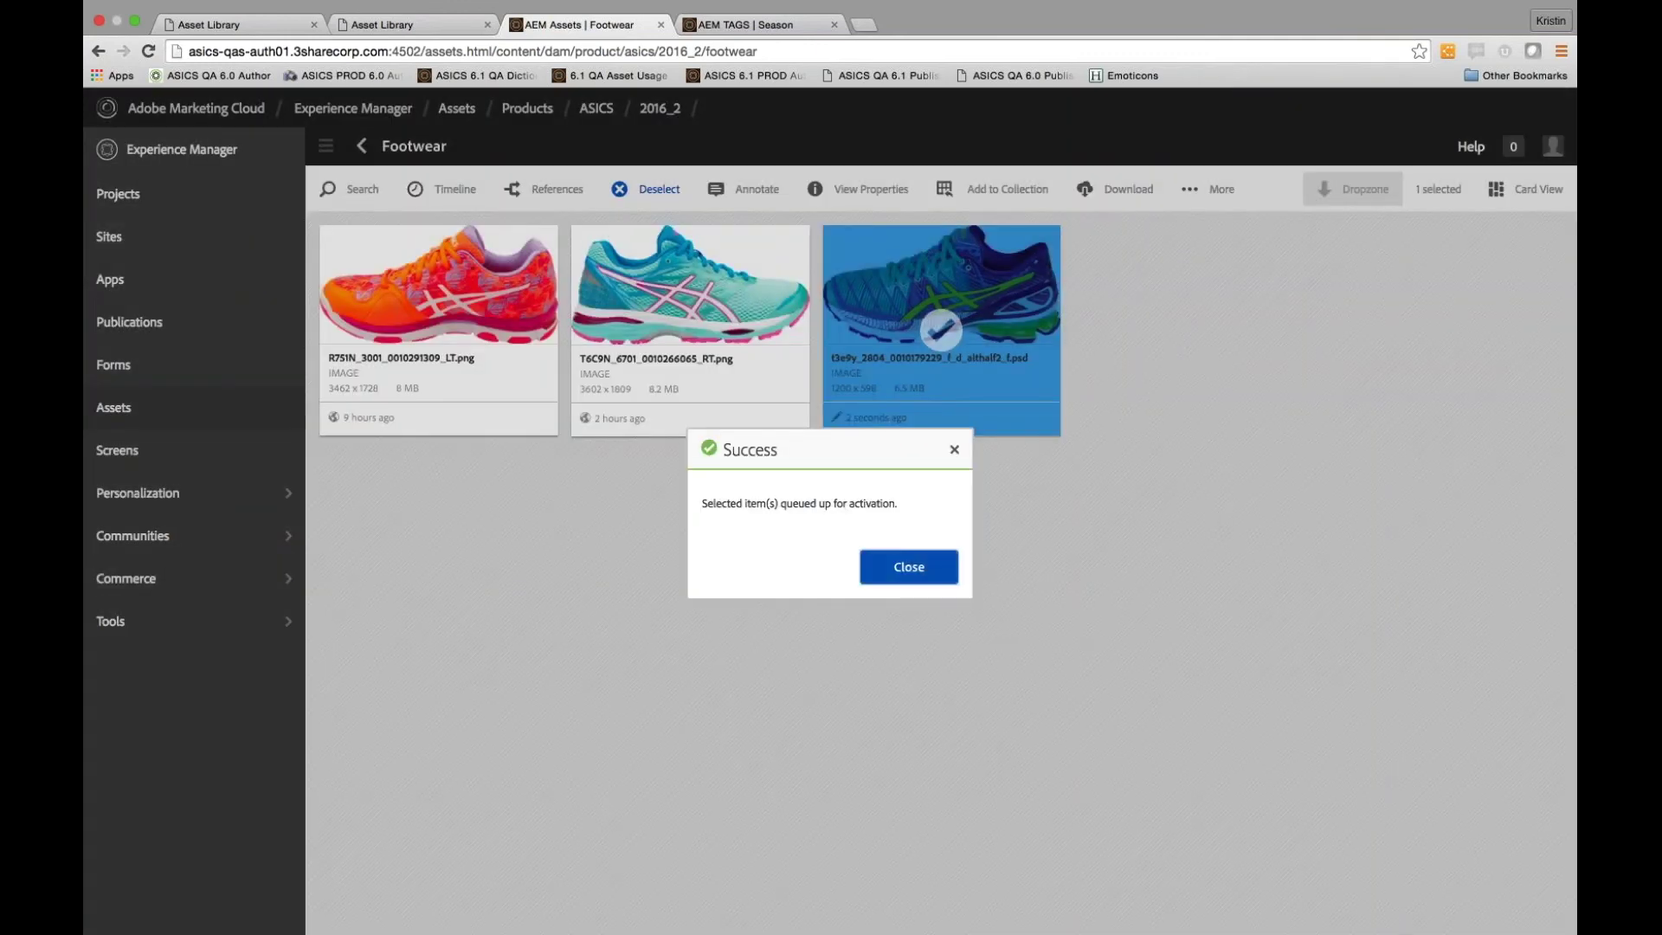
left_click(896, 568)
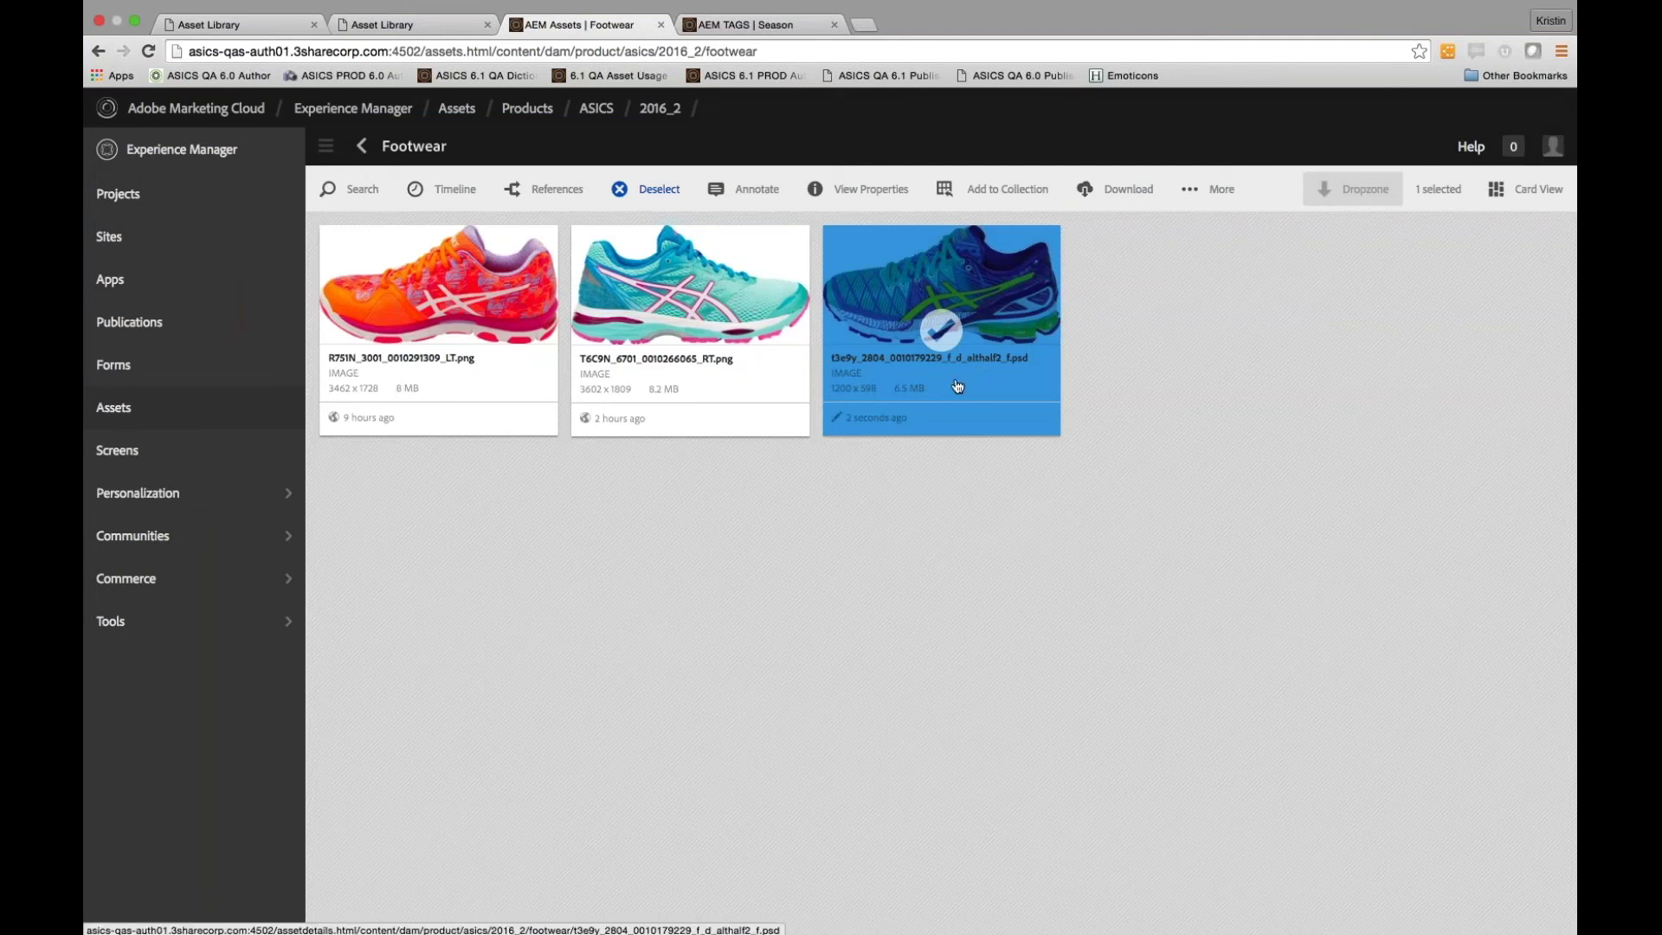
left_click(237, 26)
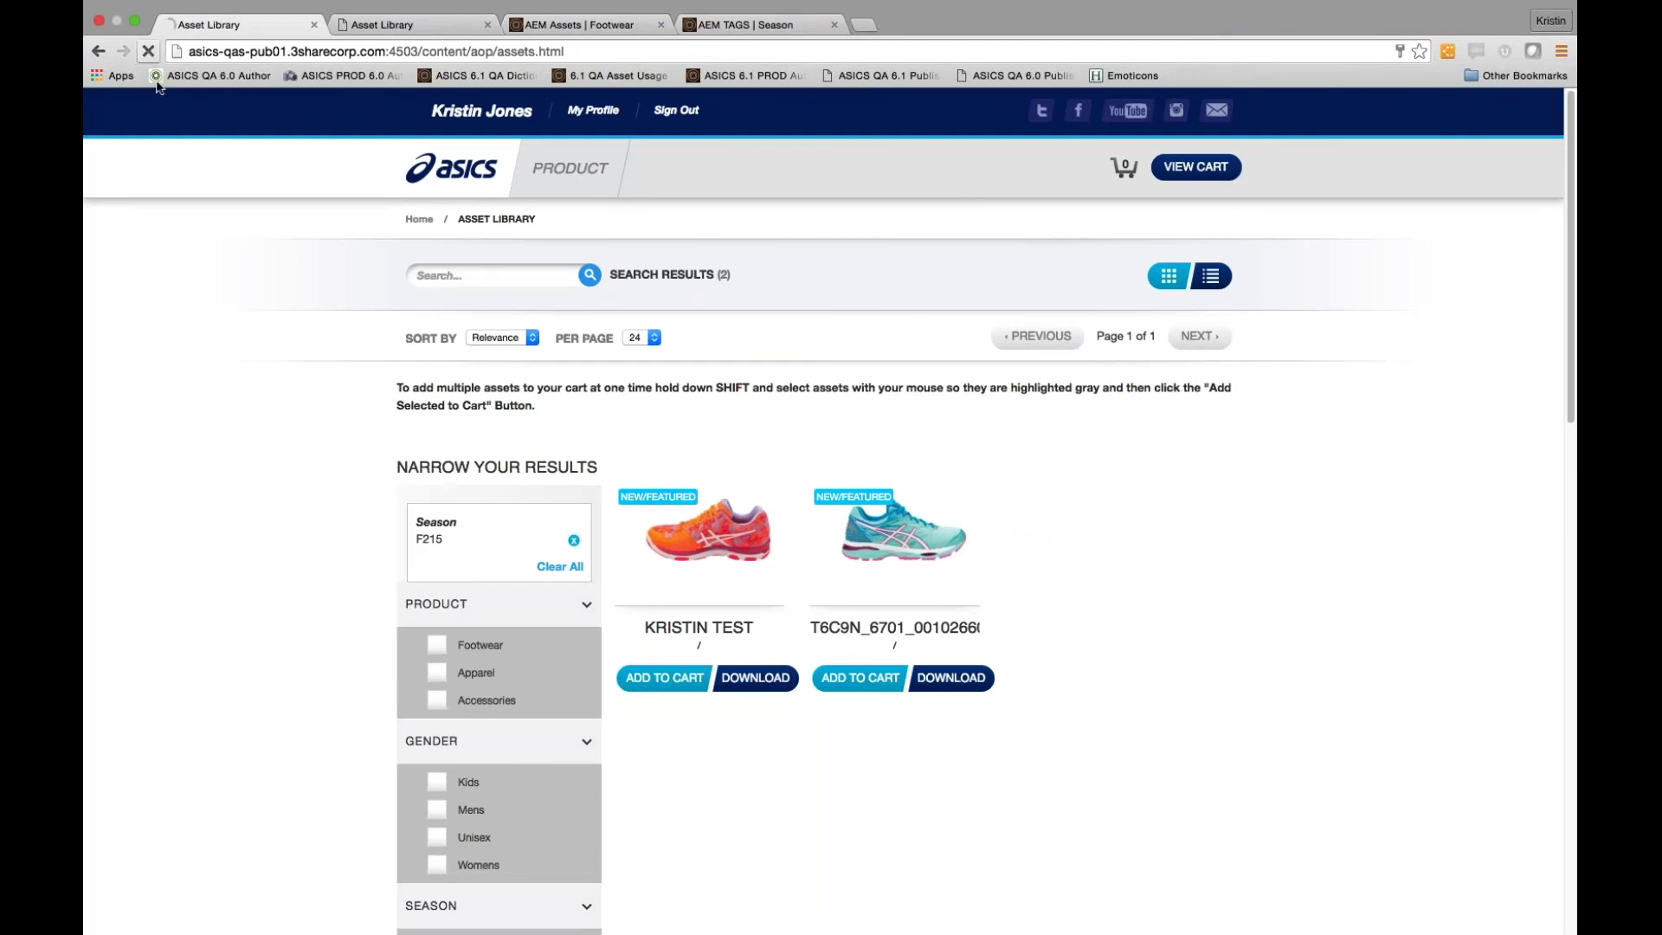
Reload the AOP and Japanese asset libraries to check whether the new shoe appears
left_click(146, 54)
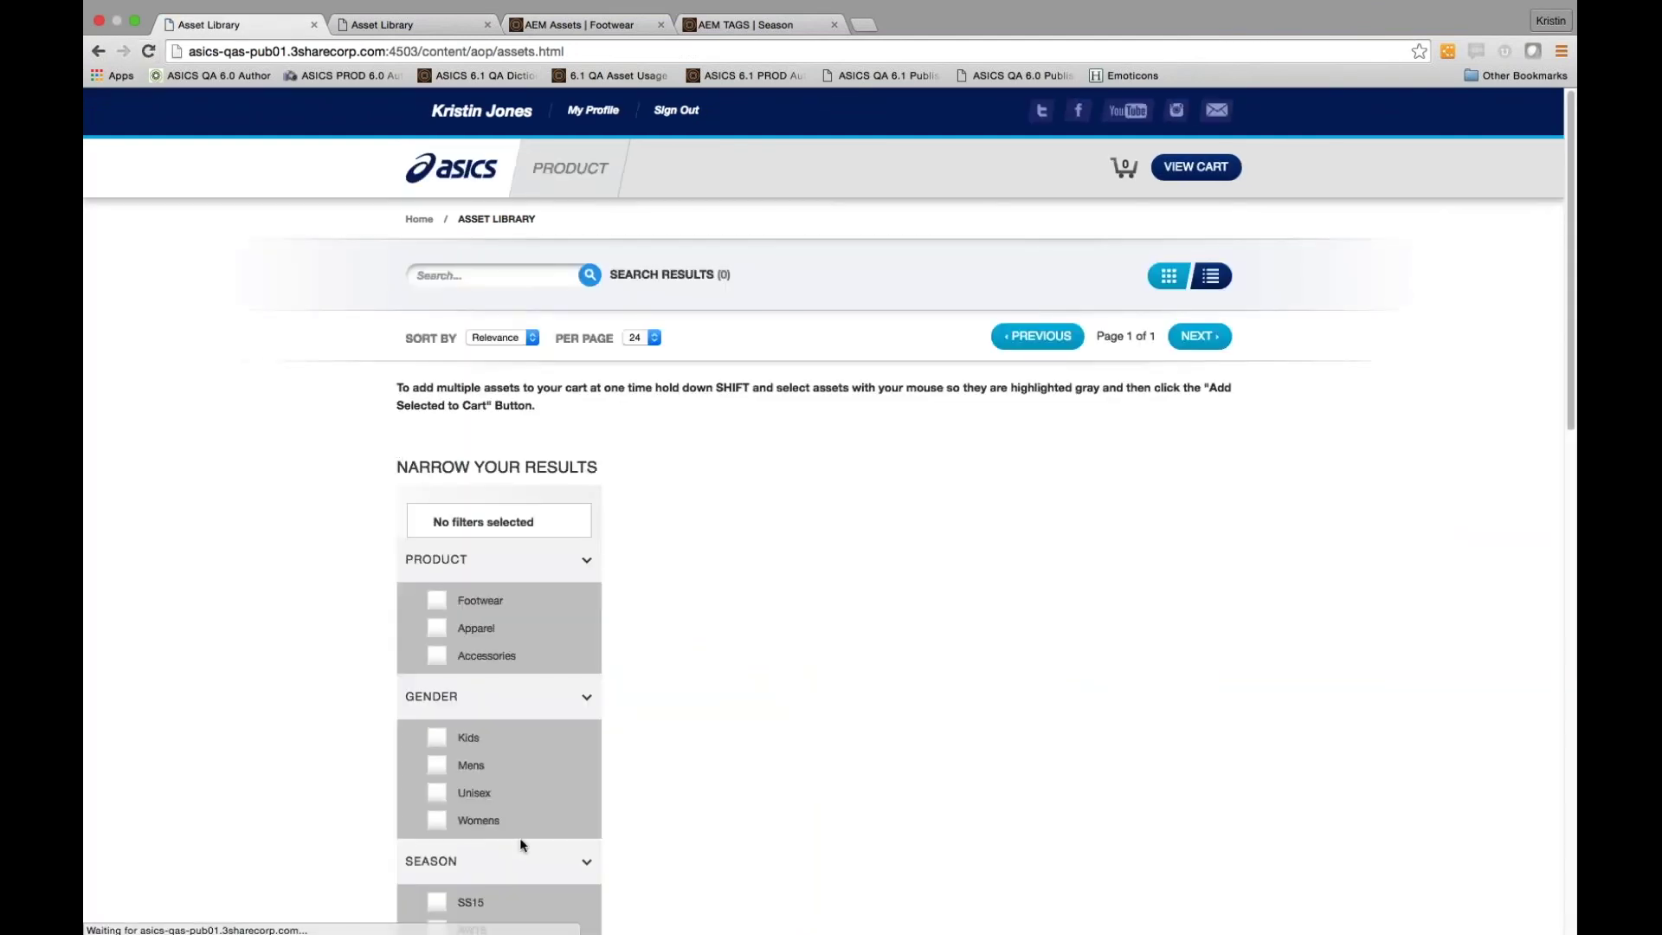
scroll(519, 838, "down", 3)
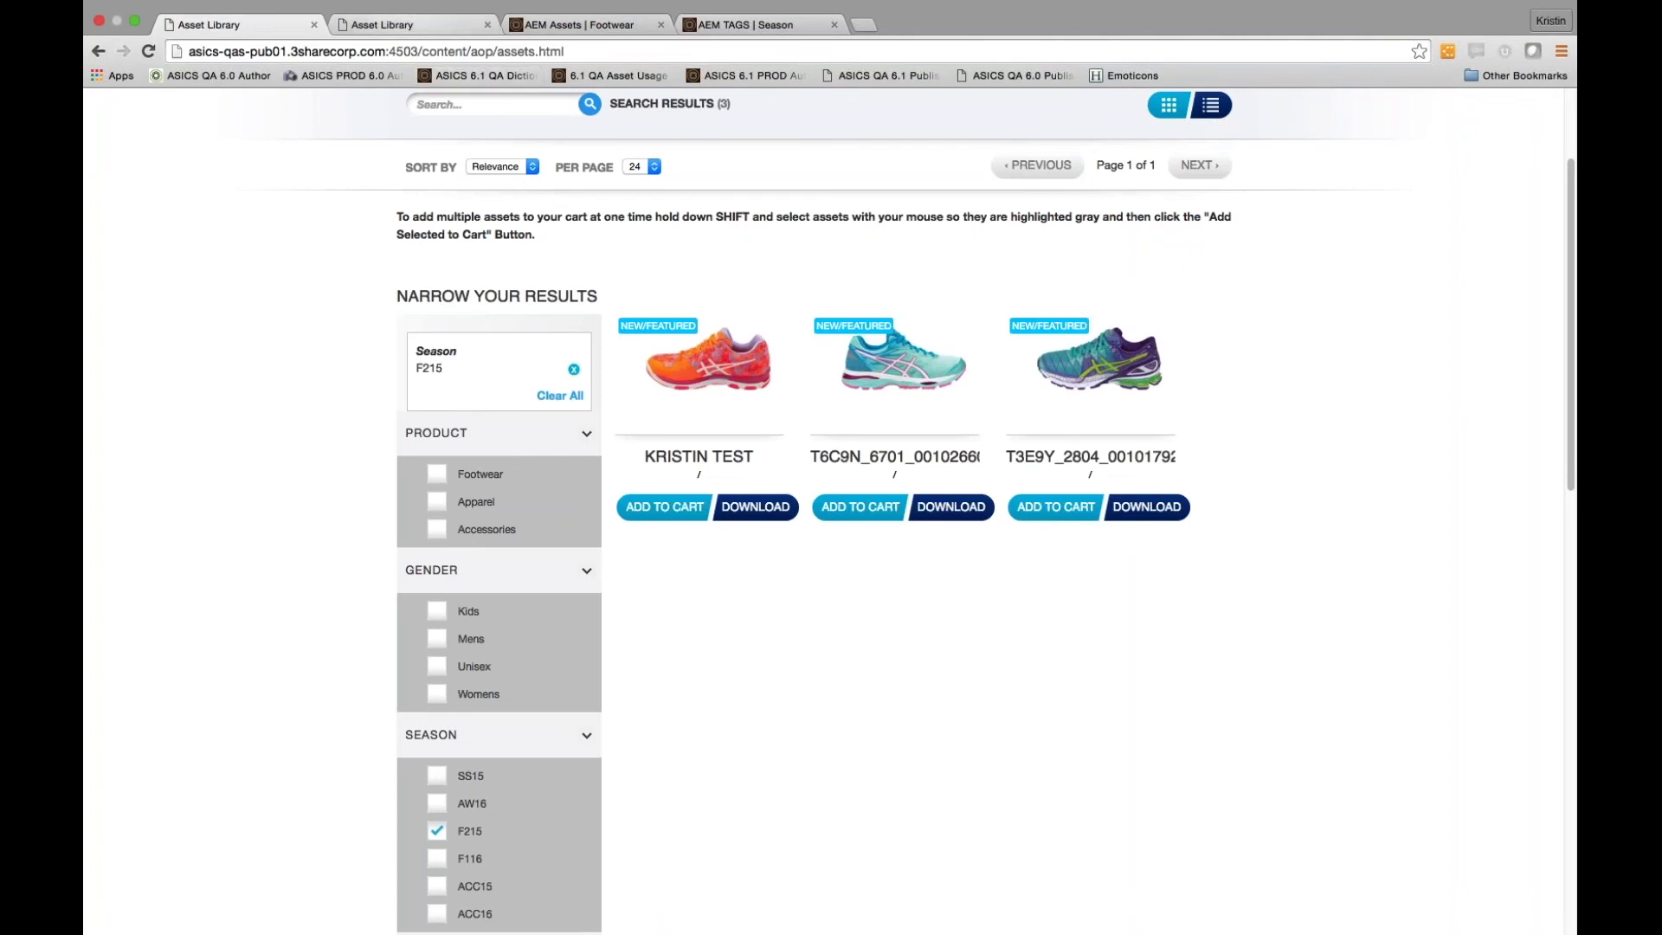
left_click(407, 24)
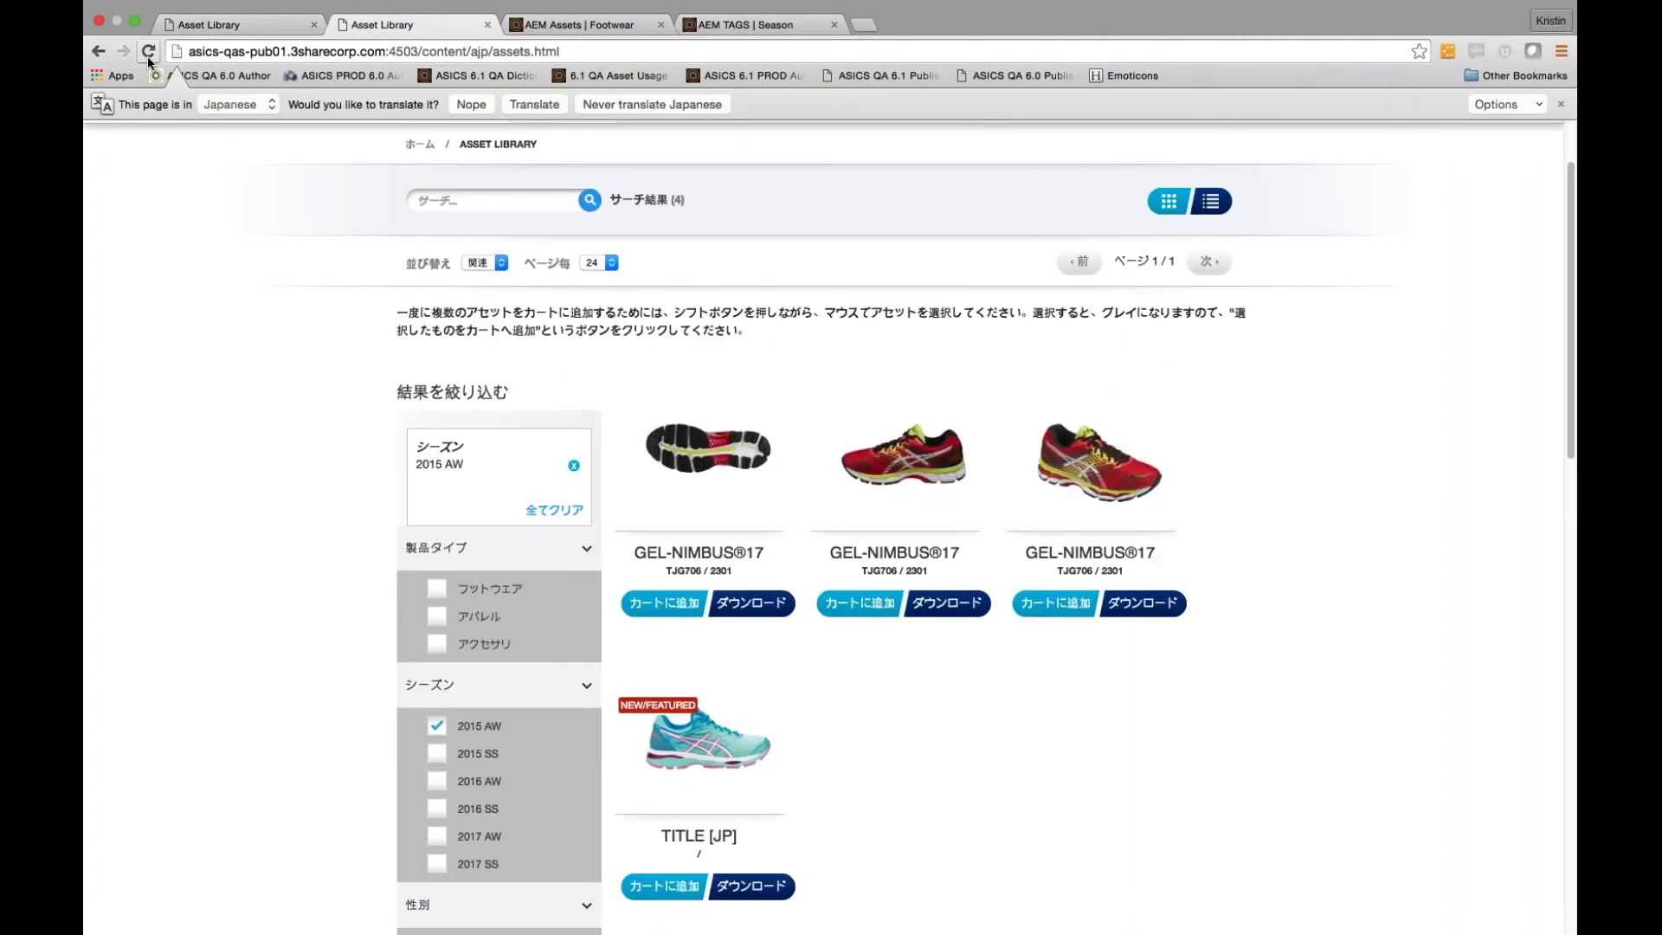
left_click(148, 51)
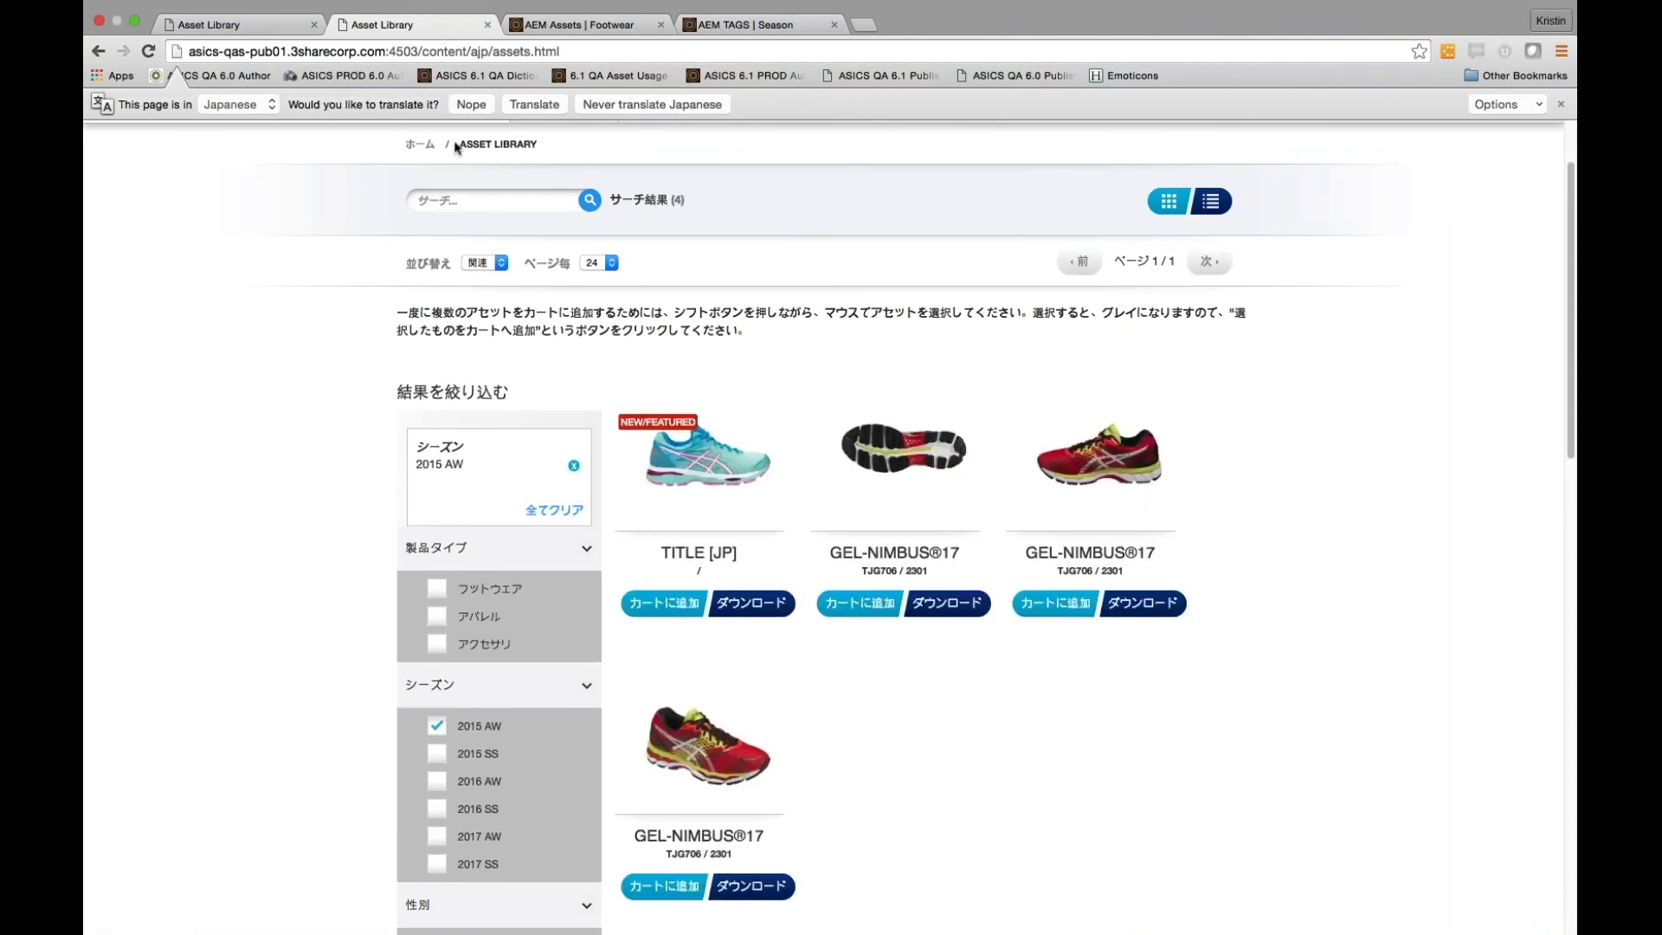
left_click(725, 26)
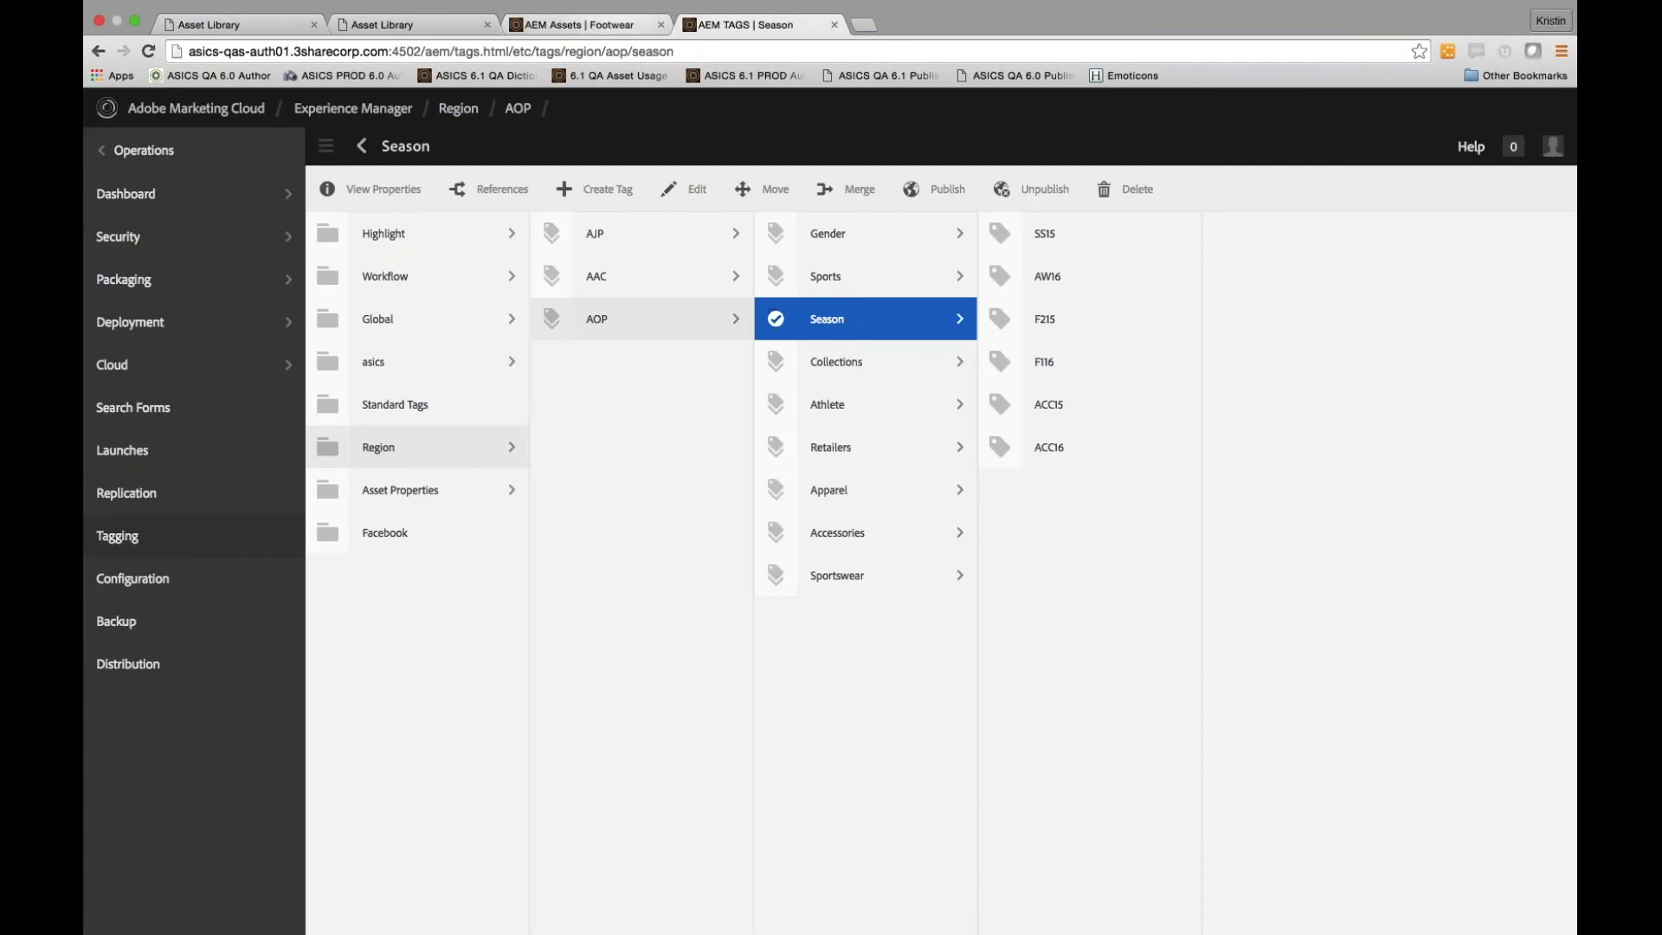
Reopen the shoe asset's properties for editing and add the Region : AJP tag
left_click(580, 24)
left_click(859, 189)
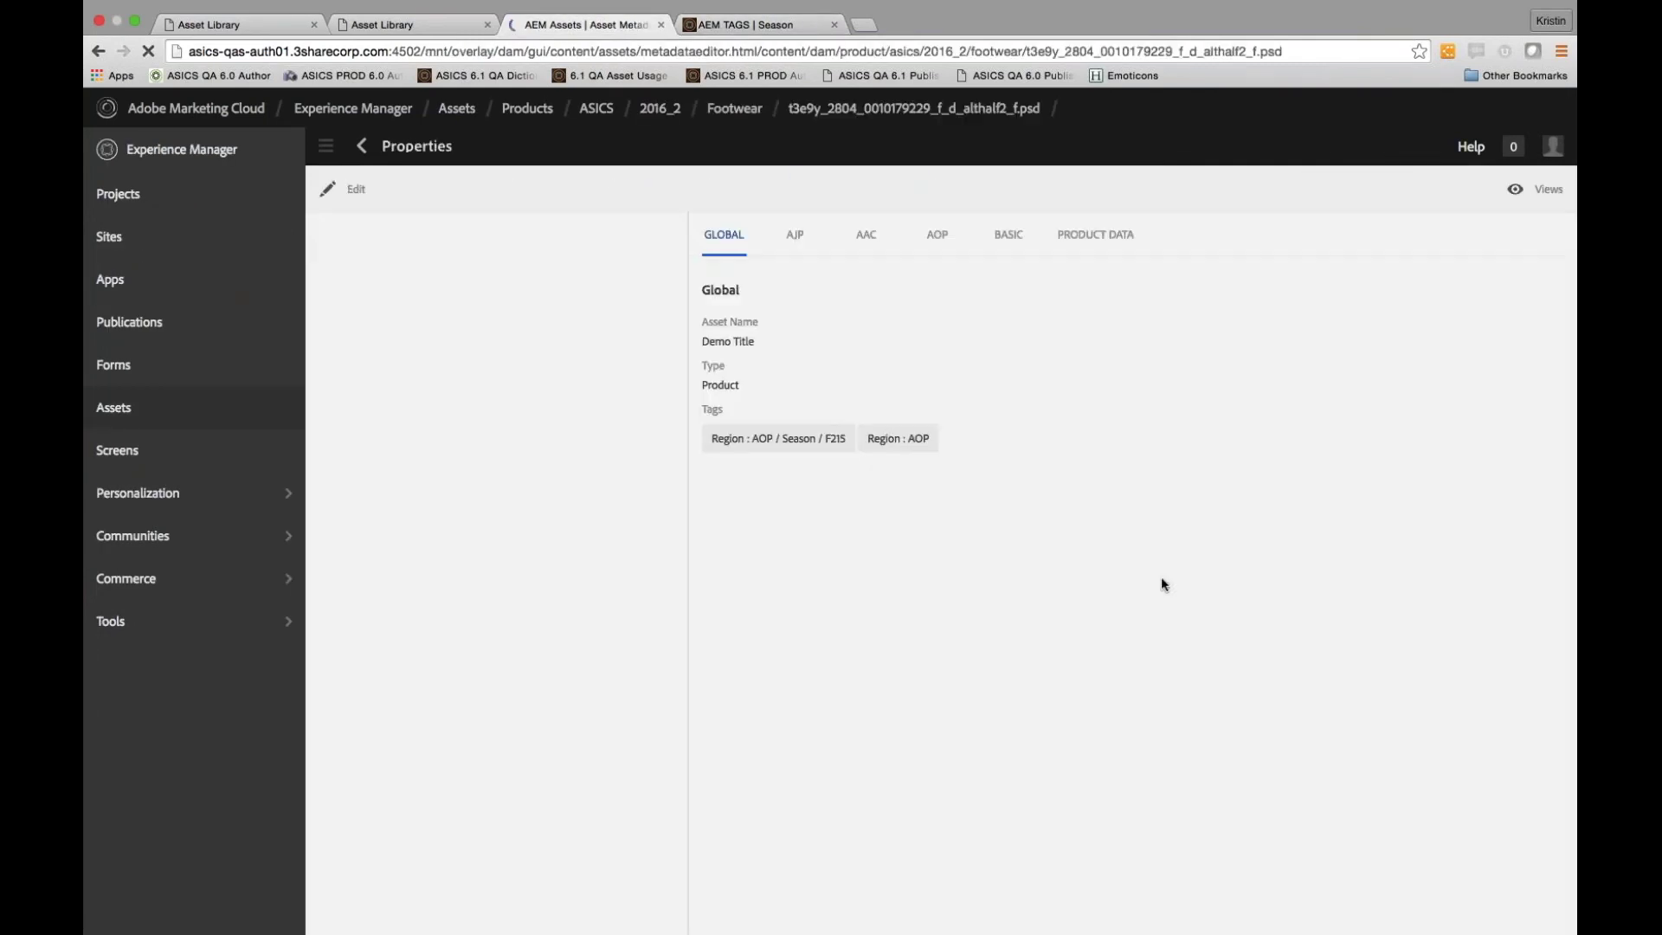
left_click(346, 188)
left_click(779, 476)
type("R")
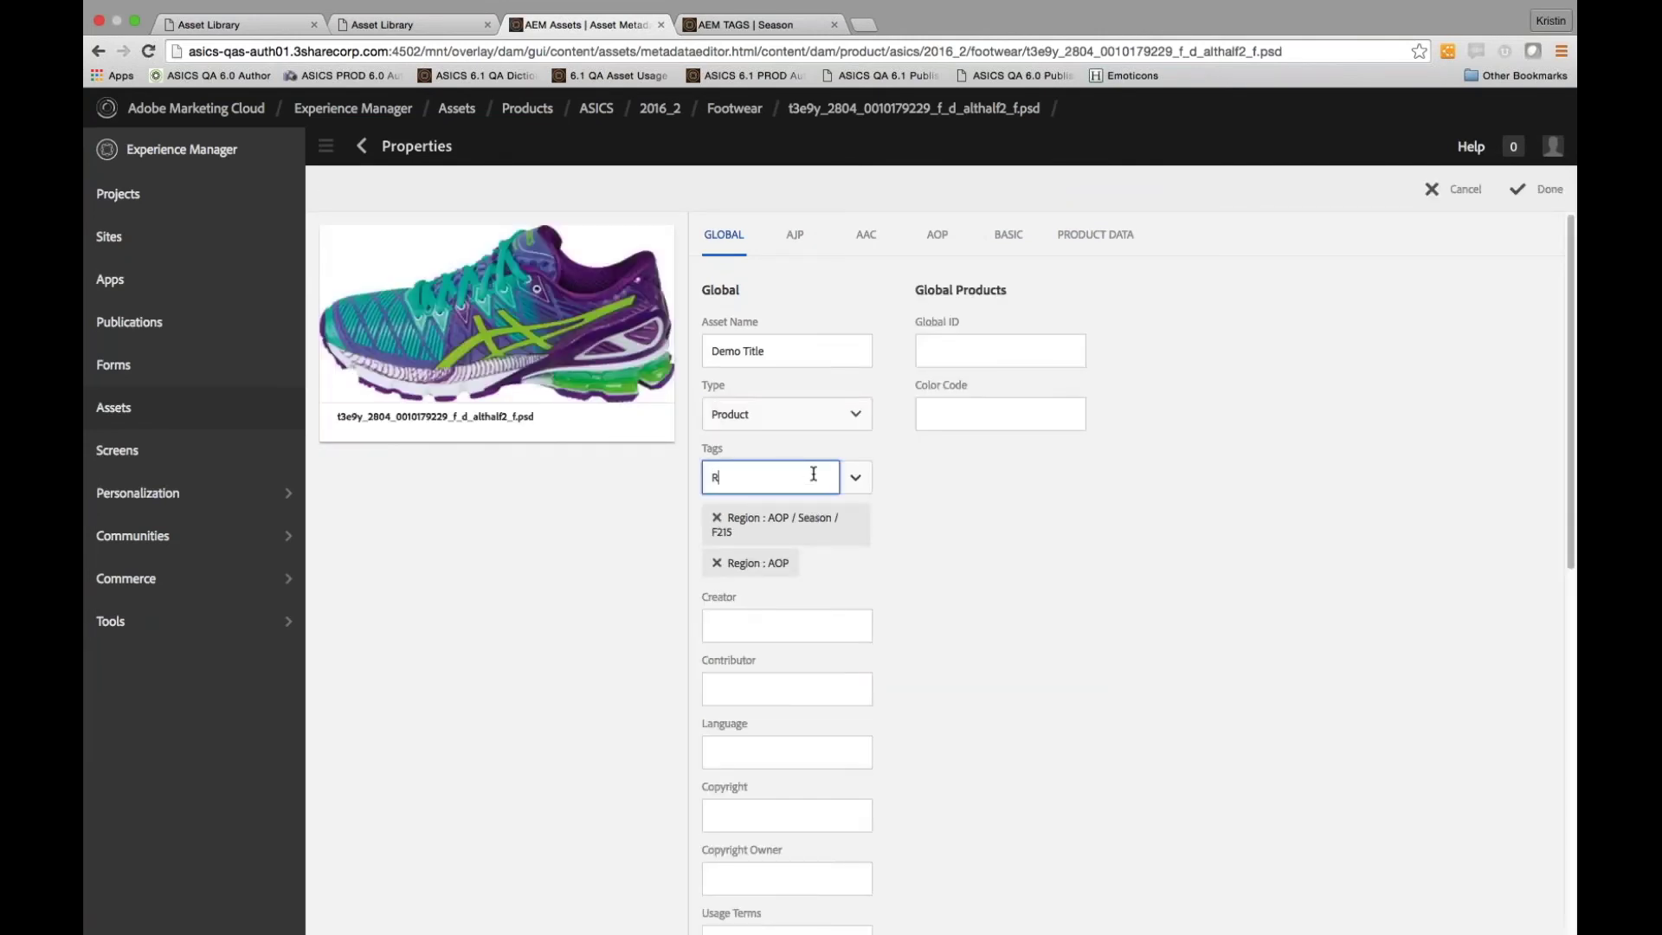
type("egion : AJP")
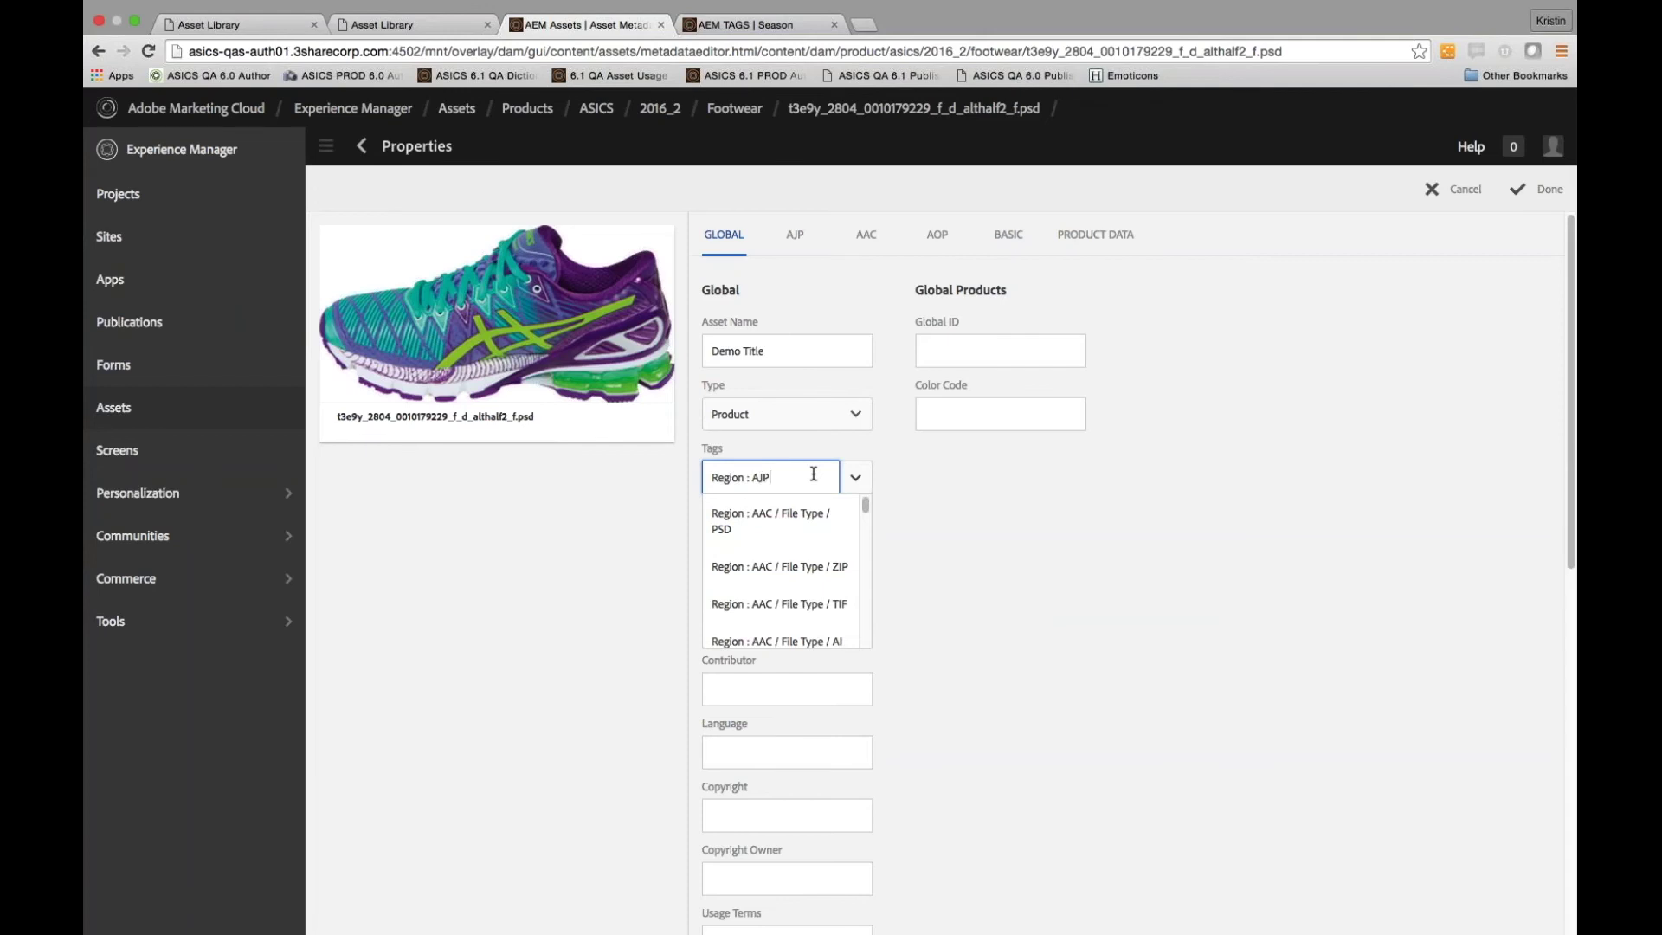
key("Down")
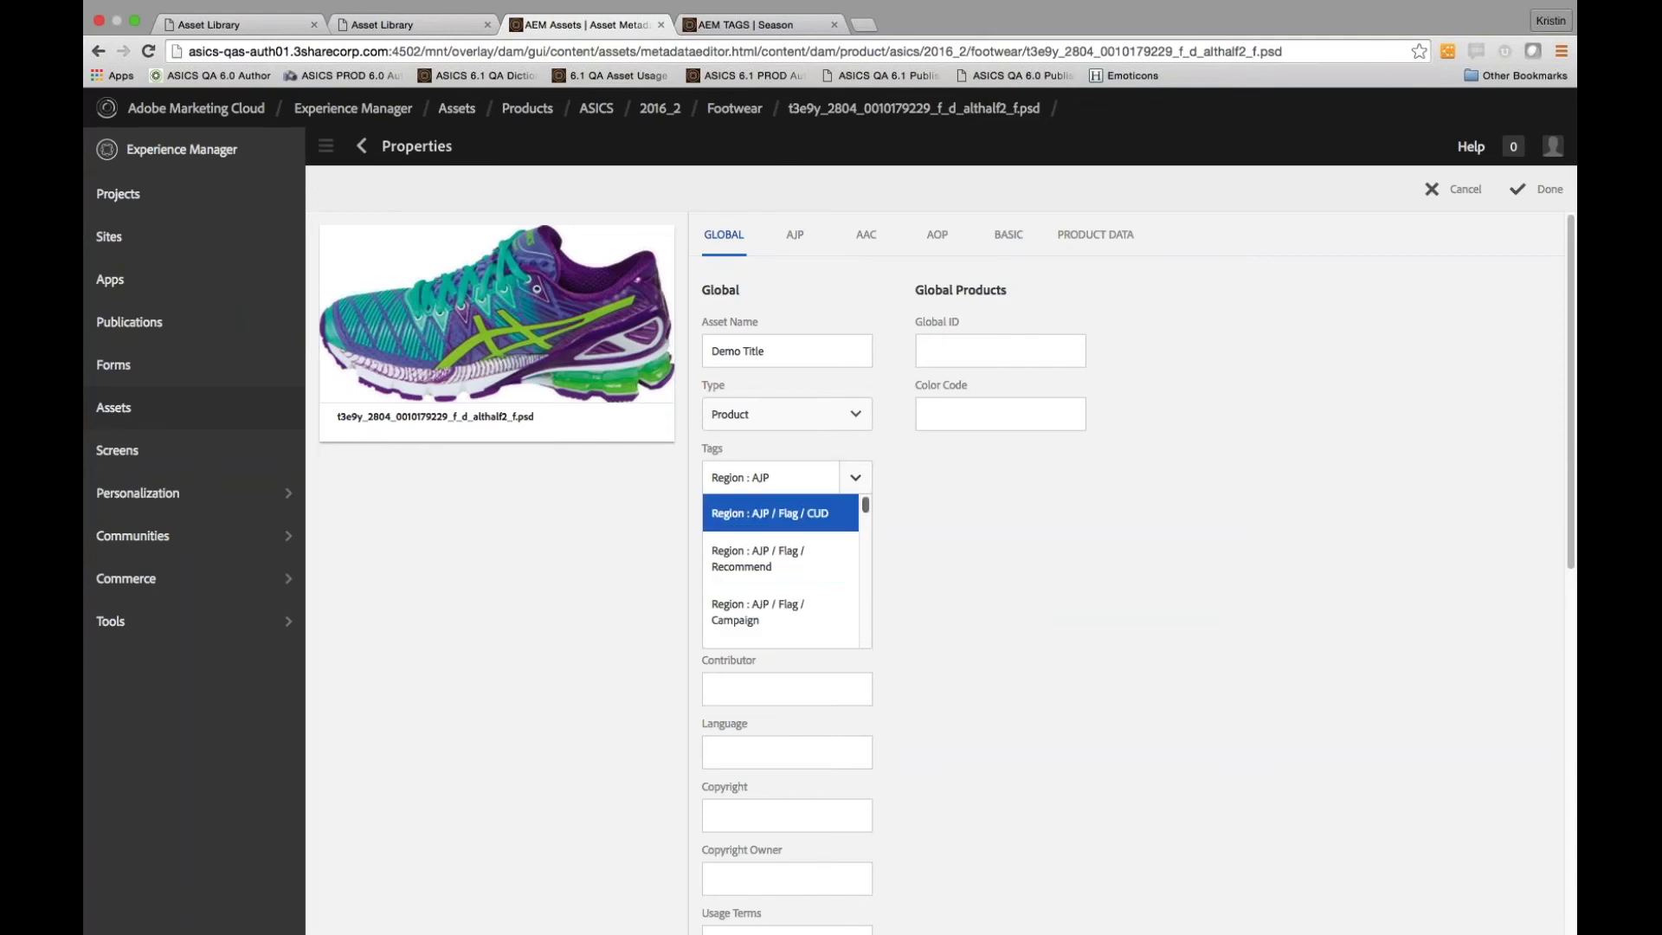
scroll(822, 589, "down", 10)
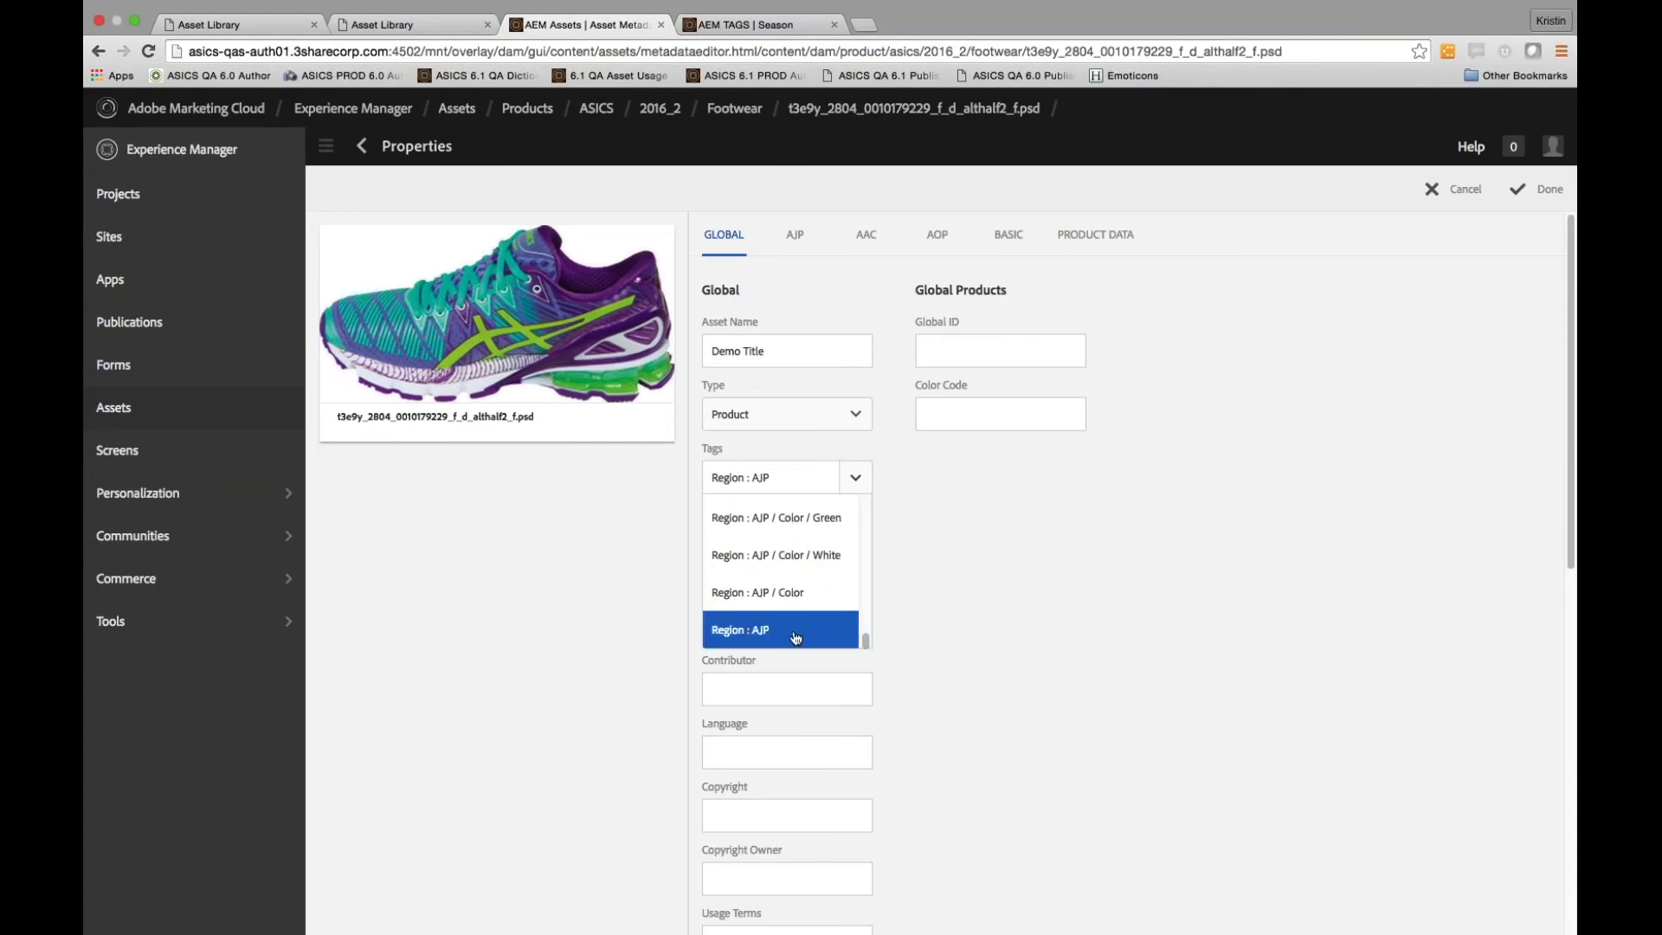
left_click(795, 638)
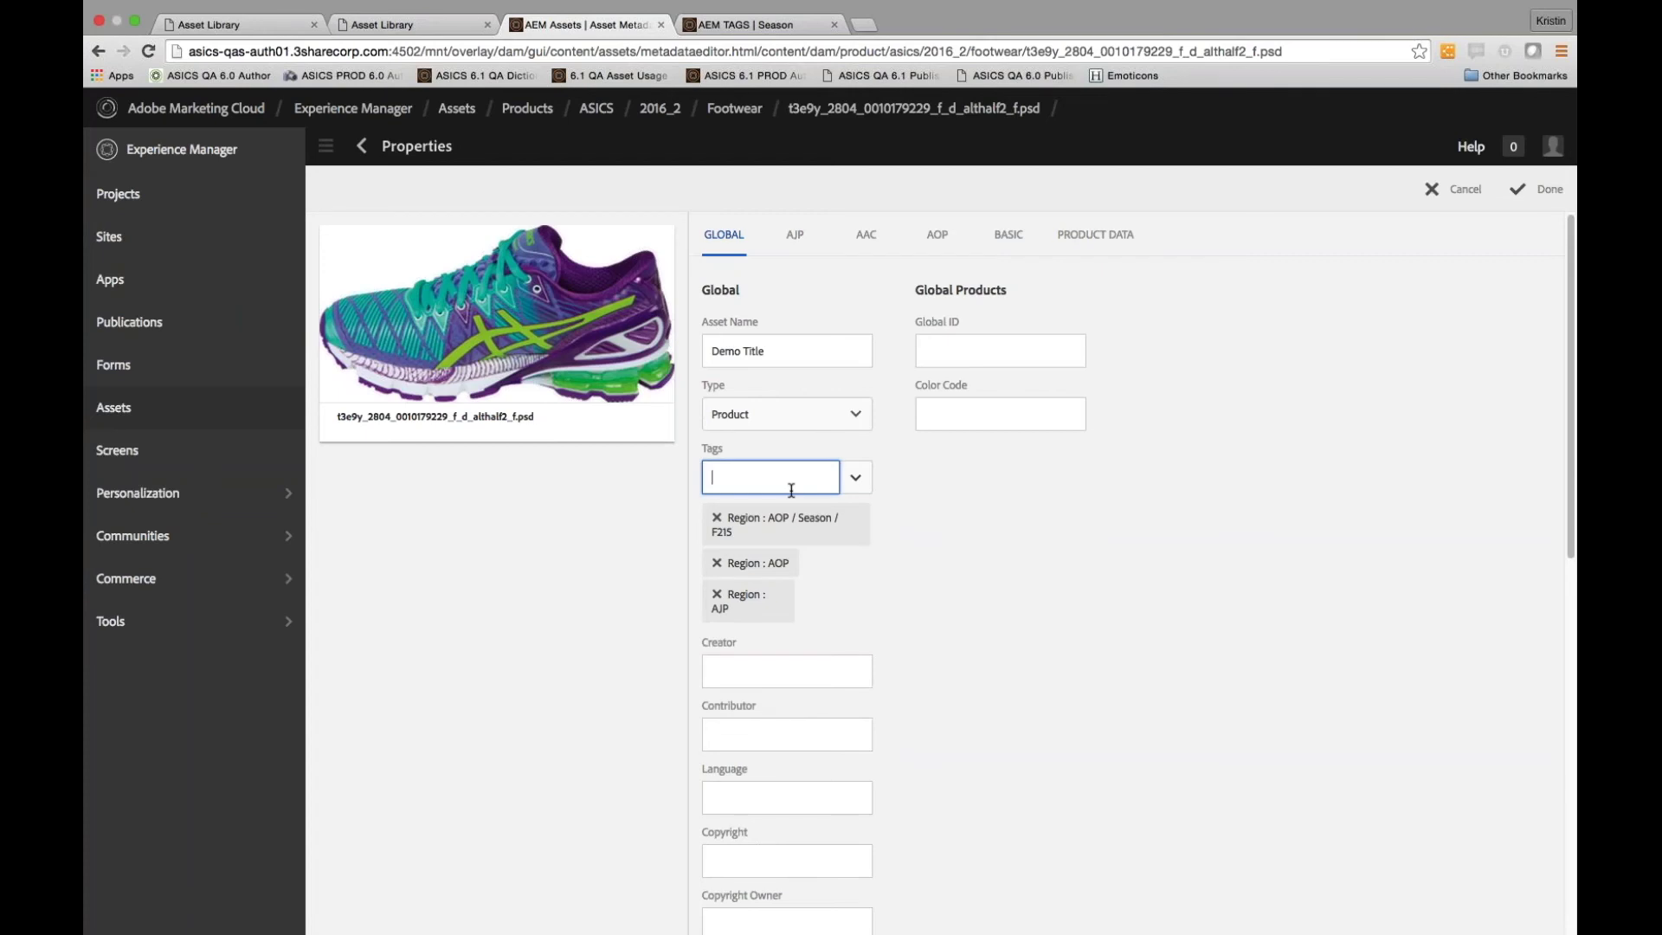
Add the Region : AJP / Season / 2015AW tag and save the properties
type("Region : AJP")
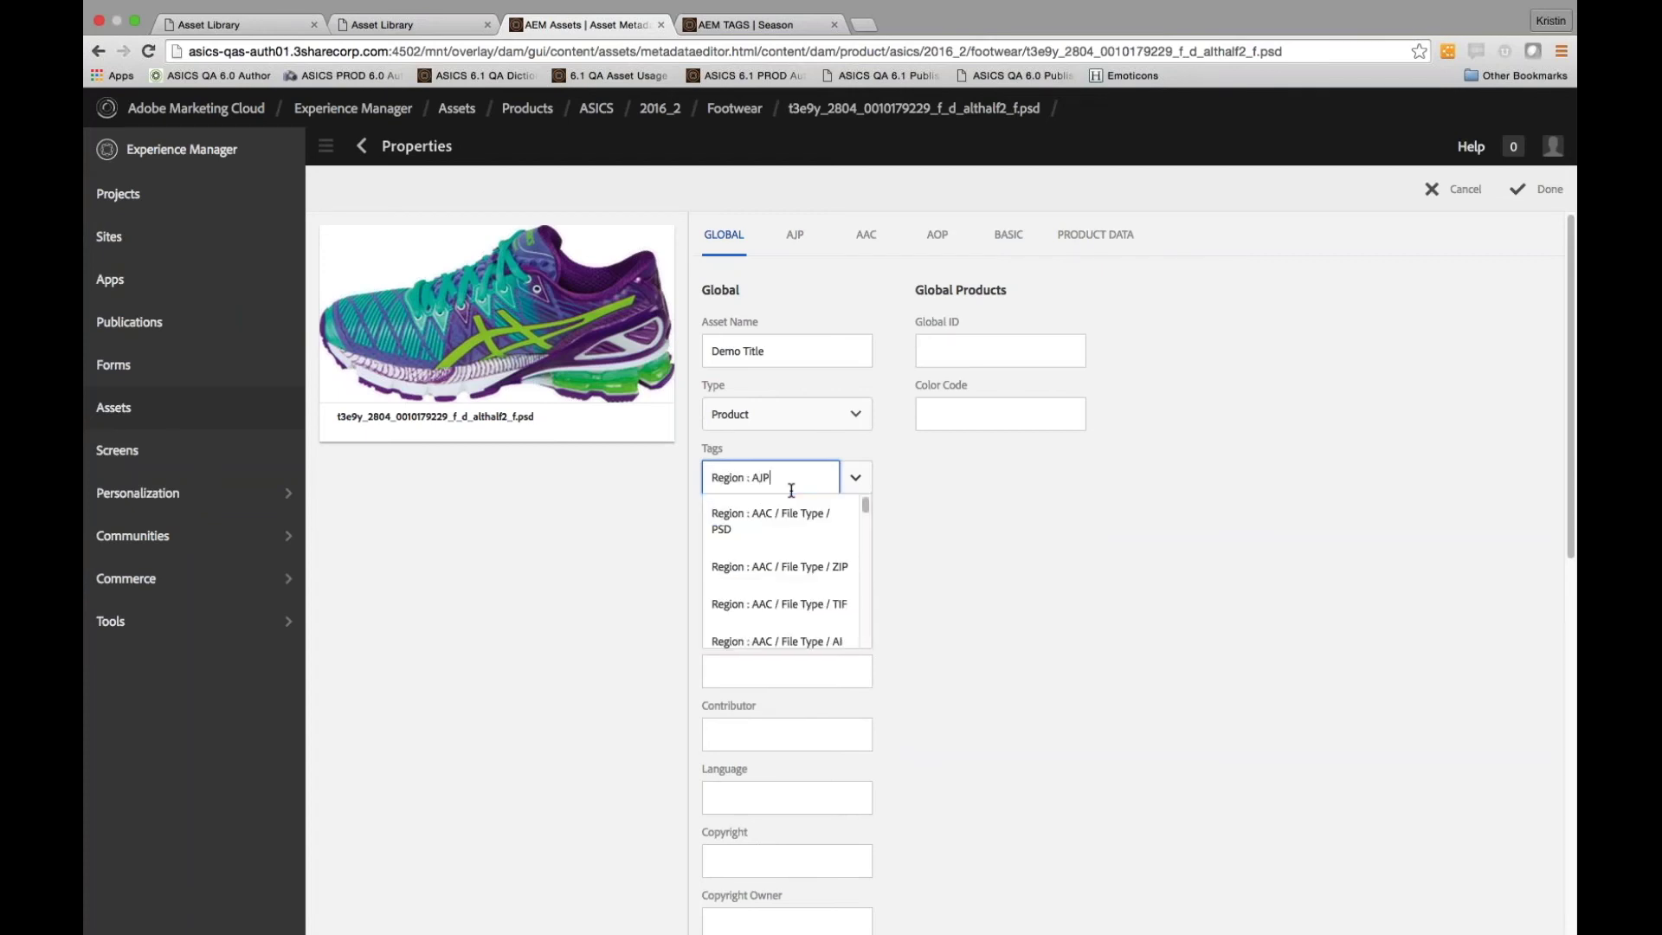
type(" / Season")
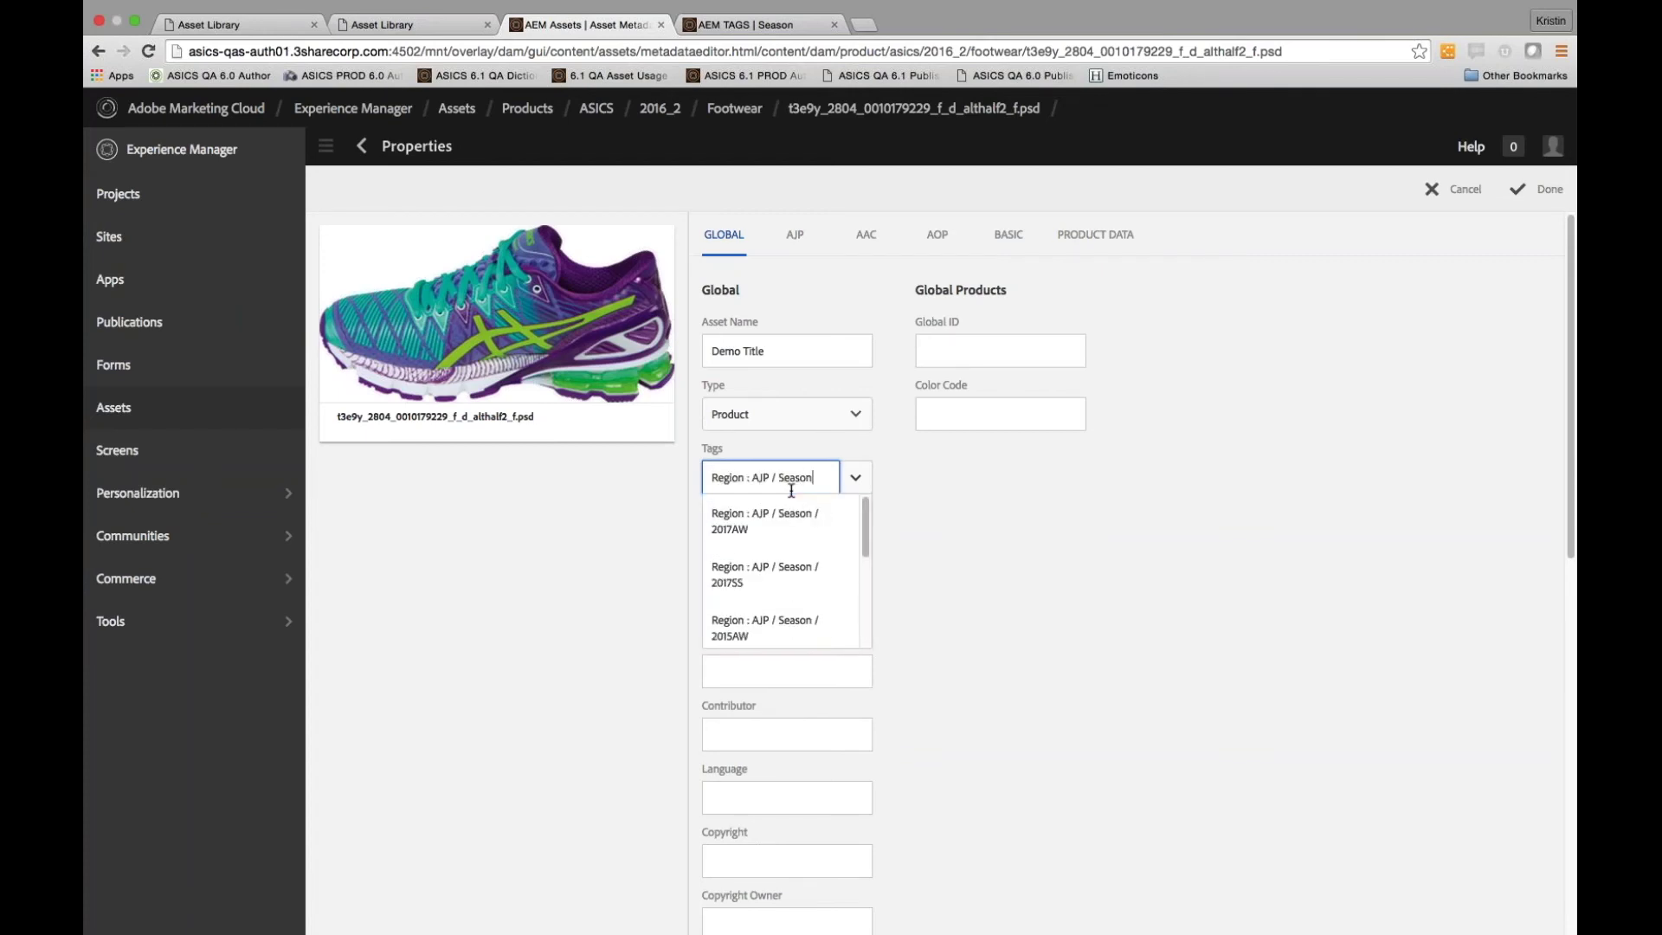
scroll(808, 625, "down", 1)
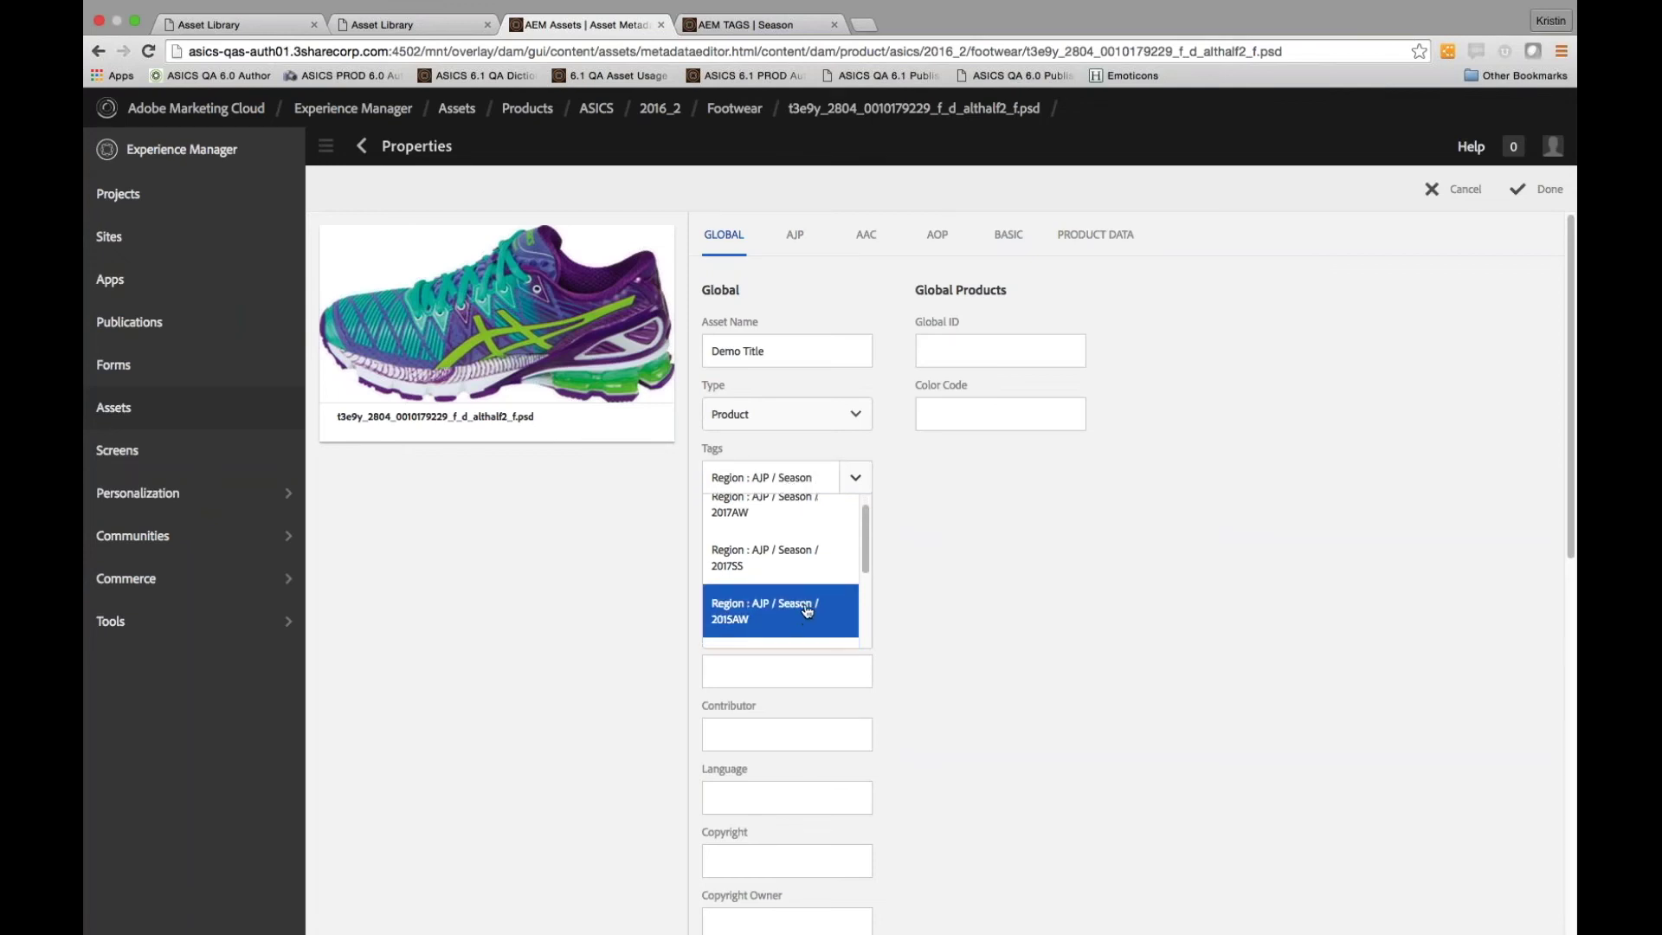
left_click(808, 611)
left_click(407, 25)
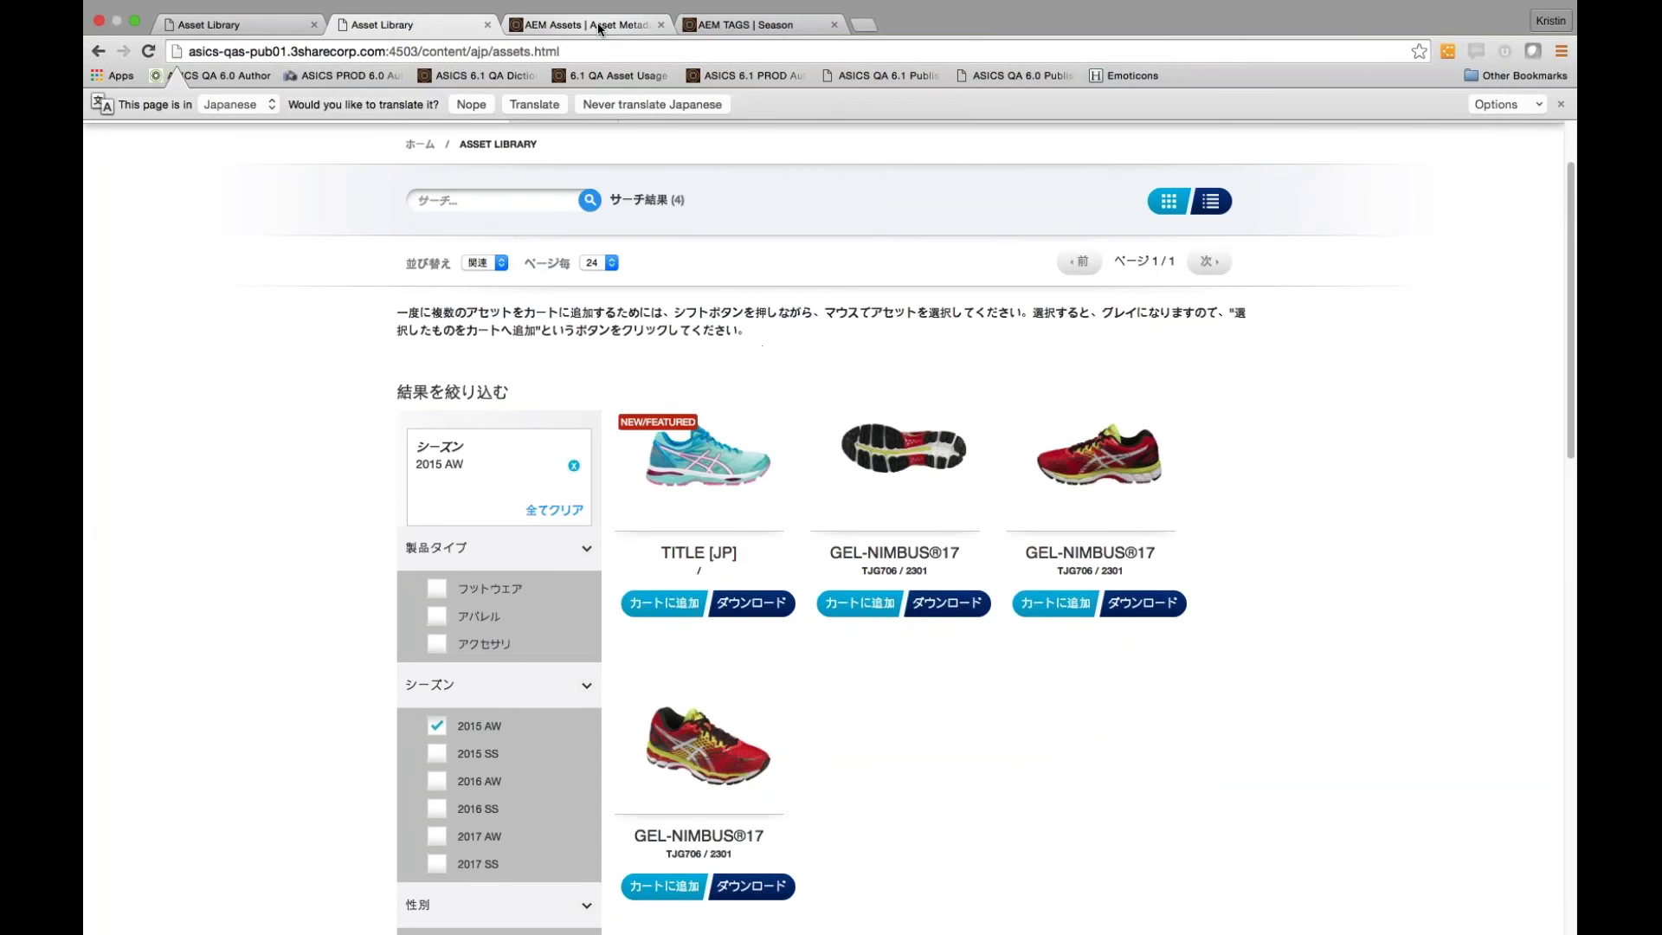
left_click(600, 26)
left_click(1533, 189)
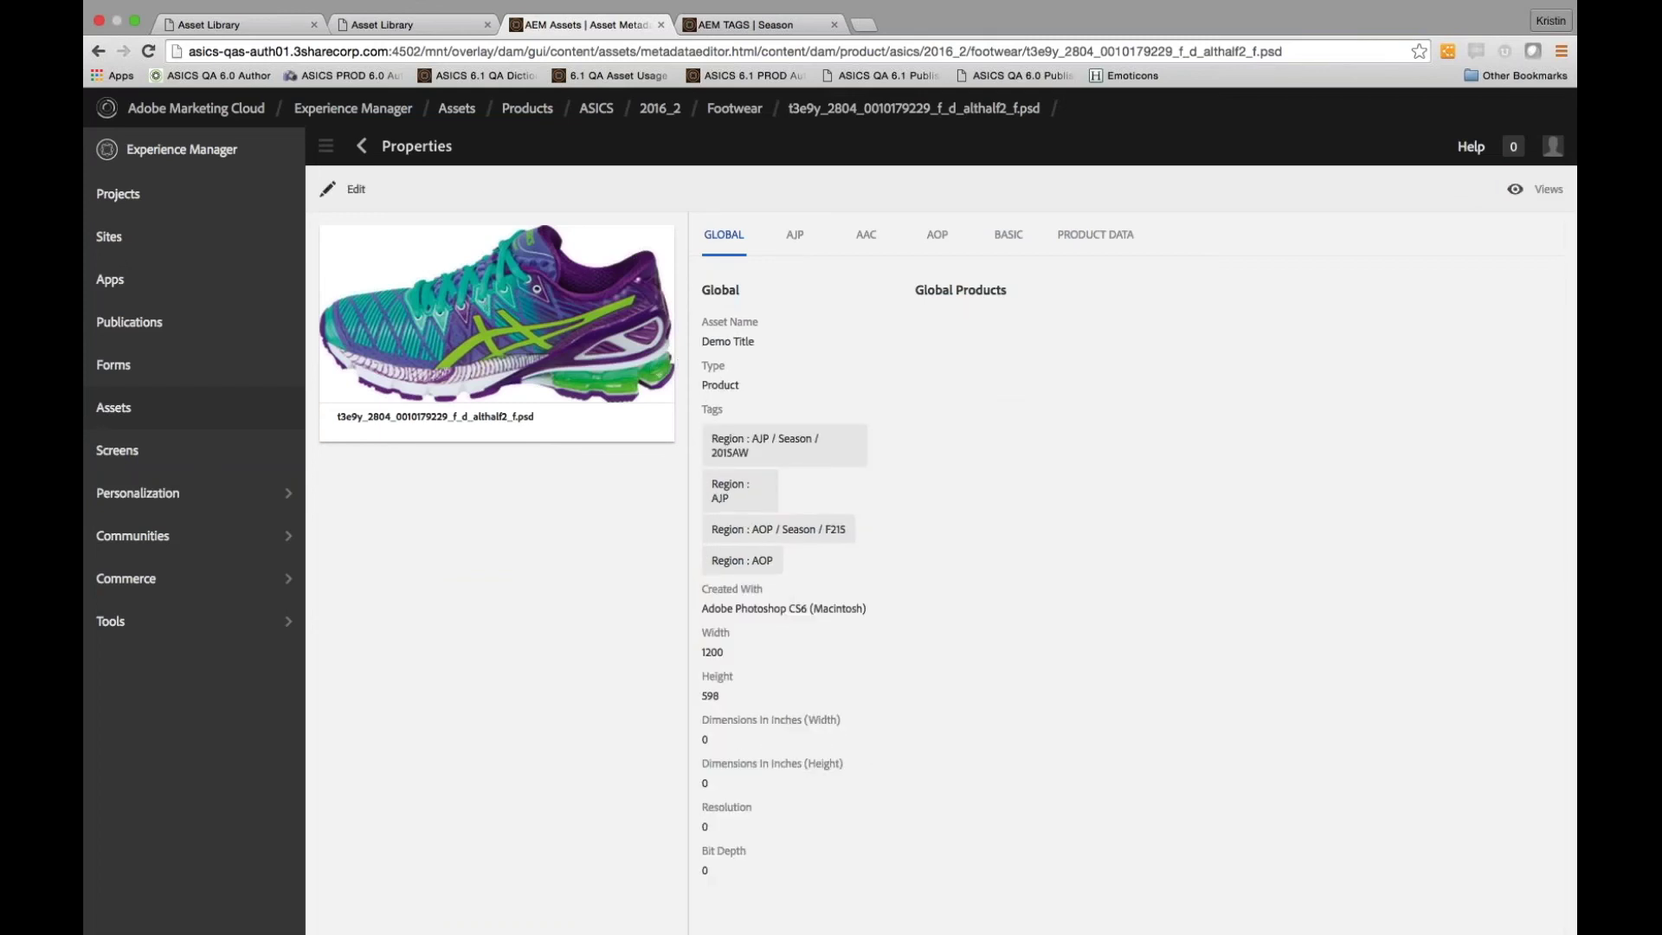
left_click(361, 147)
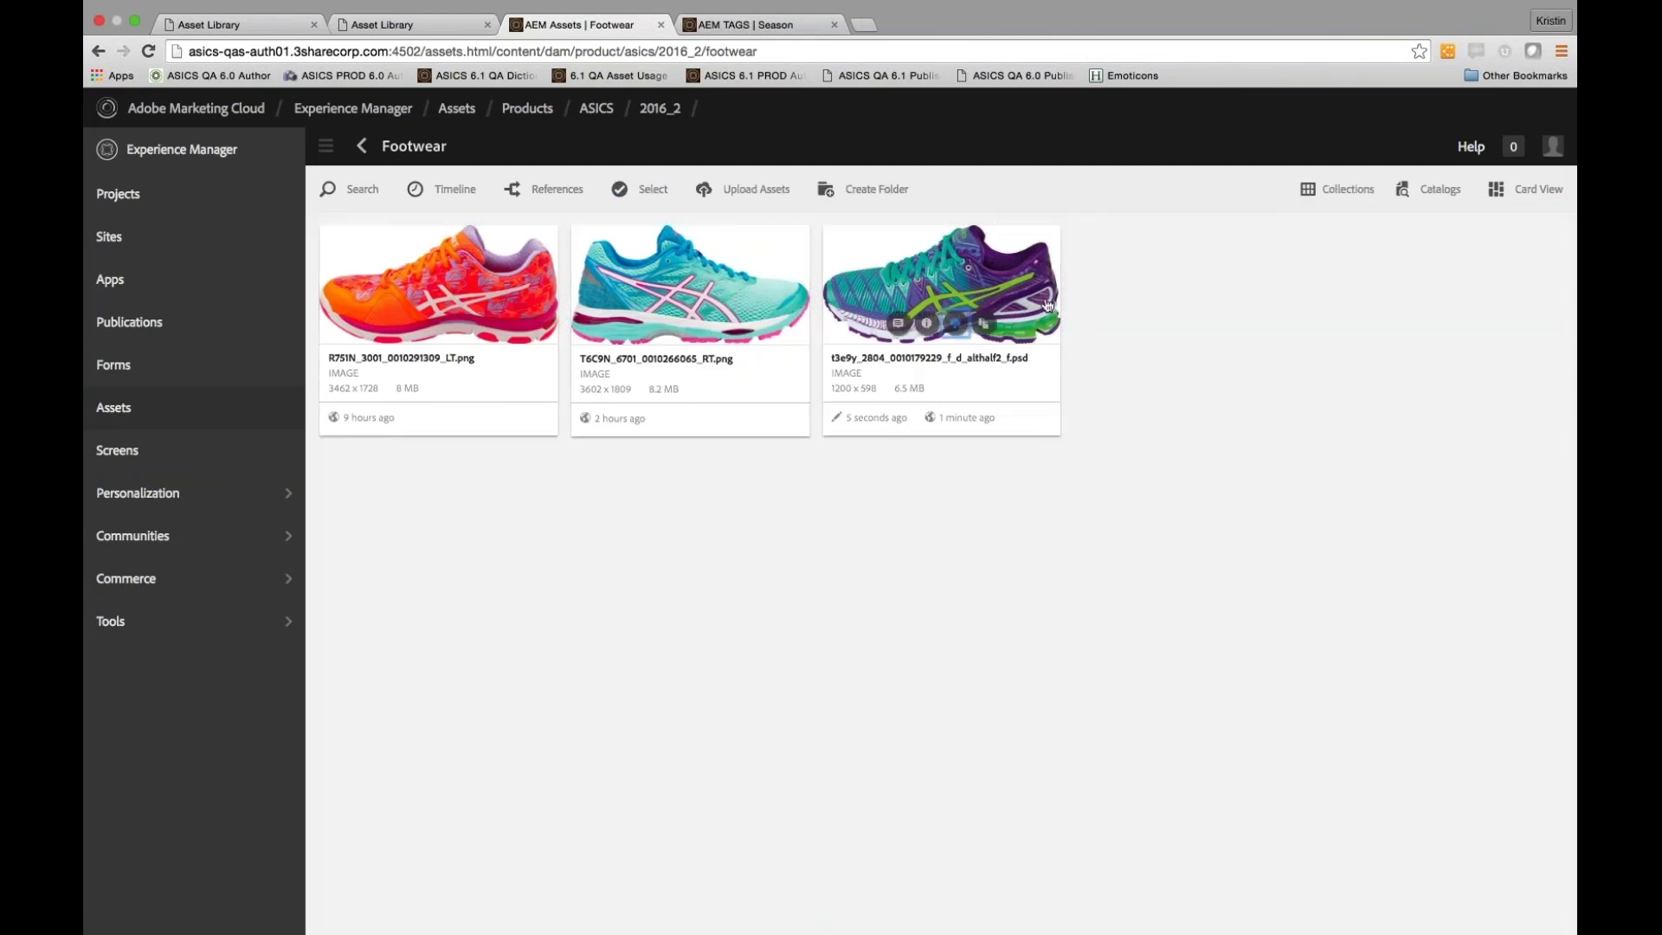
Publish the re-tagged teal-and-purple shoe from the Footwear folder, then view the Japanese library
left_click(1014, 265)
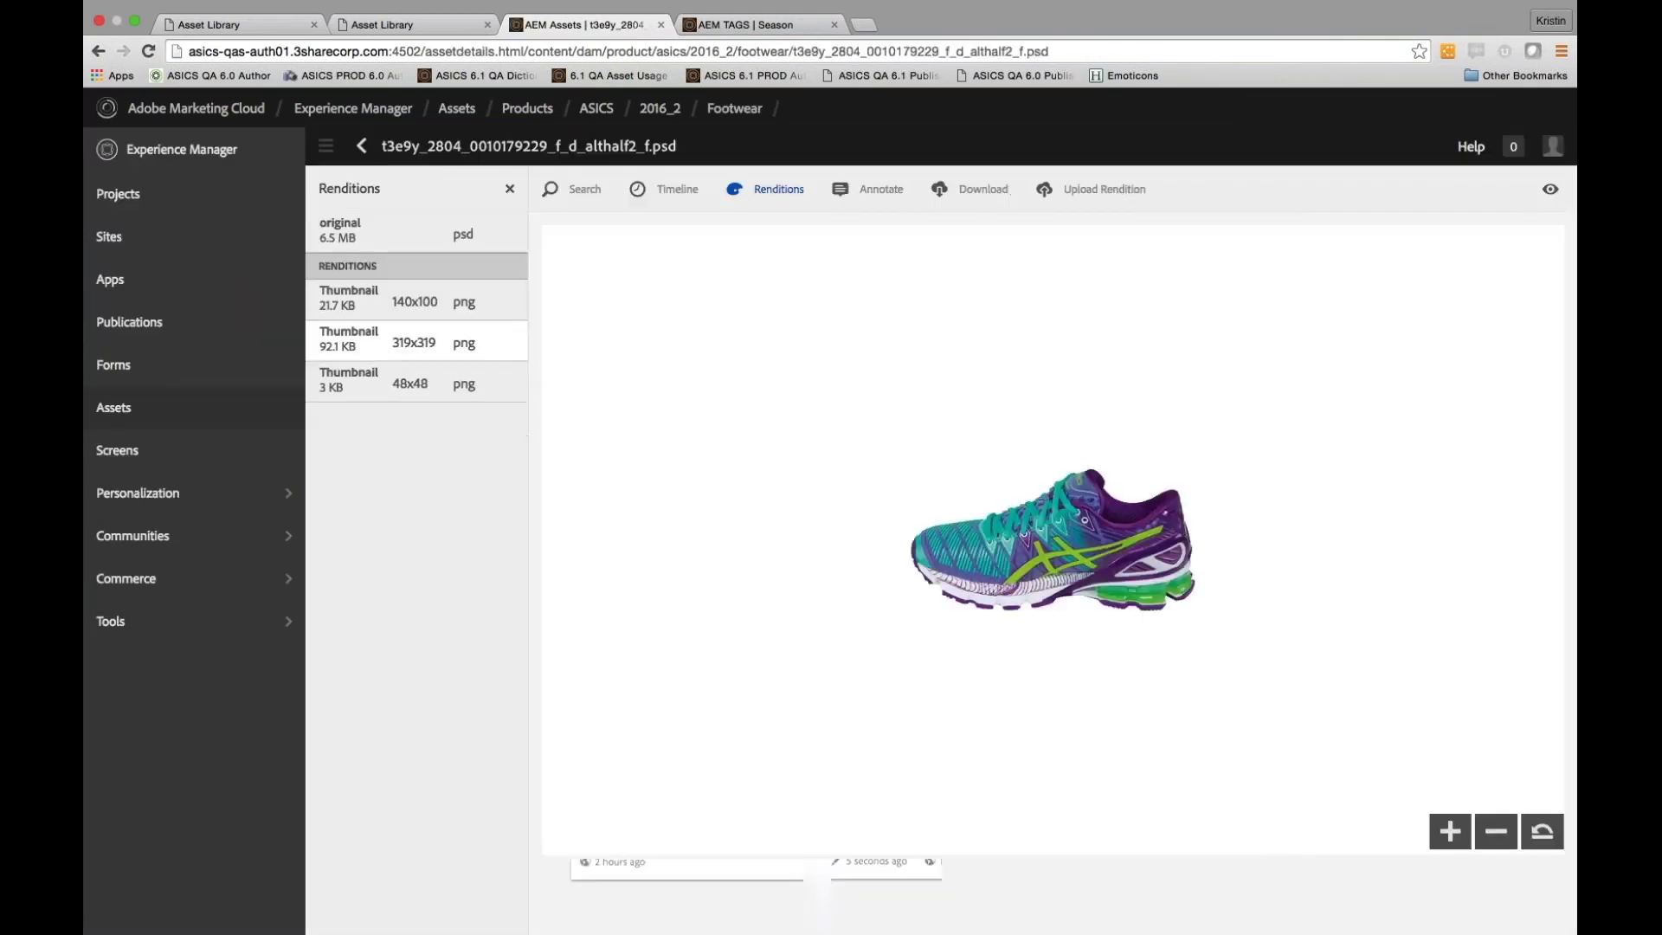
left_click(362, 145)
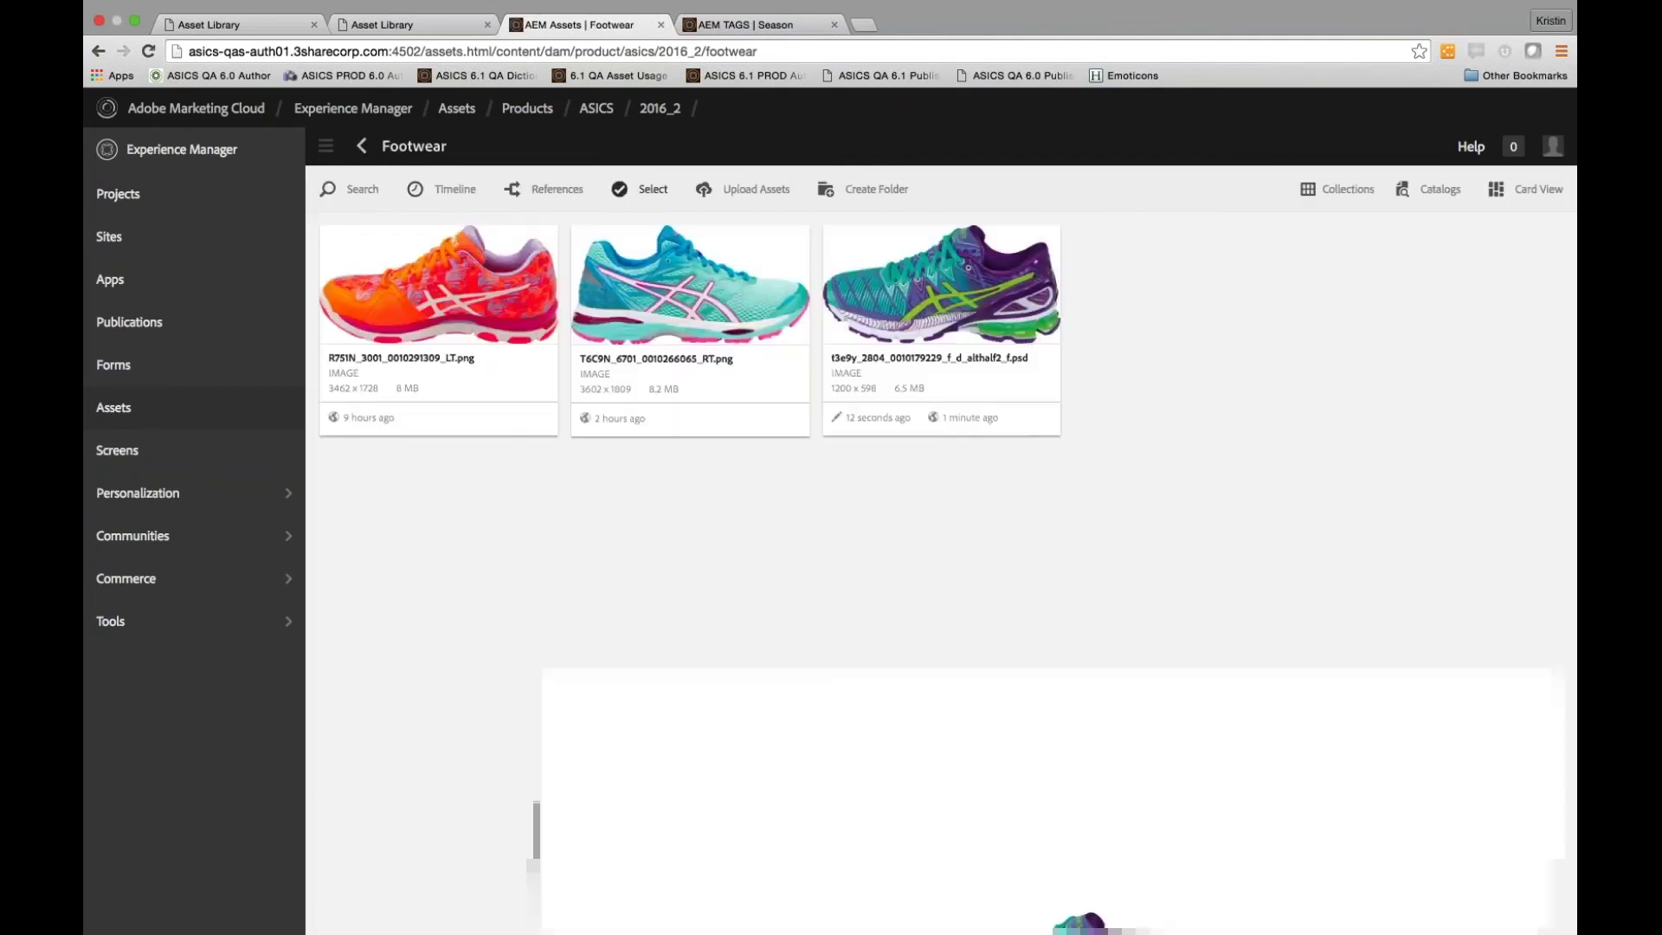
left_click(650, 199)
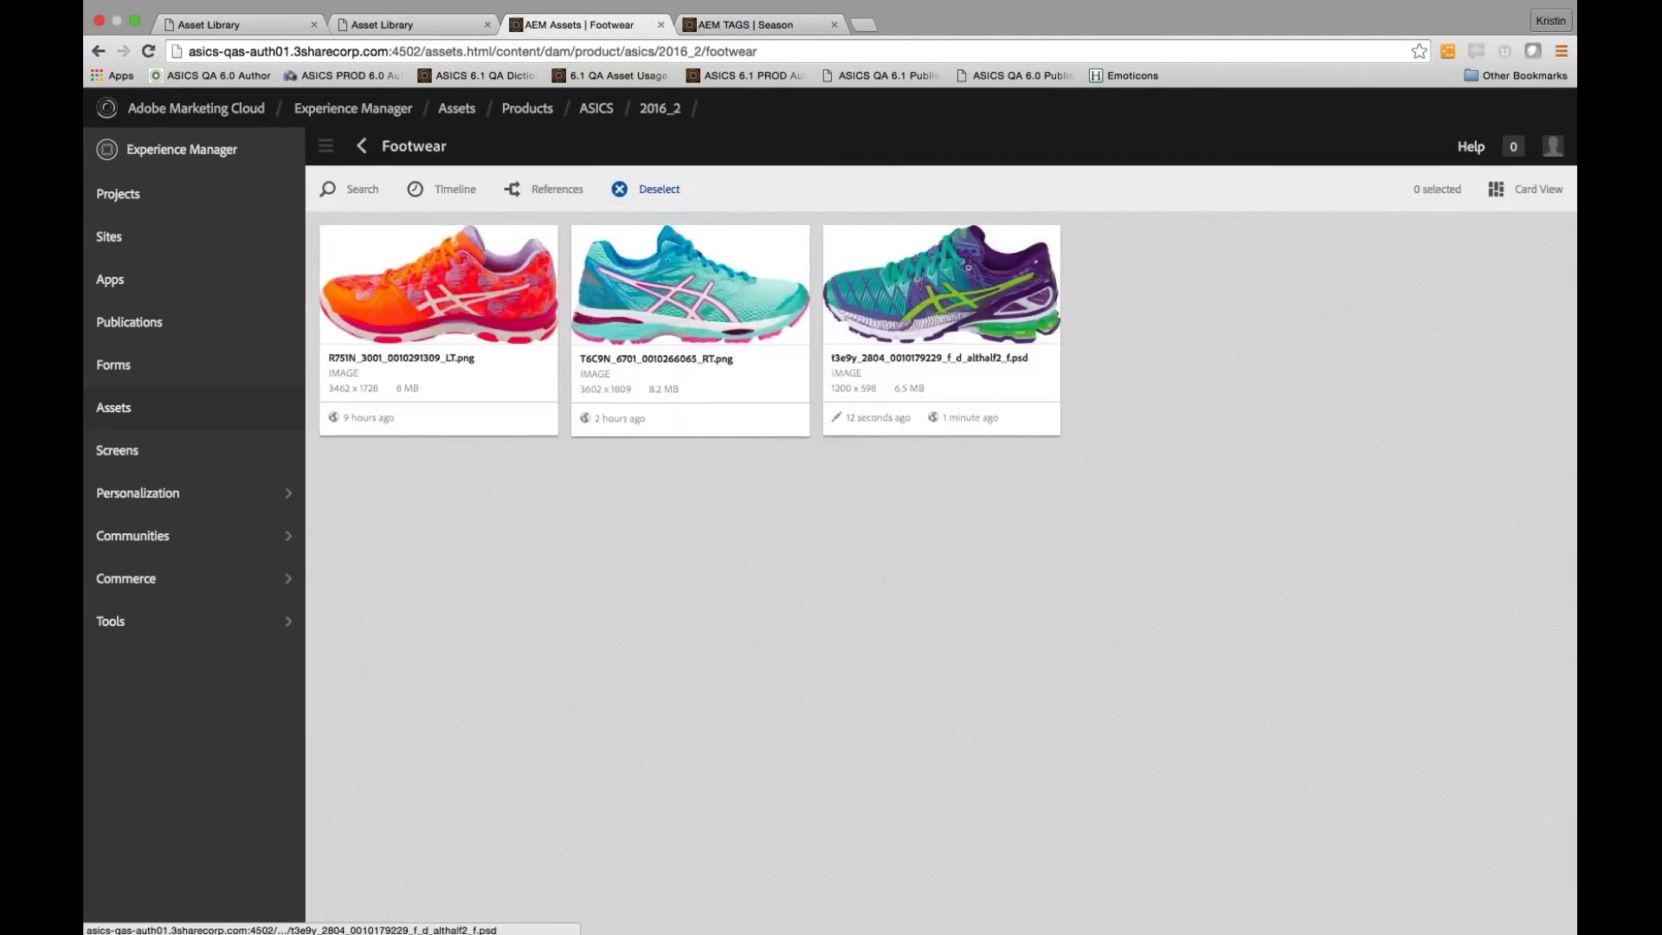
left_click(940, 286)
left_click(1207, 188)
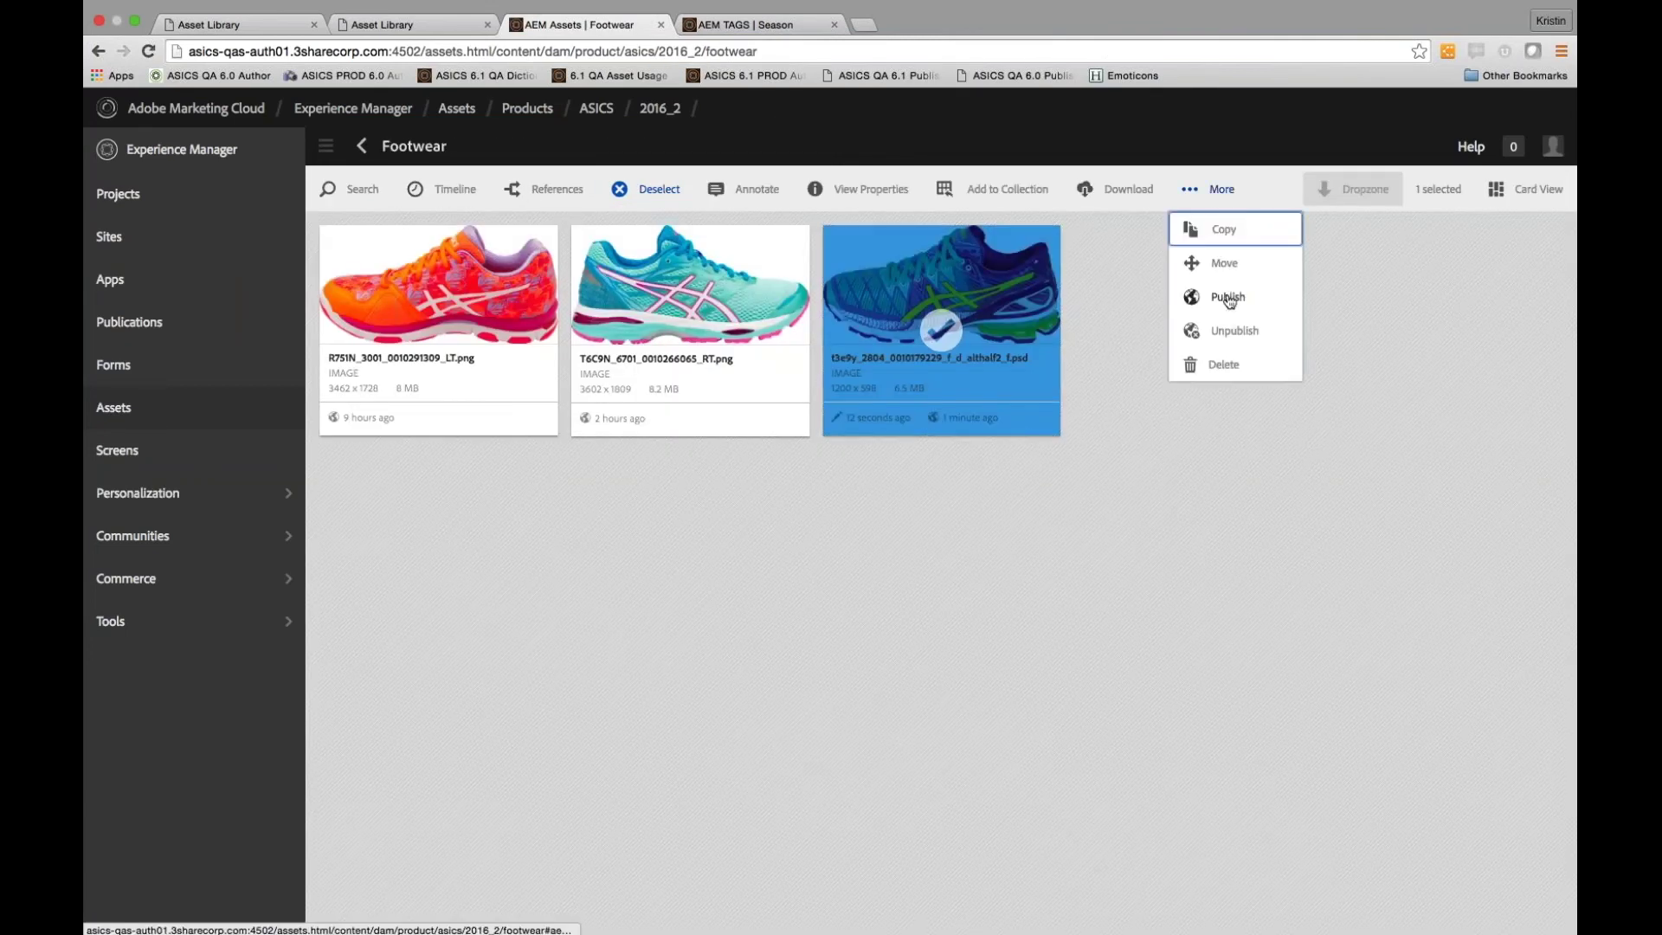
left_click(1228, 297)
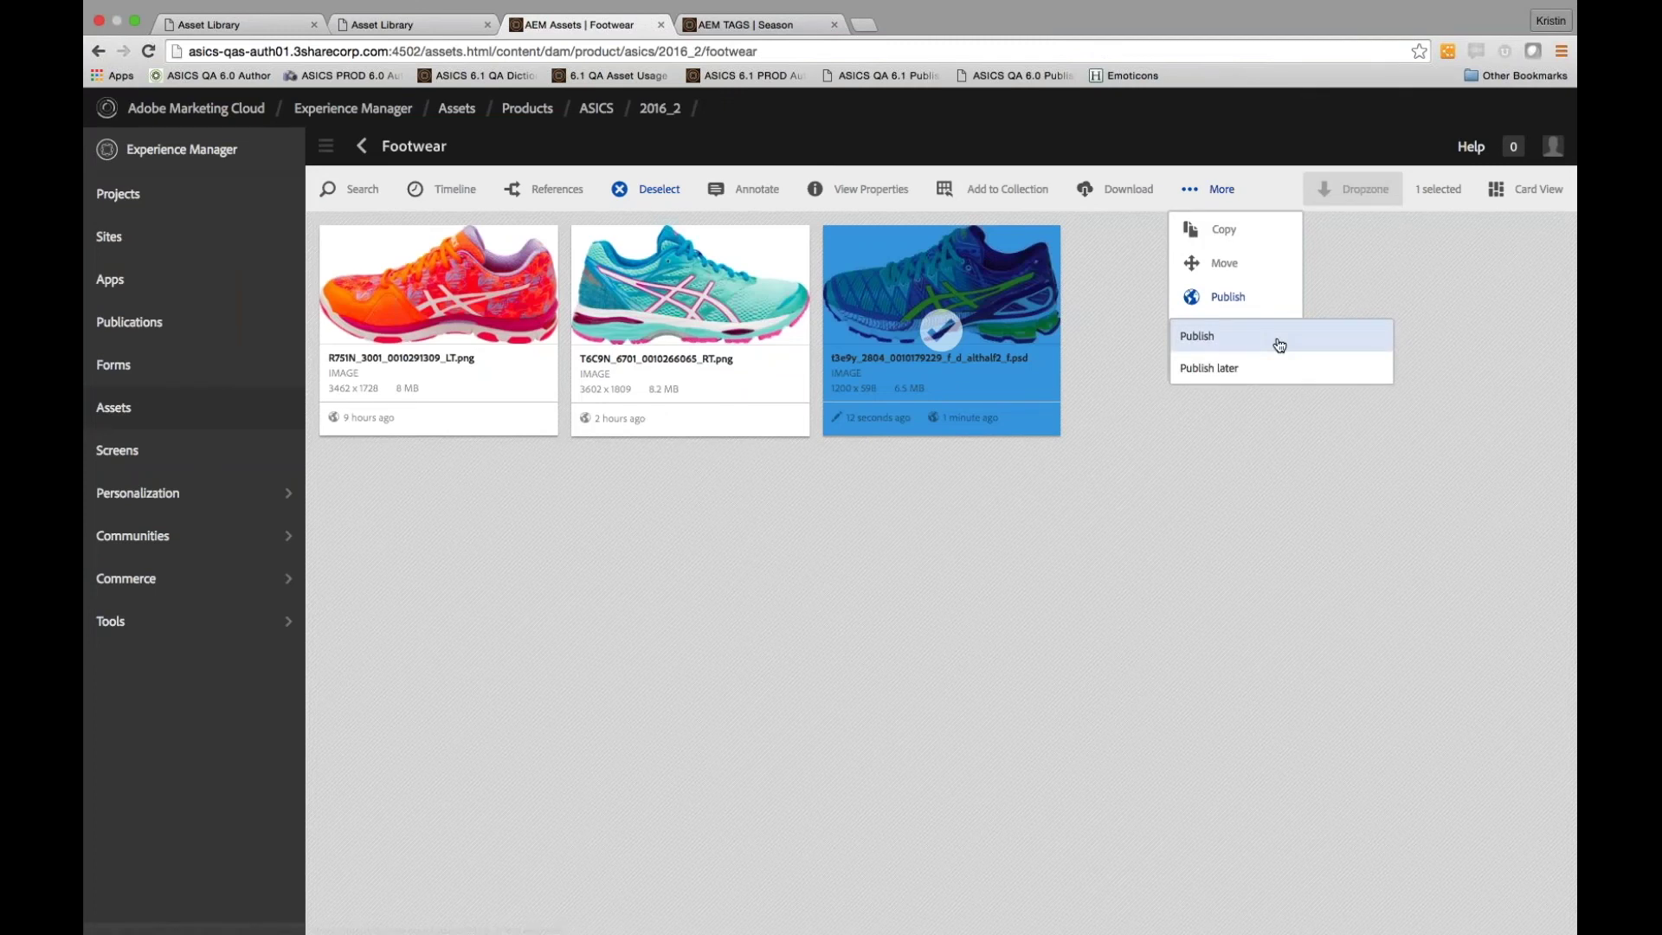
left_click(1280, 345)
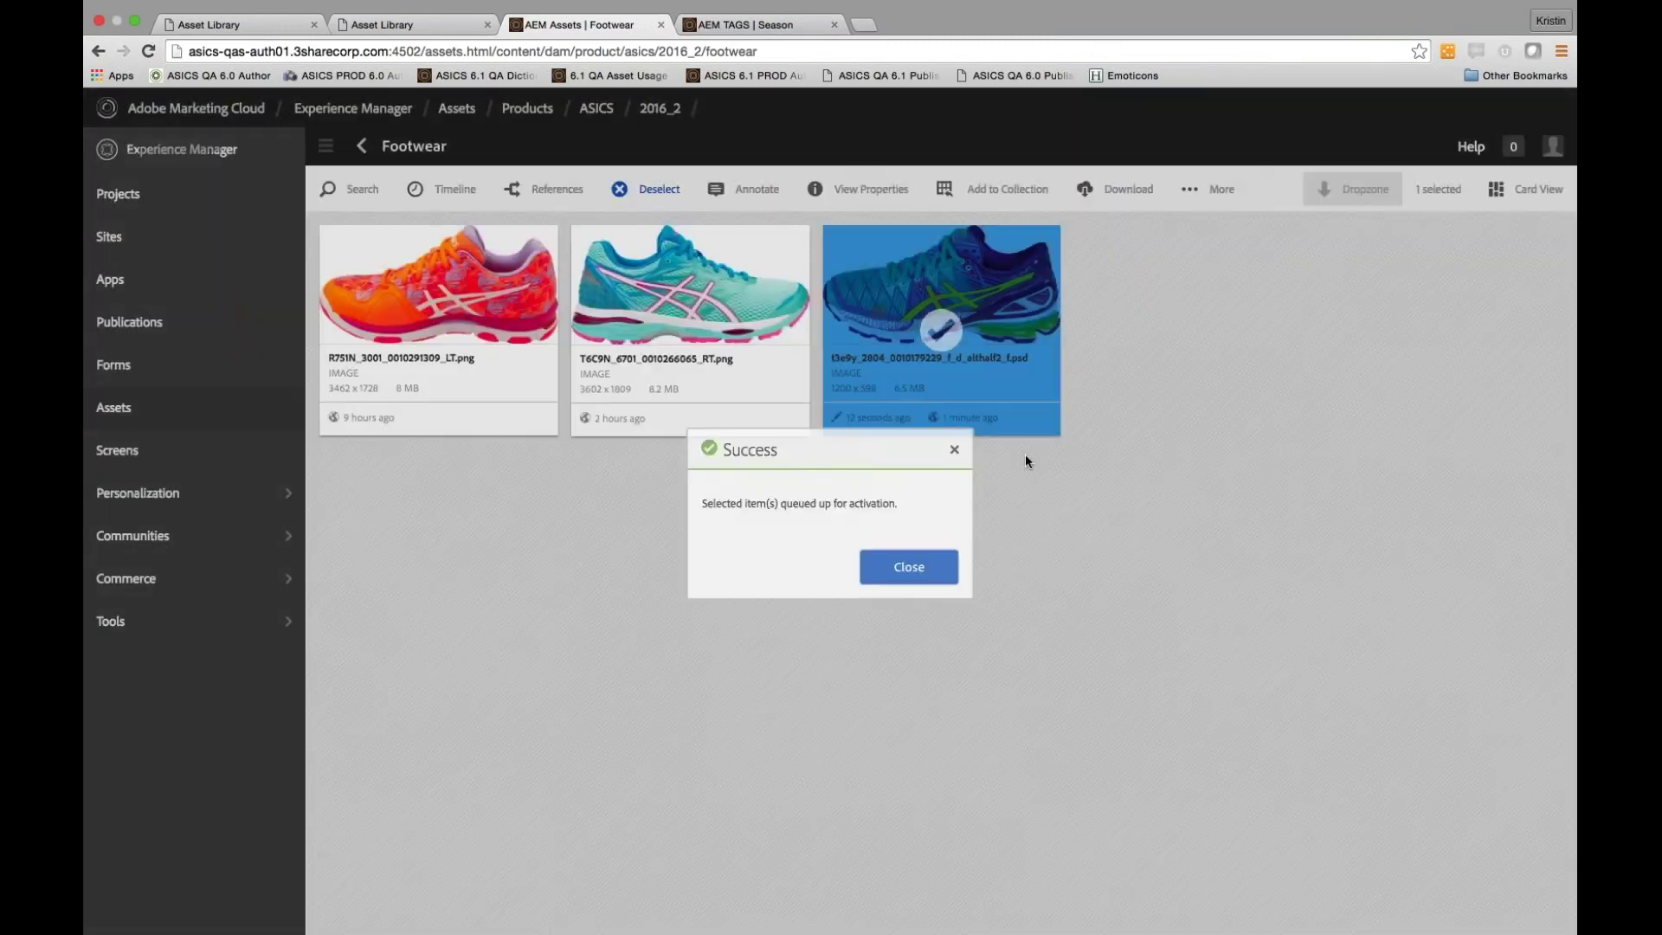
left_click(946, 568)
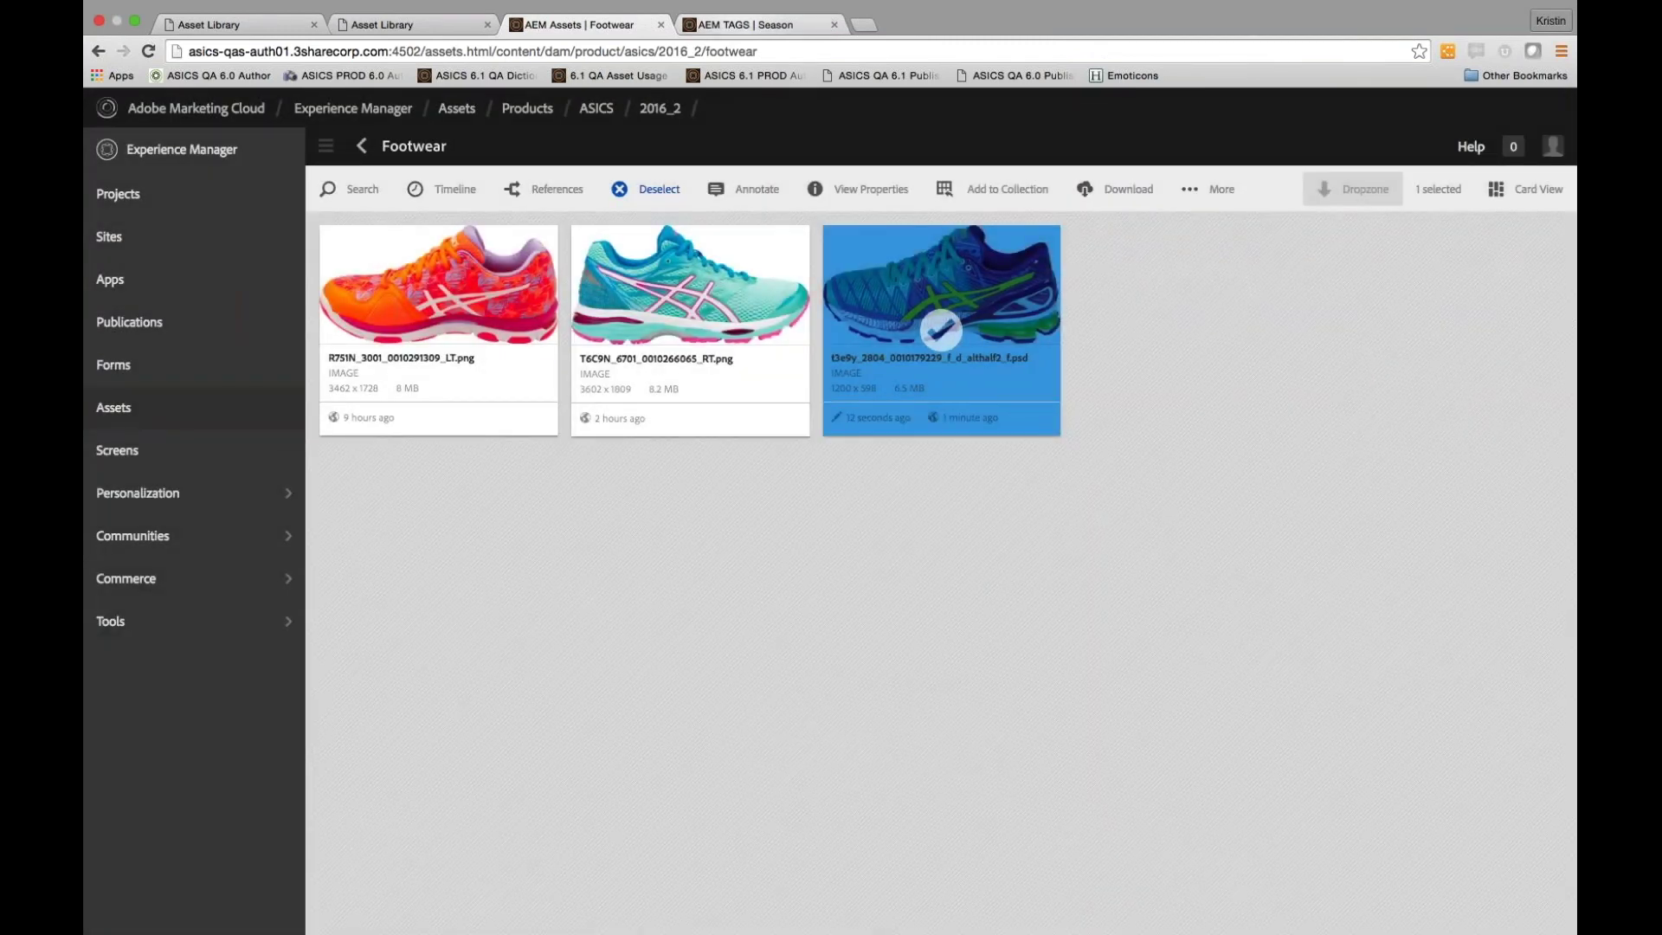
left_click(744, 24)
left_click(406, 24)
Reload the Japanese library and filter to 2015 AW, confirming DEMO TITLE [JP] is listed
left_click(148, 51)
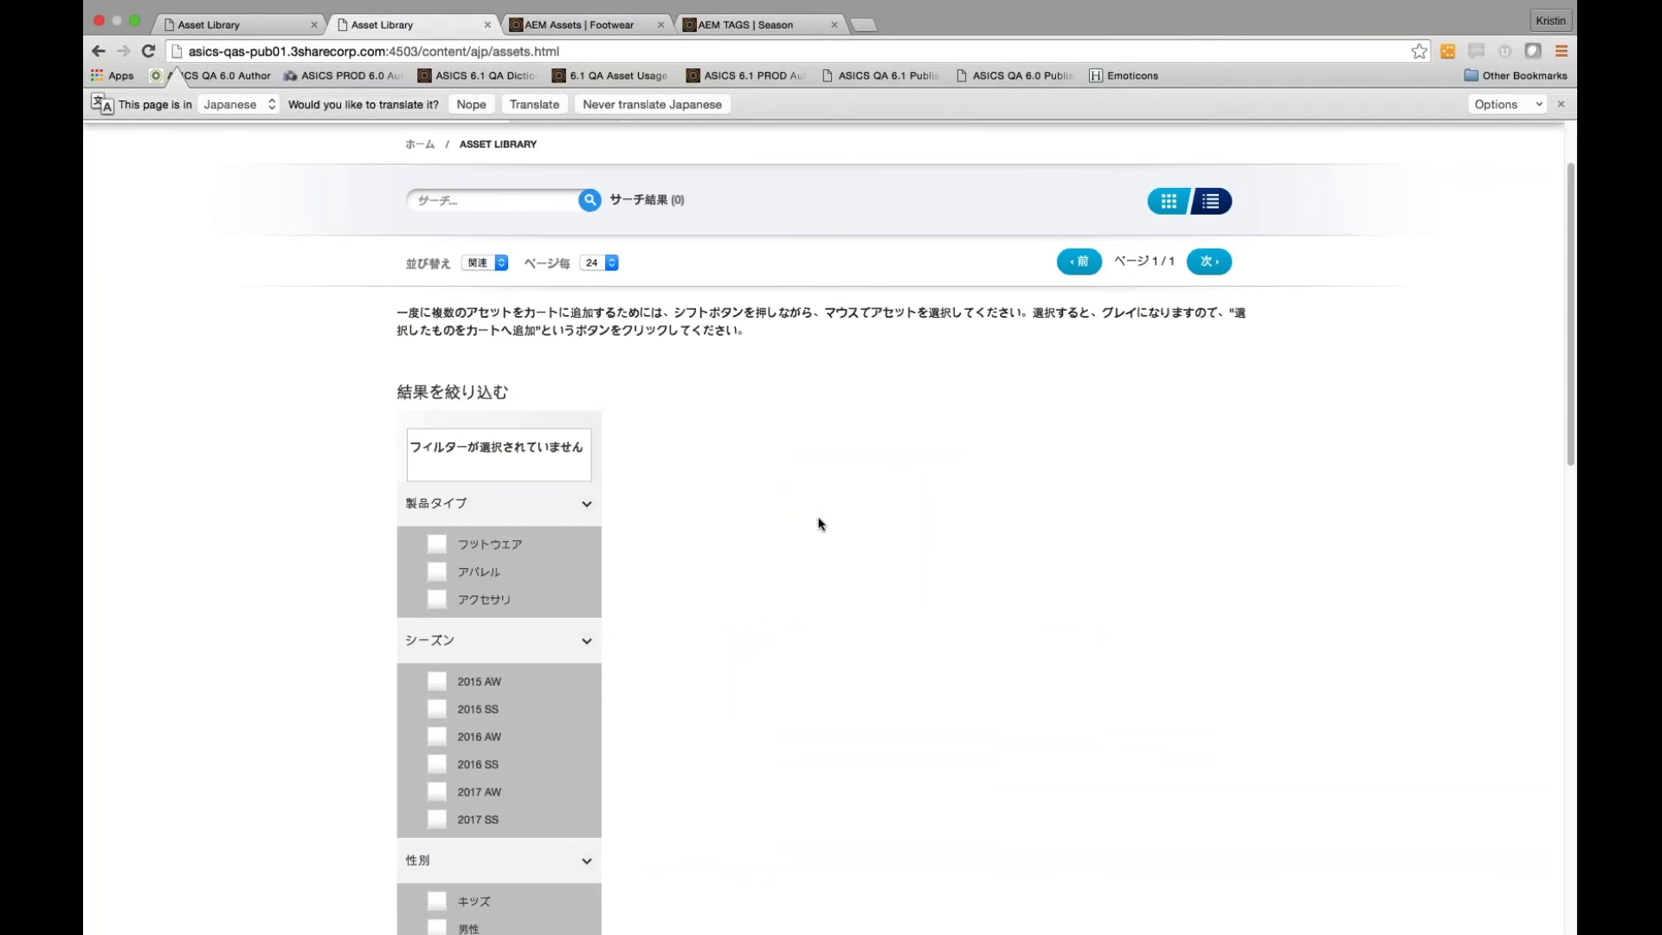
scroll(819, 523, "up", 1)
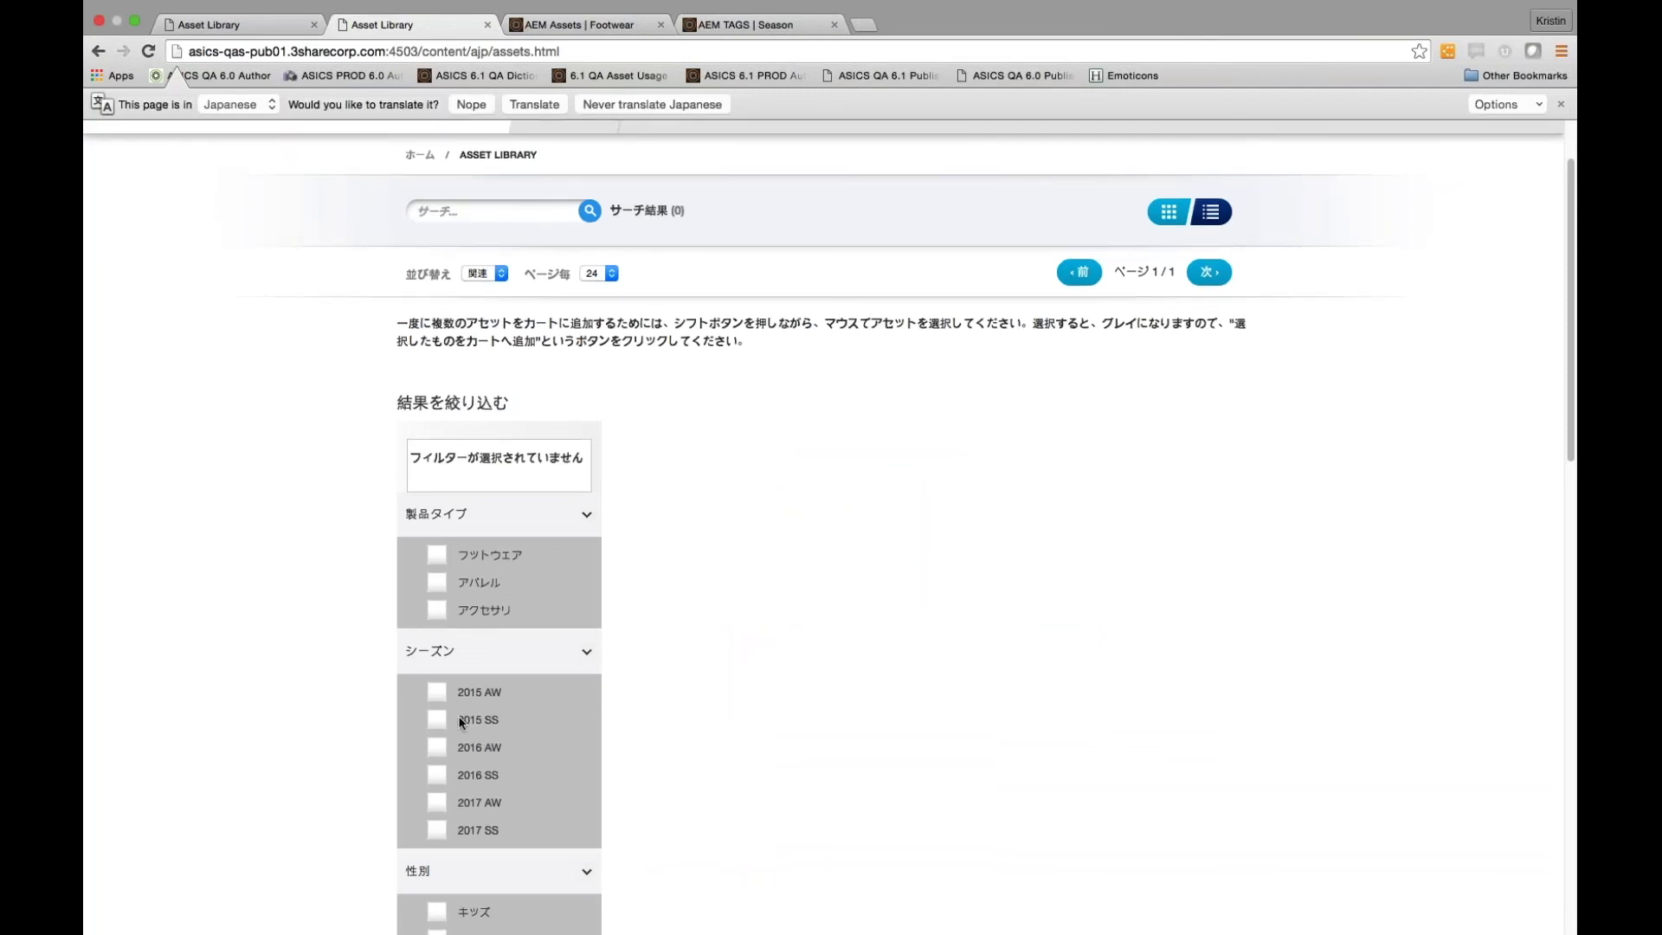
left_click(437, 693)
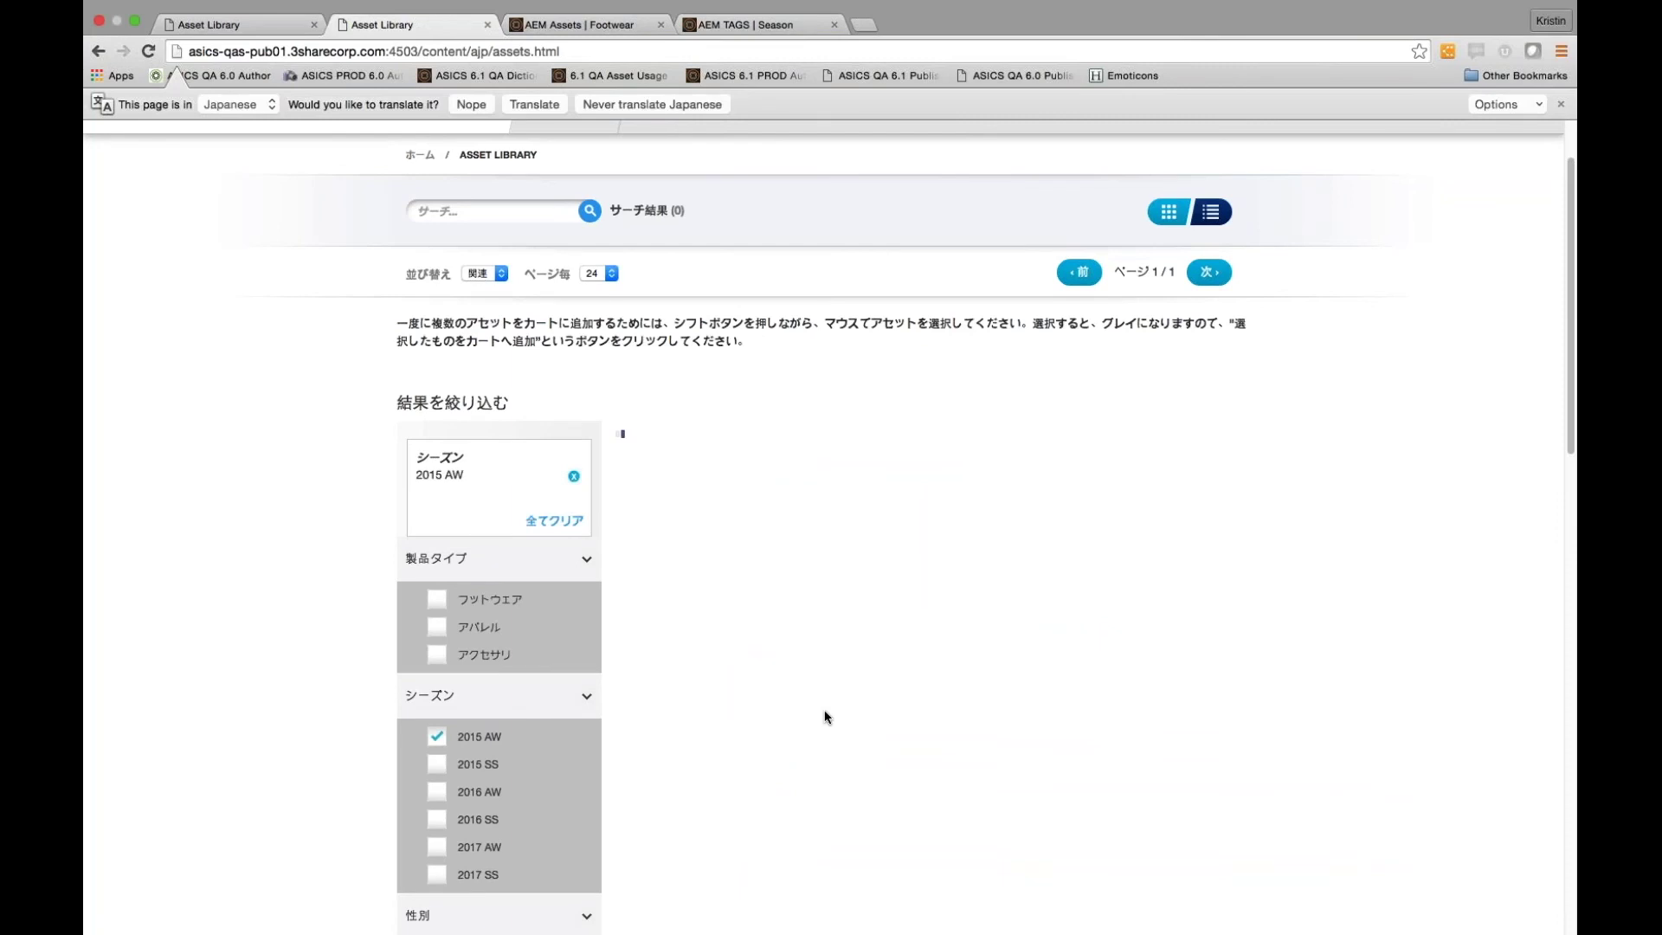
scroll(825, 717, "down", 3)
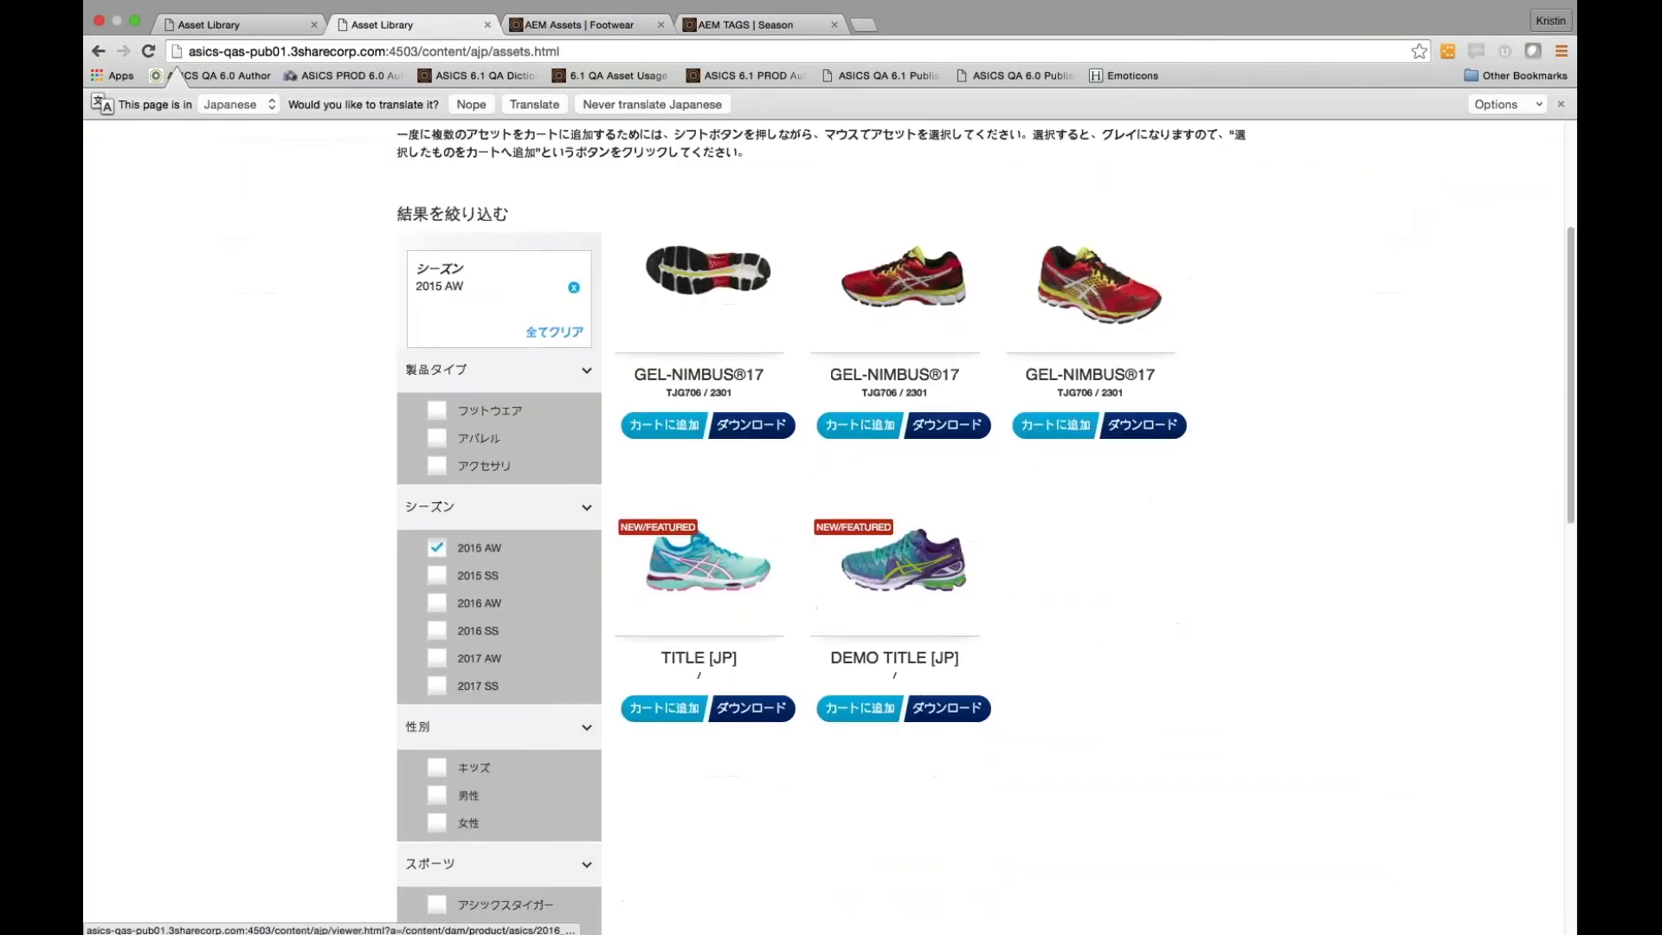
left_click_drag(960, 659, 840, 664)
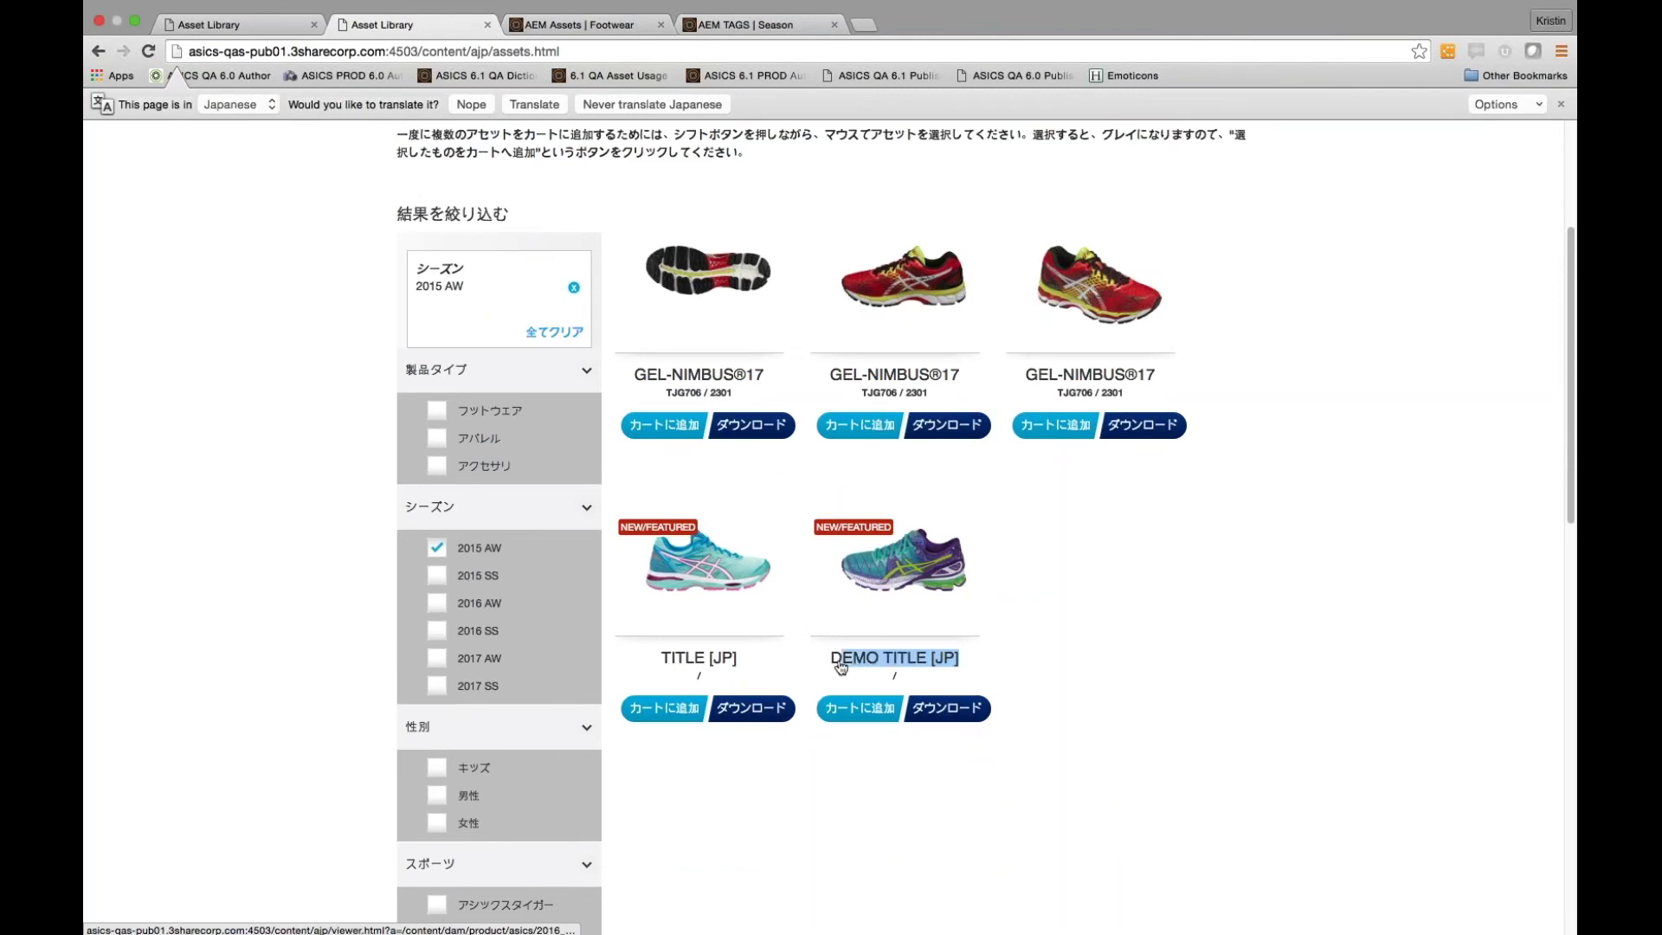
Open the T3E9Y shoe's page in the AOP library and show its download options
key("ctrl+shift+Tab")
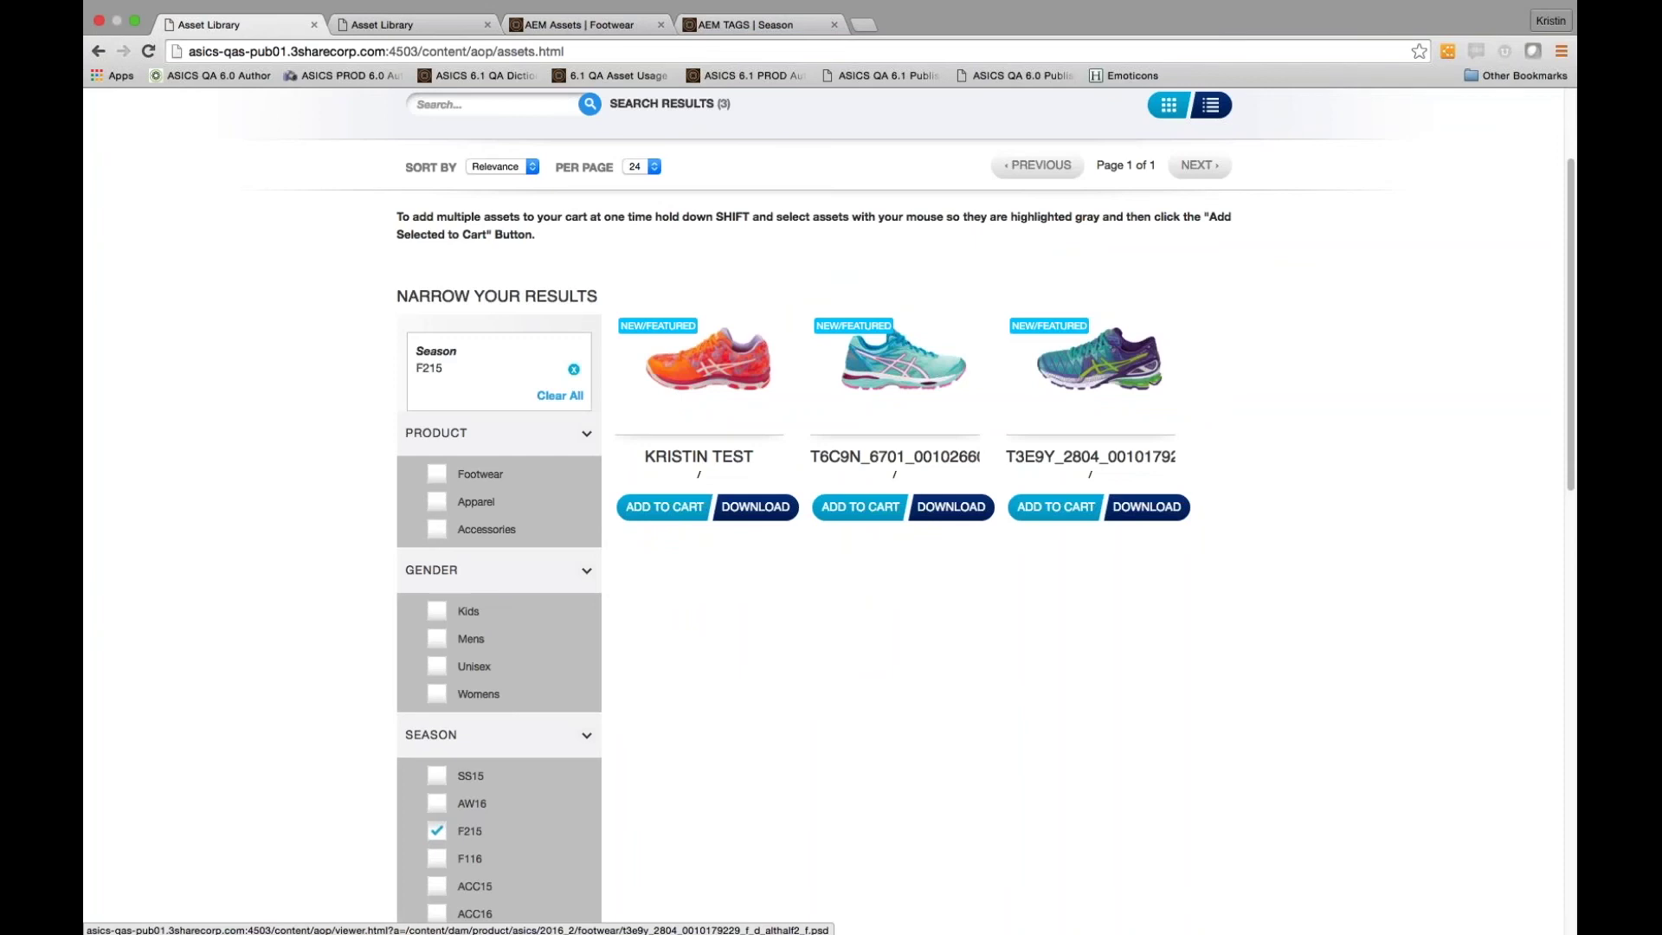
left_click(1099, 359)
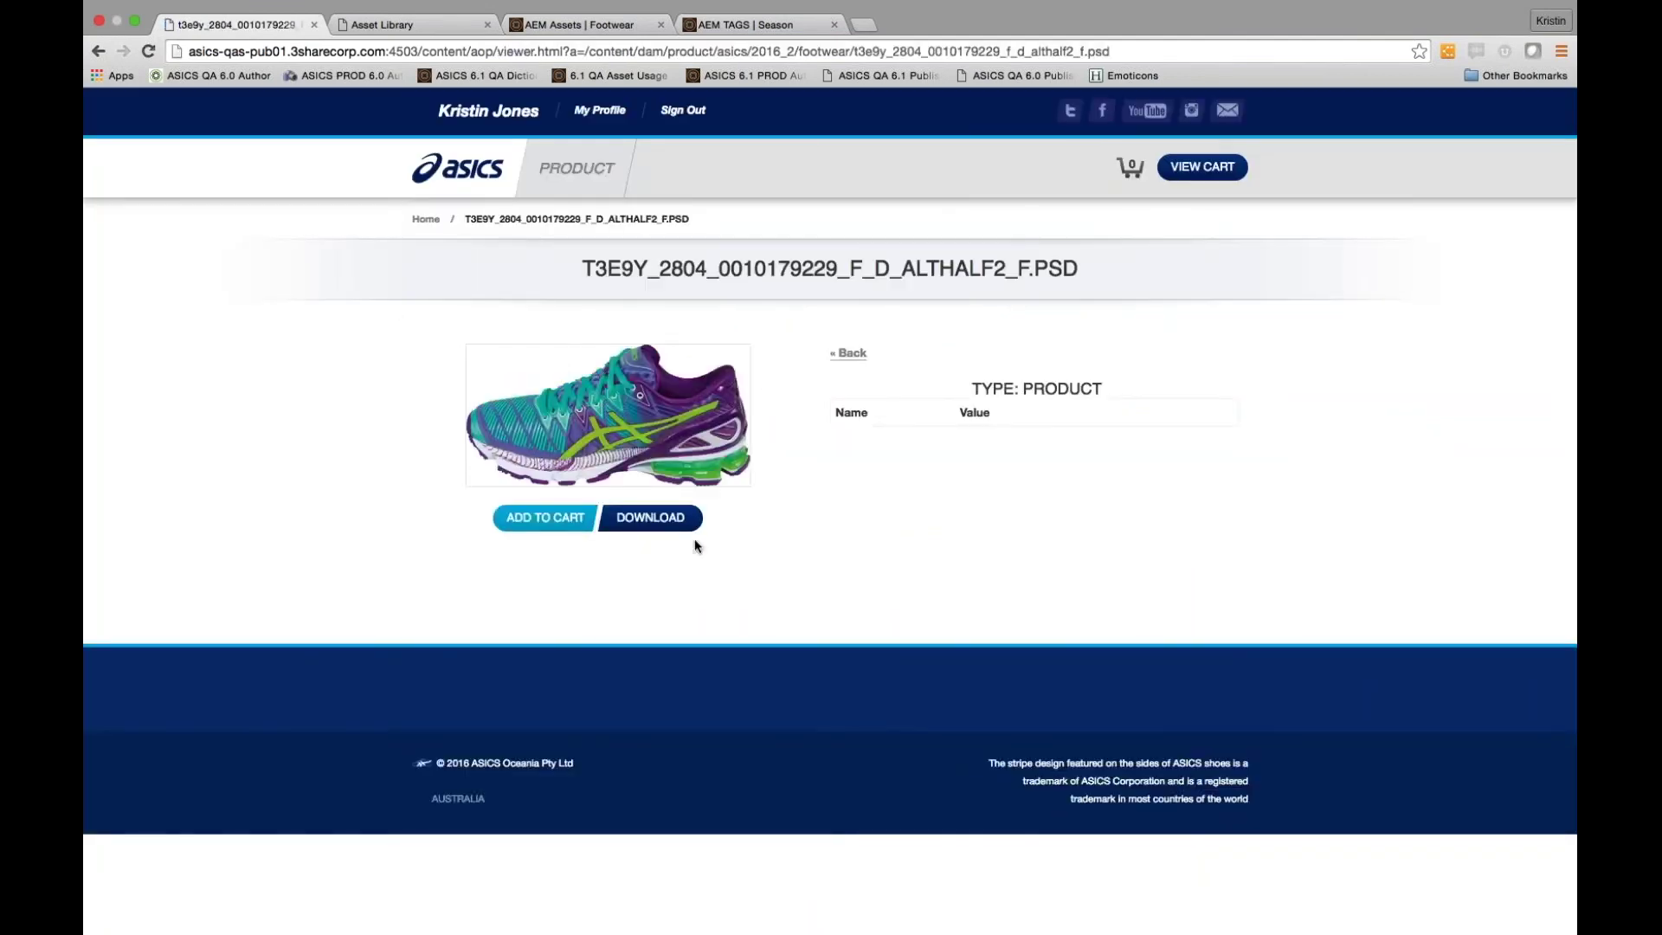
left_click(691, 530)
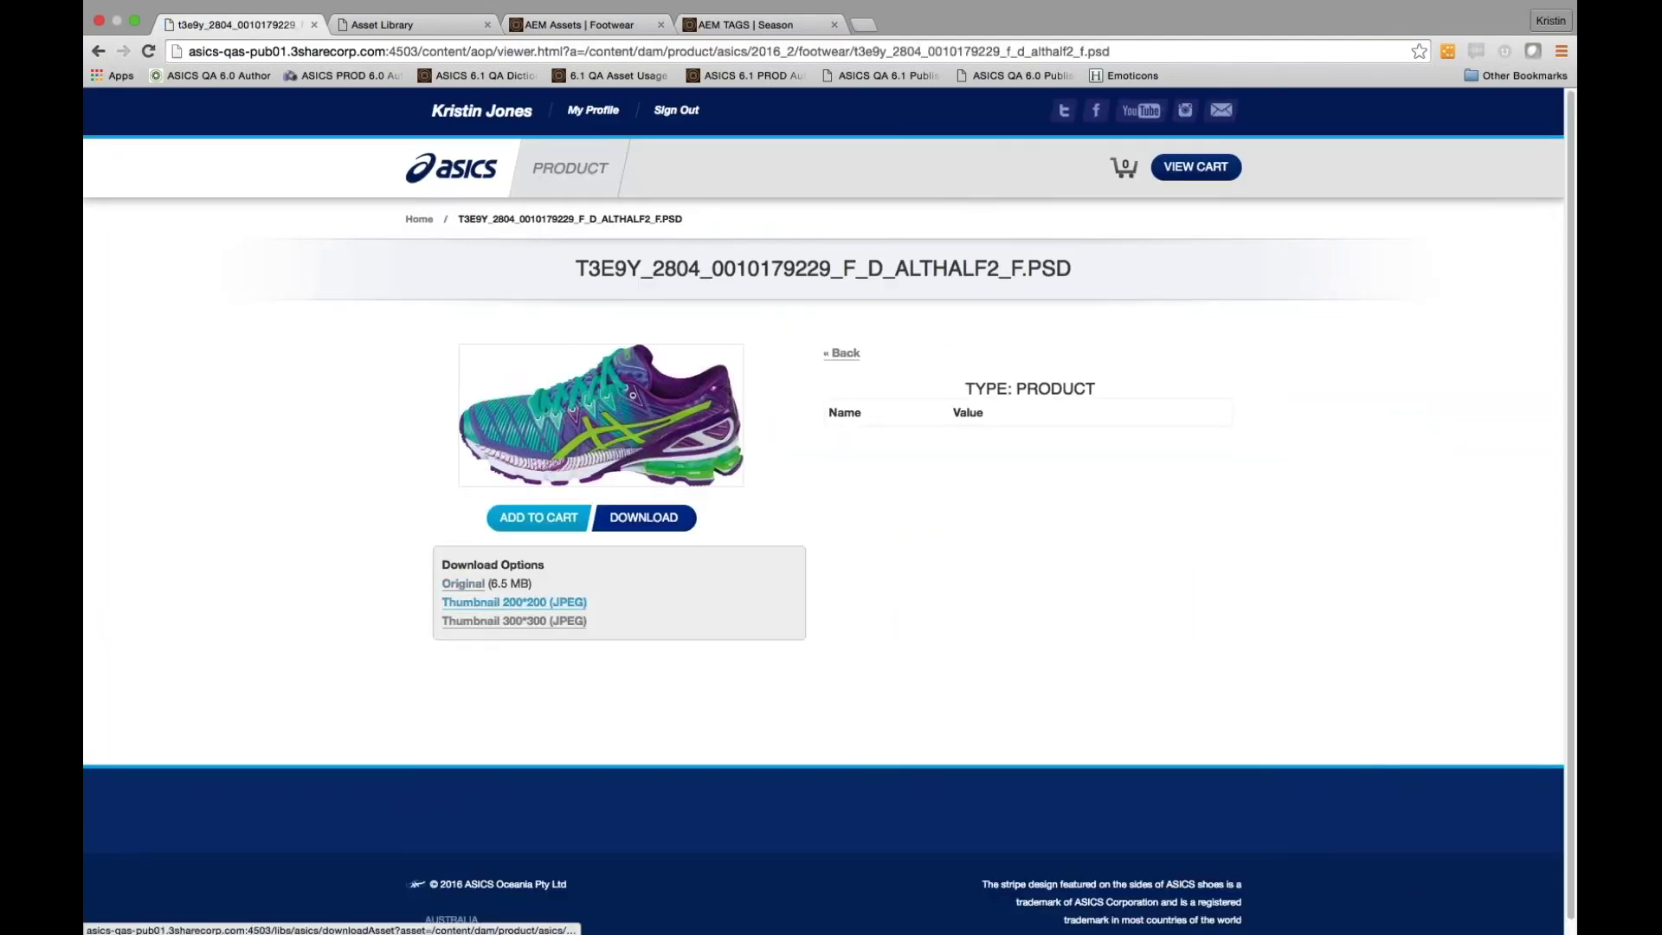